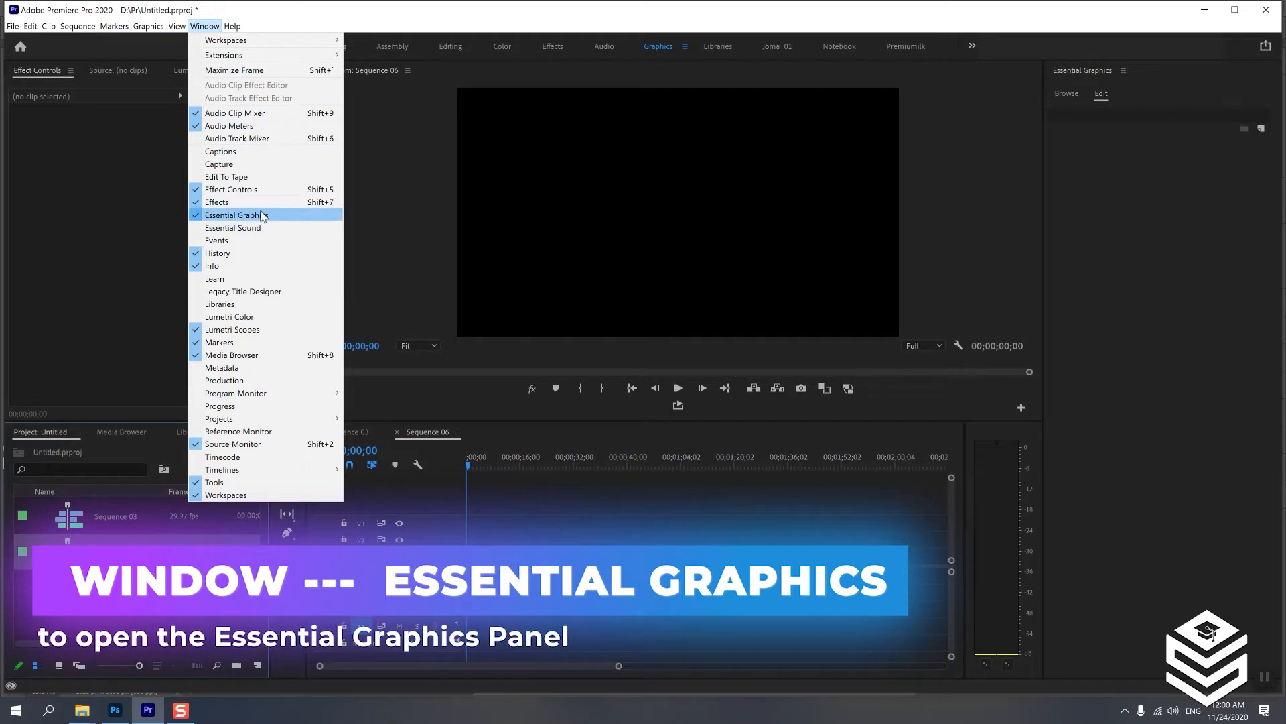
- Add a new text layer through Essential Graphics and centre it horizontally in the frame
{"action": "left_click", "coordinate": [260, 215]}
{"action": "left_click", "coordinate": [1070, 94]}
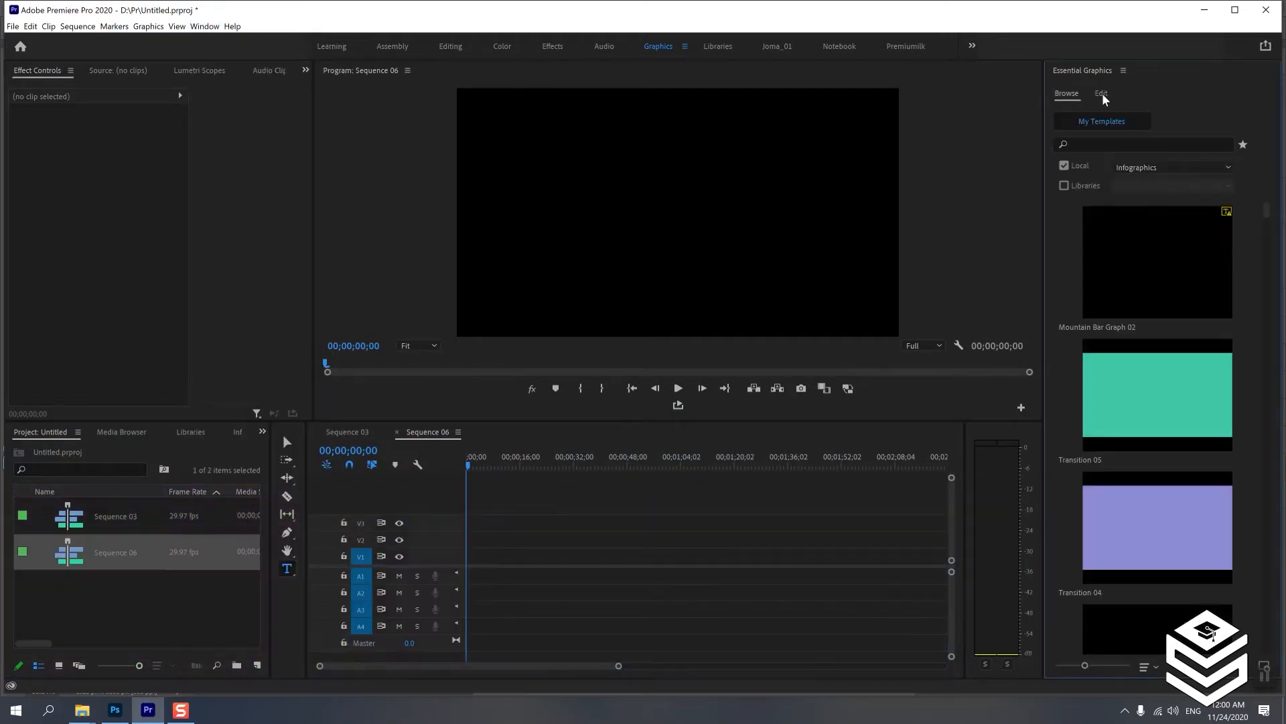
{"action": "left_click", "coordinate": [1102, 95]}
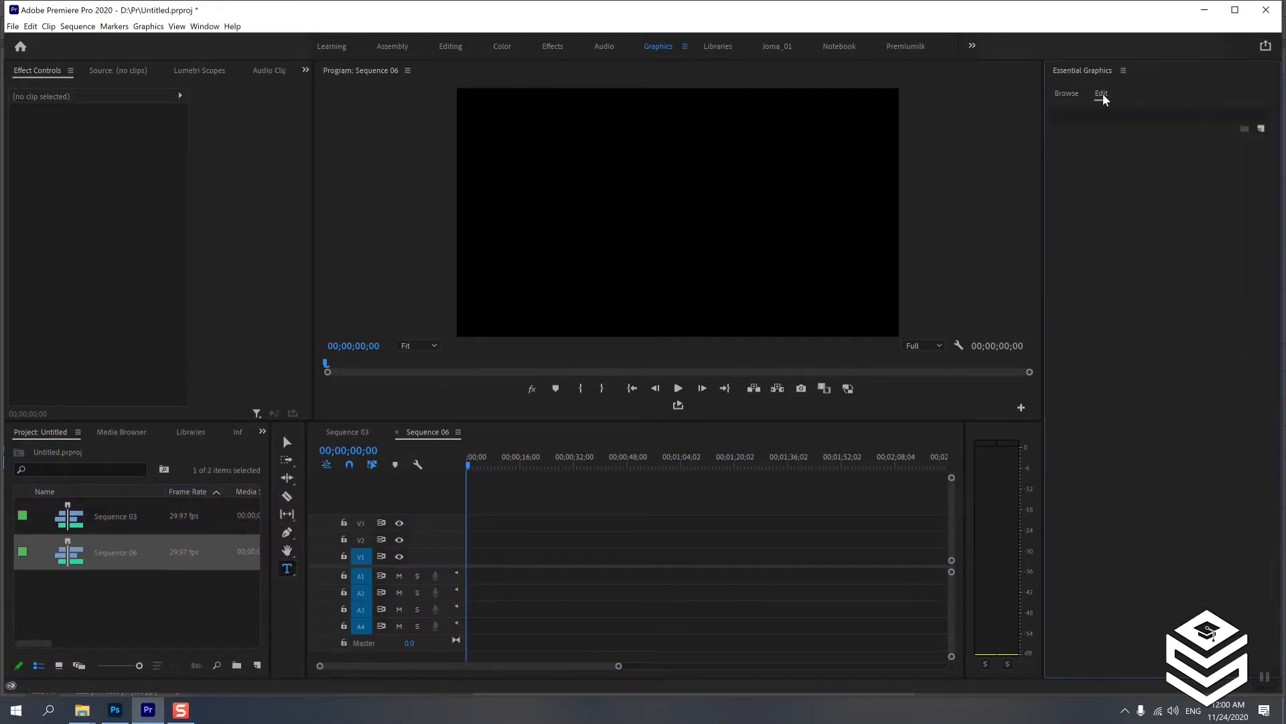
{"action": "left_click", "coordinate": [1262, 129]}
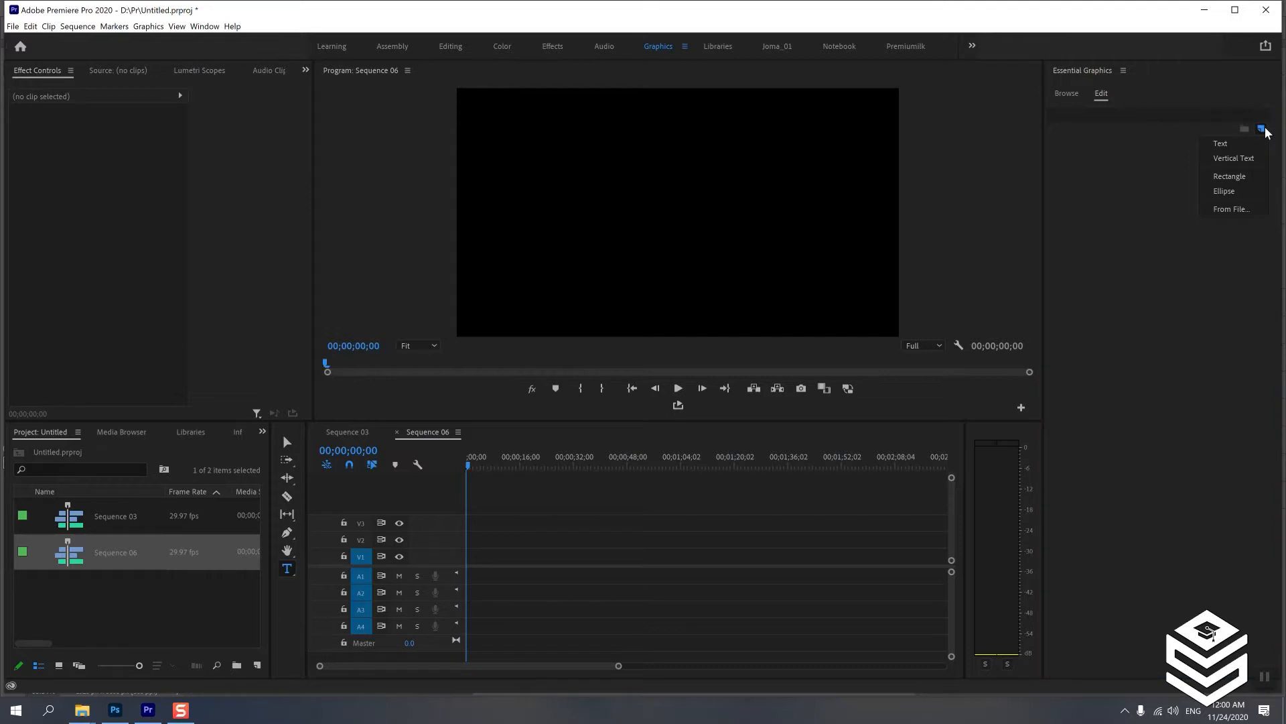
{"action": "left_click", "coordinate": [1235, 145]}
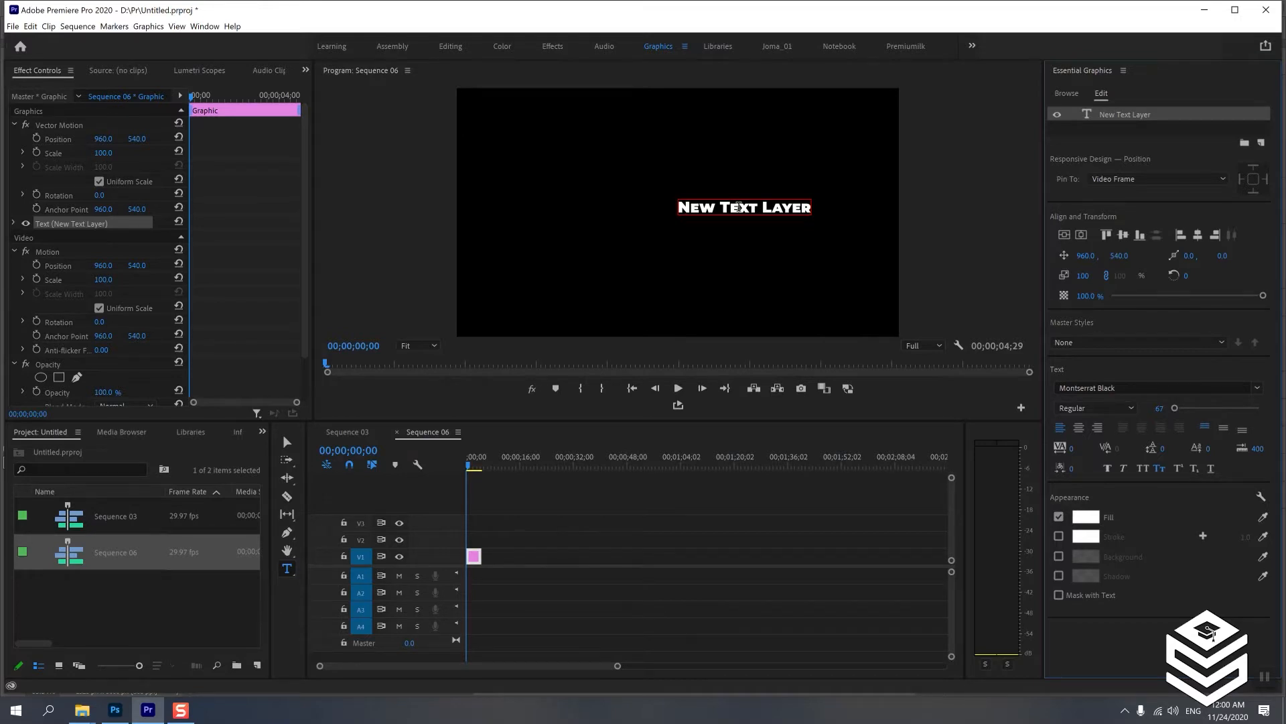
{"action": "left_click", "coordinate": [1082, 236]}
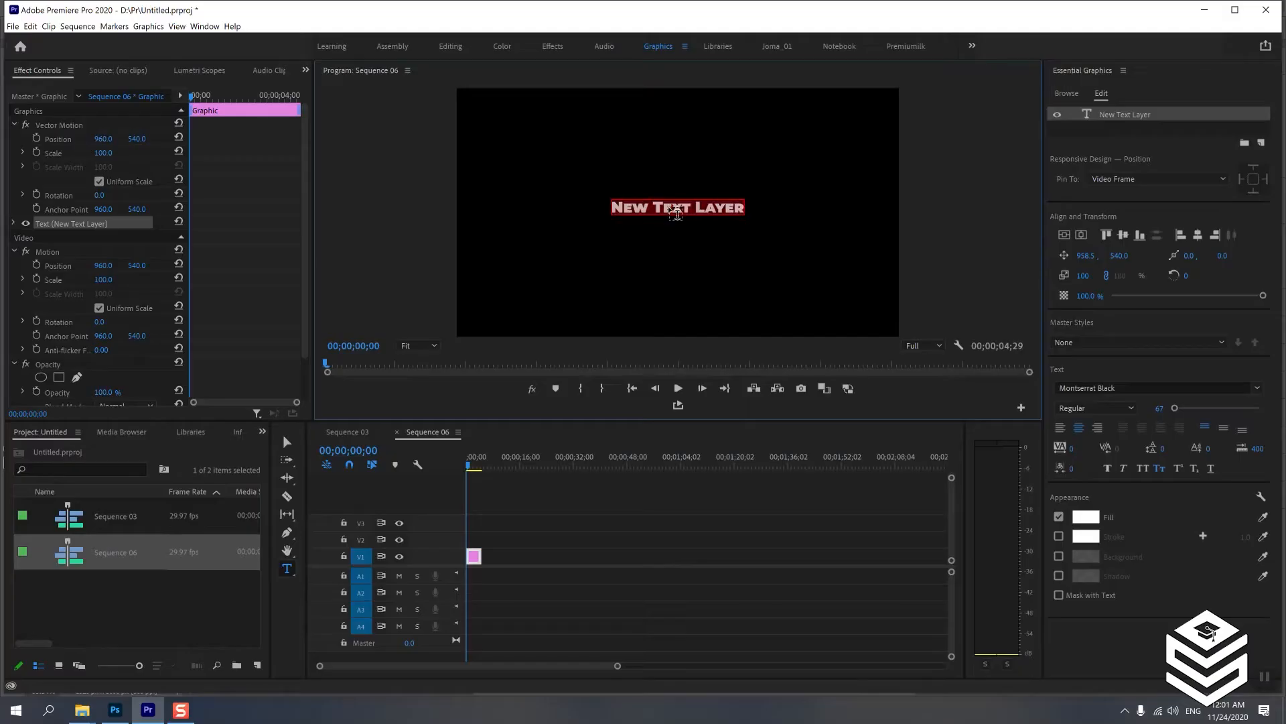
- Replace the placeholder text with "A Film by", the filmmaker's name below it, and "Starring" after a blank line, then nudge the text slightly sideways
{"action": "type", "text": "A"}
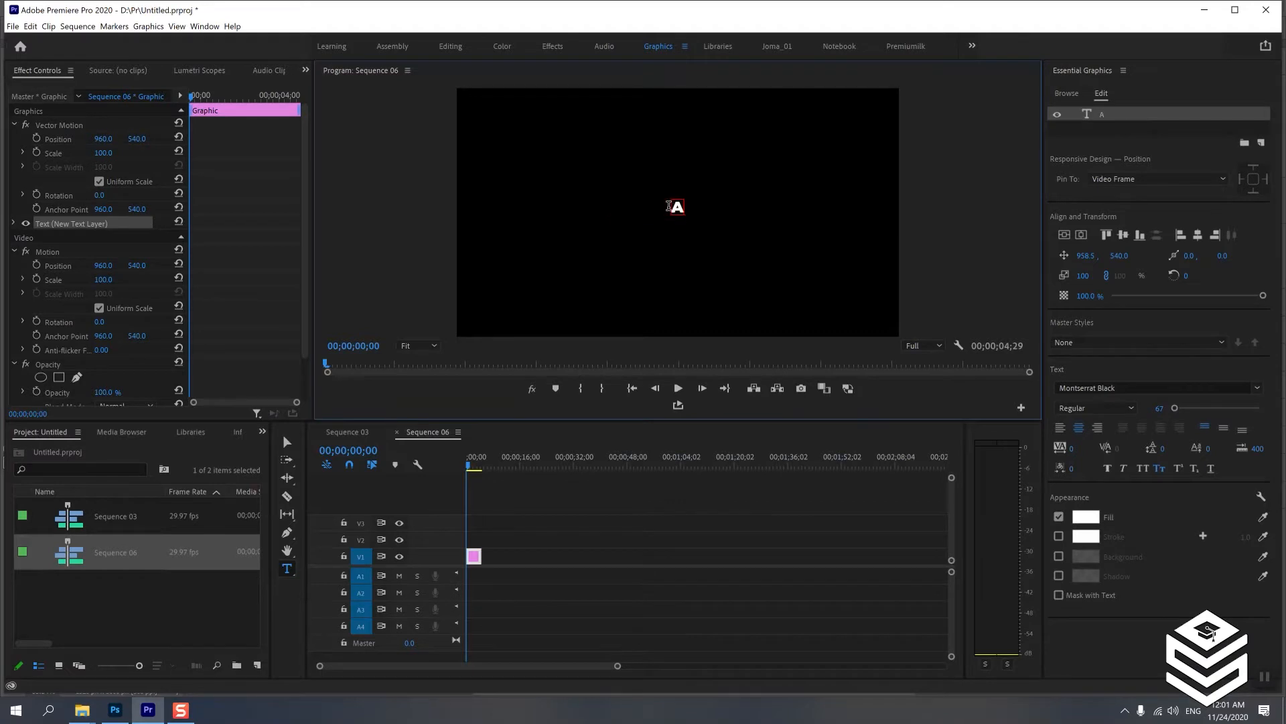
{"action": "type", "text": " Film by"}
{"action": "key", "text": "Return"}
{"action": "type", "text": "Sitheeque"}
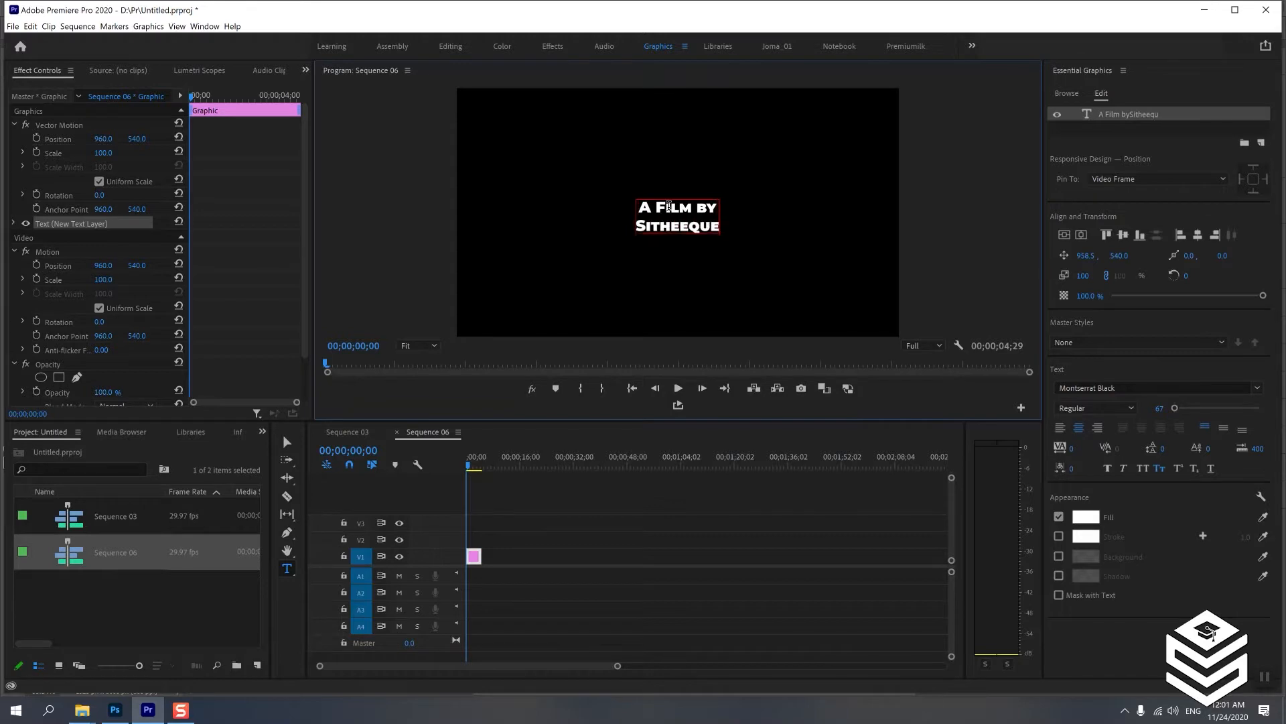
{"action": "key", "text": "Return"}
{"action": "key", "text": "Return"}
{"action": "type", "text": "Starring"}
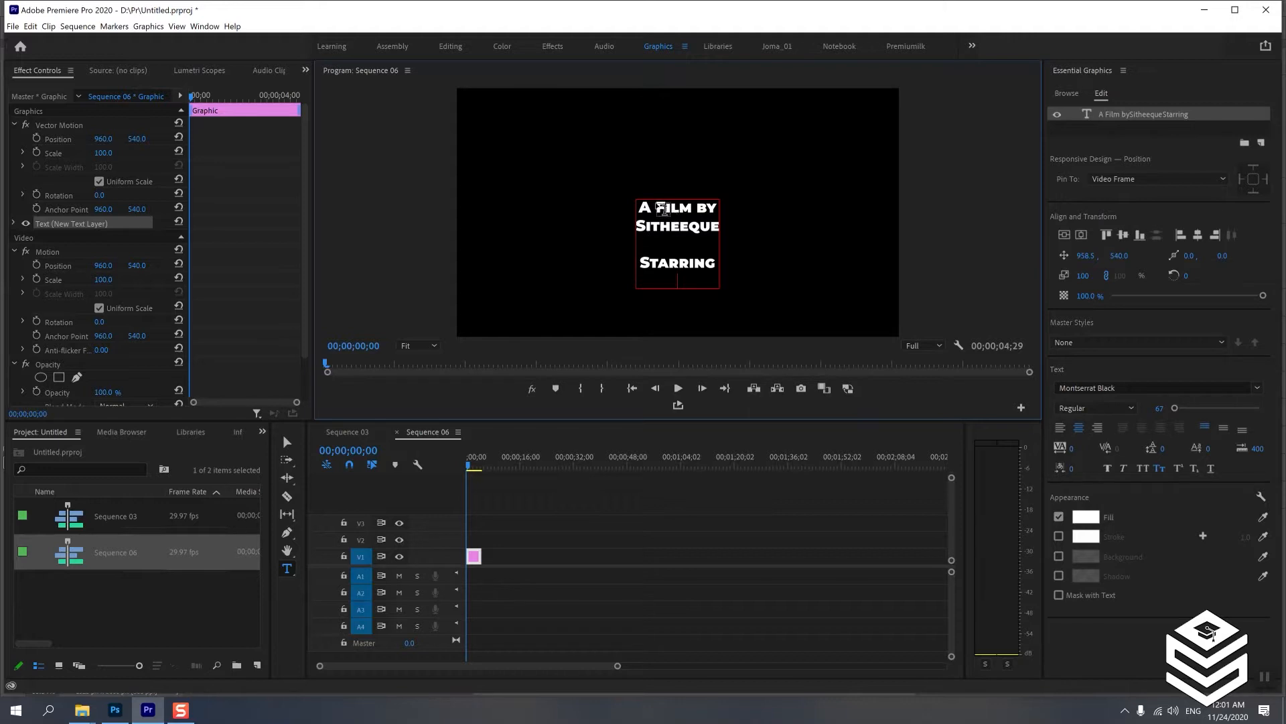
{"action": "key", "text": "Escape"}
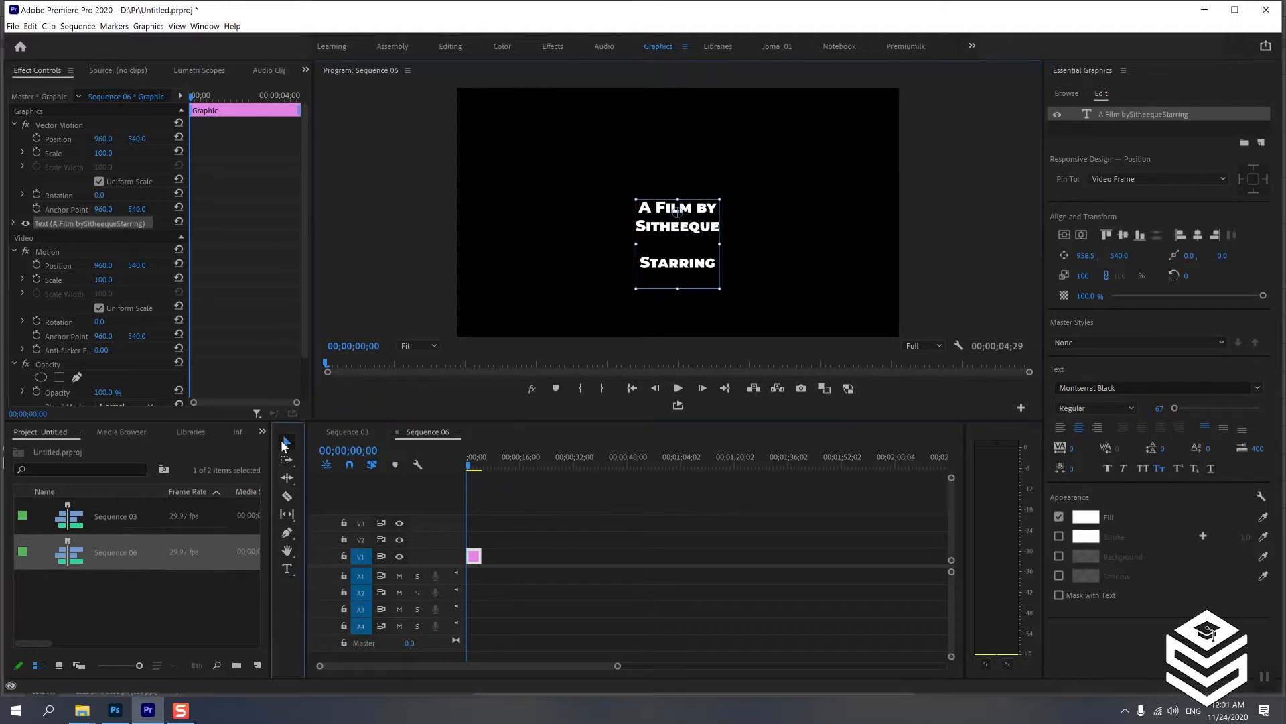
{"action": "left_click_drag", "start_coordinate": [684, 230], "coordinate": [686, 230]}
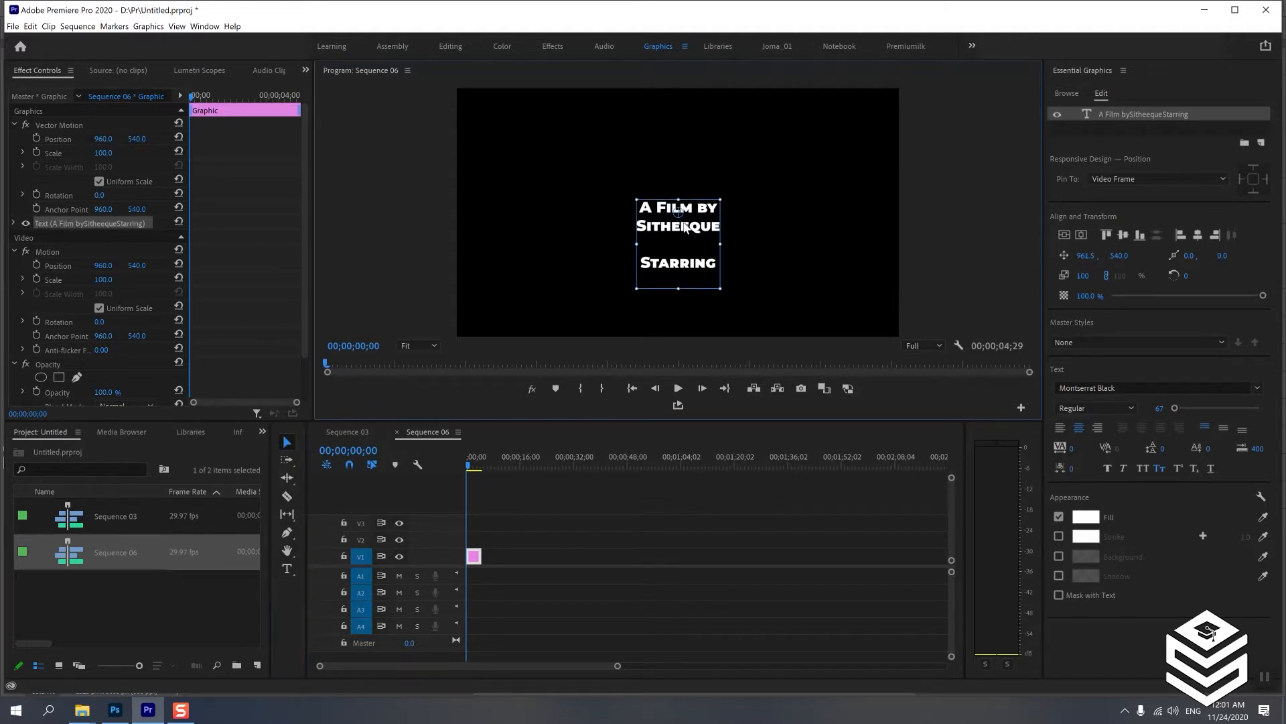
- Turn on Roll for the title graphic in Sequence 06 and play back the scrolling text
{"action": "left_click", "coordinate": [475, 559]}
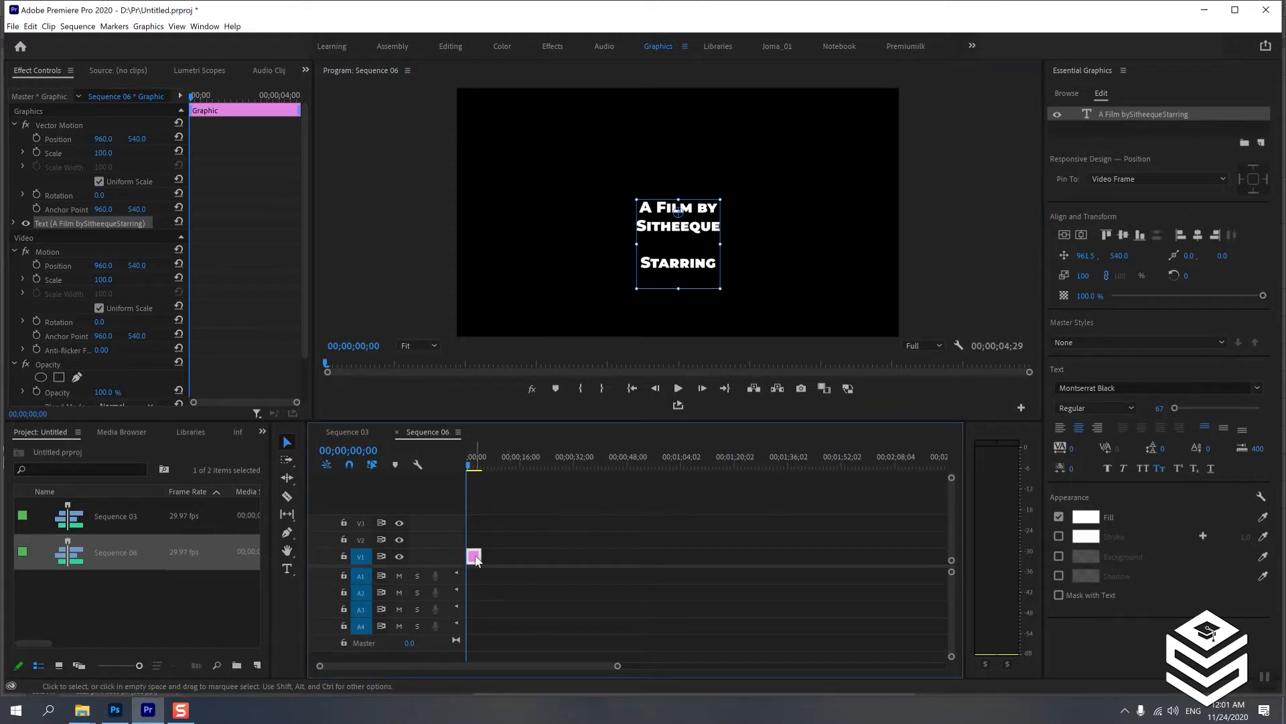
{"action": "left_click", "coordinate": [555, 274]}
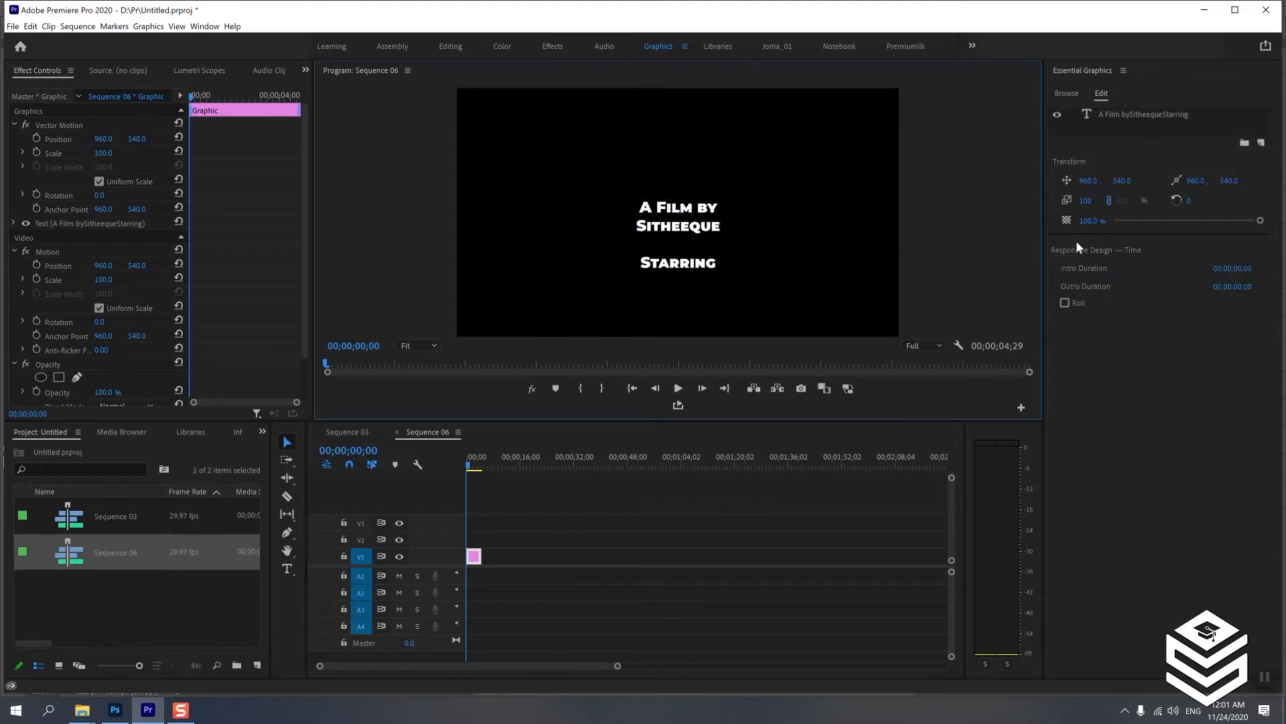
{"action": "left_click", "coordinate": [1065, 302]}
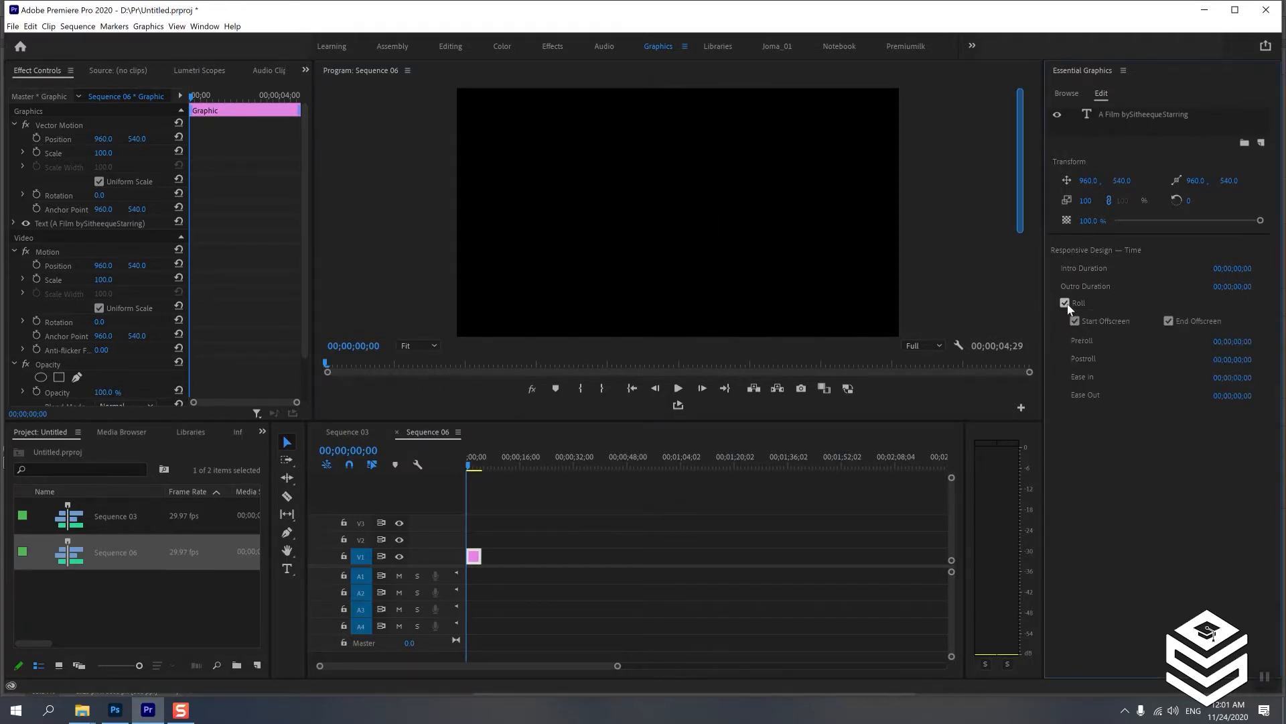
{"action": "mouse_move", "coordinate": [1020, 115]}
{"action": "left_mouse_down"}
{"action": "mouse_move", "coordinate": [1016, 146]}
{"action": "mouse_move", "coordinate": [1023, 114]}
{"action": "left_mouse_up"}
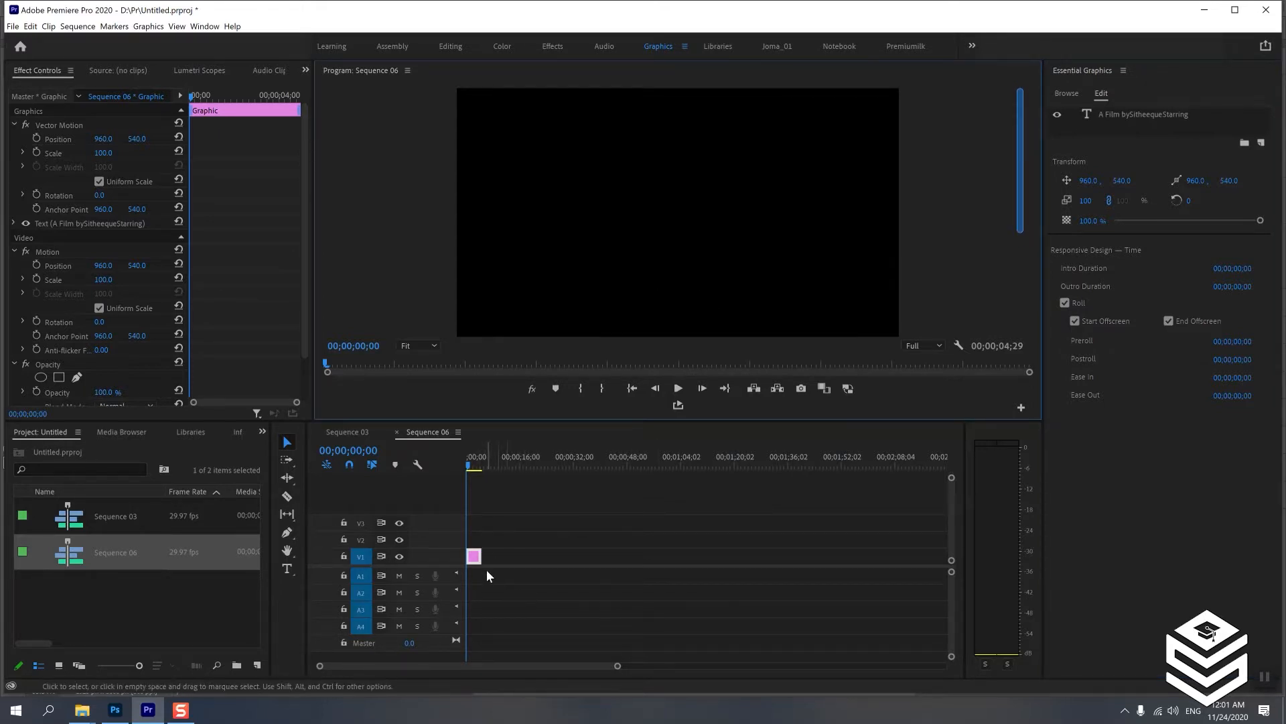
{"action": "key", "text": "space"}
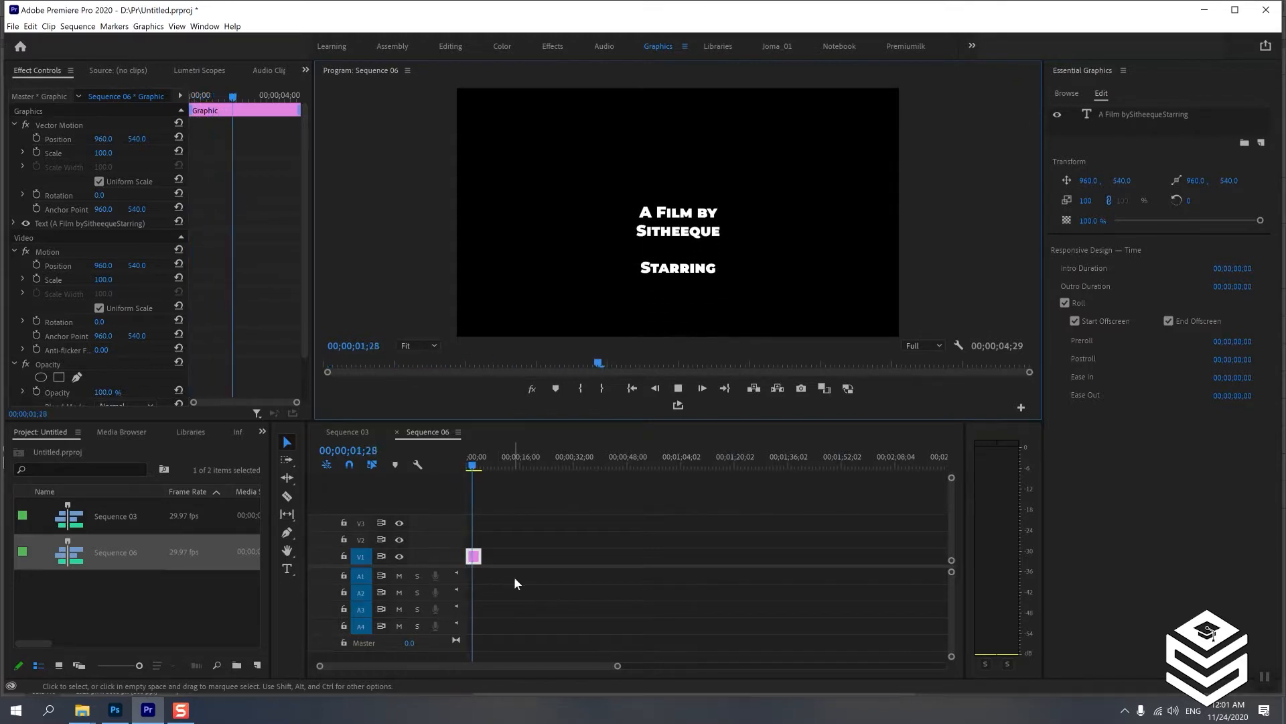
{"action": "key", "text": "space"}
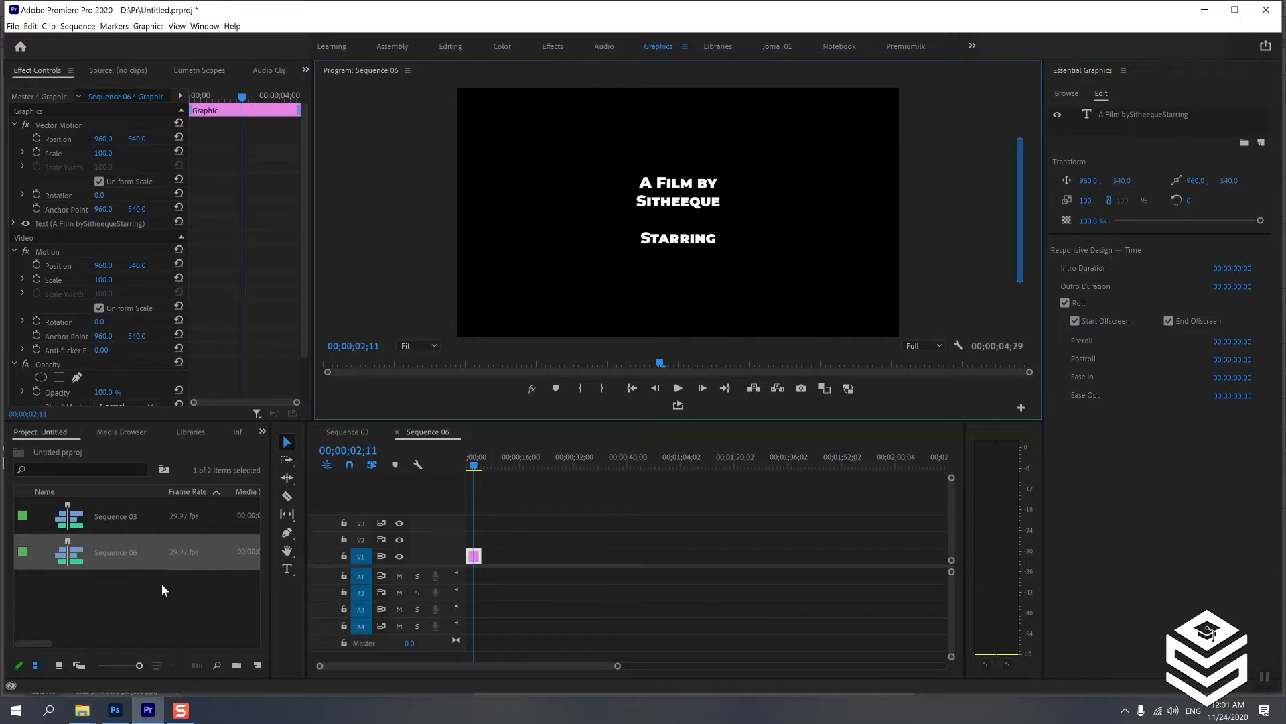
- Switch to Sequence 03 and play part of its rolling credits
{"action": "left_click", "coordinate": [119, 516]}
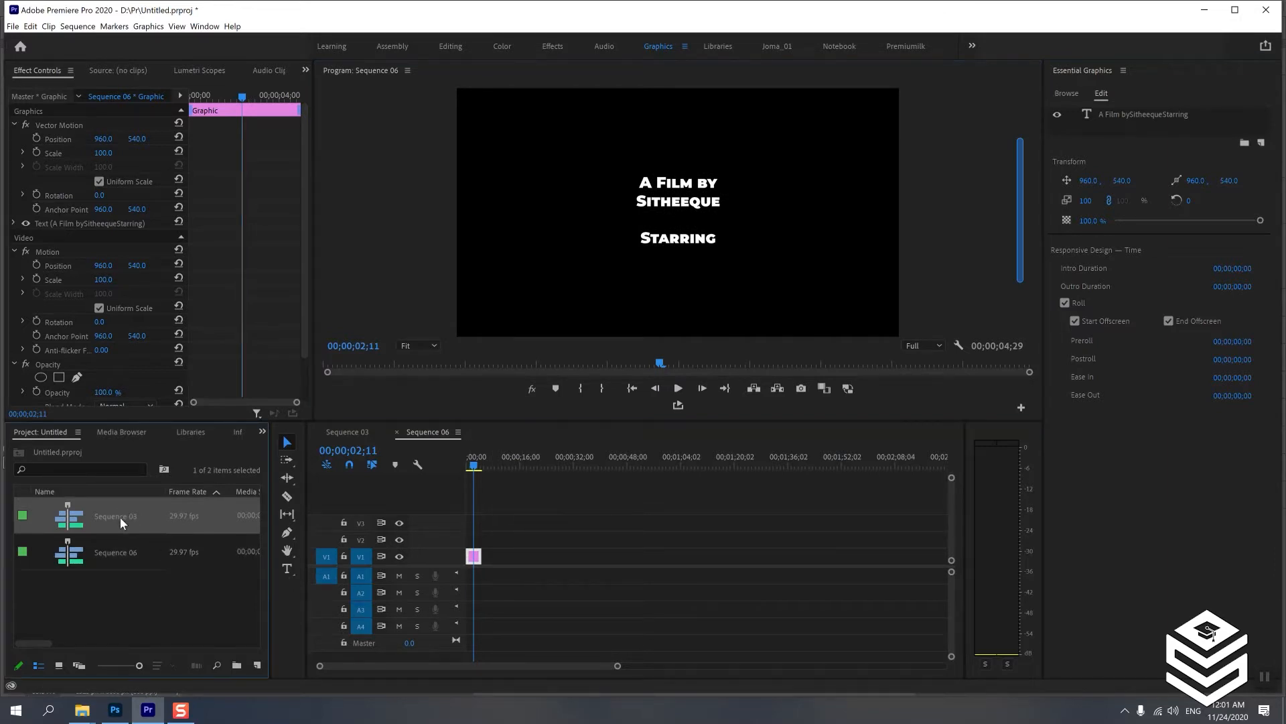
{"action": "left_click", "coordinate": [348, 432]}
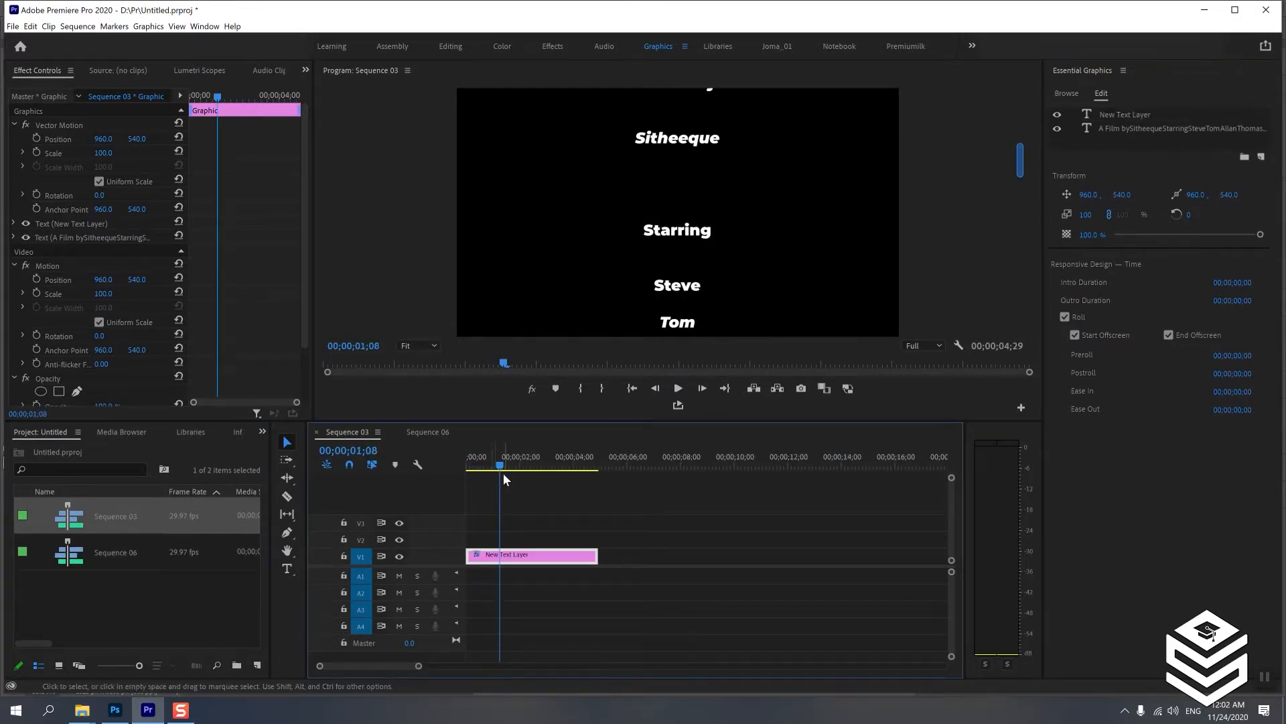
{"action": "key", "text": "space"}
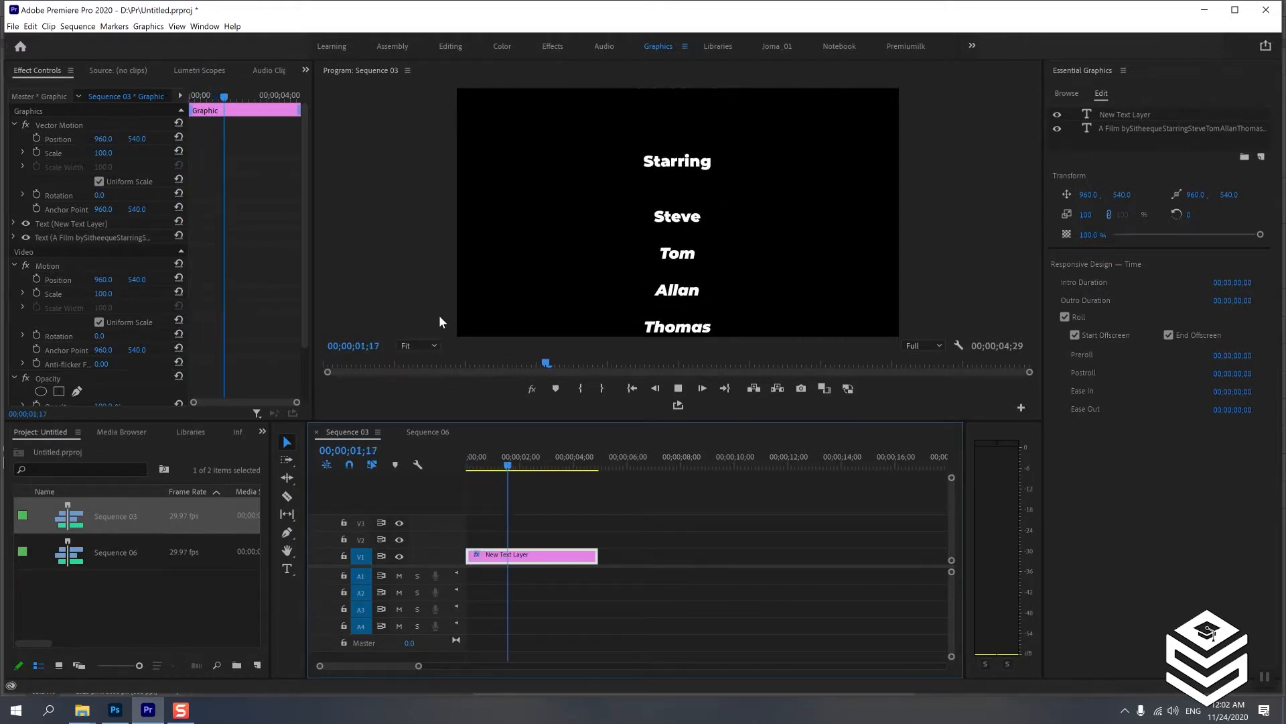
{"action": "key", "text": "space"}
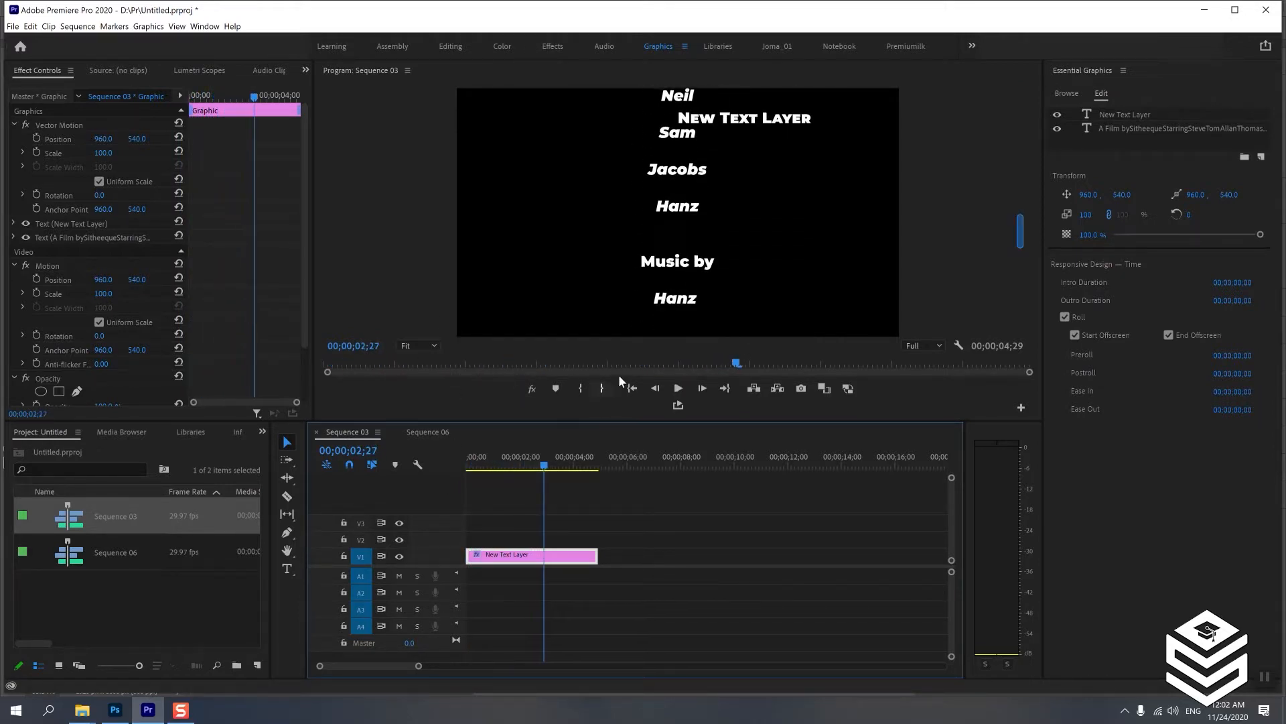
- Delete the stray "New Text Layer" from the Sequence 03 credits graphic and play the roll from the start
{"action": "left_click", "coordinate": [752, 119]}
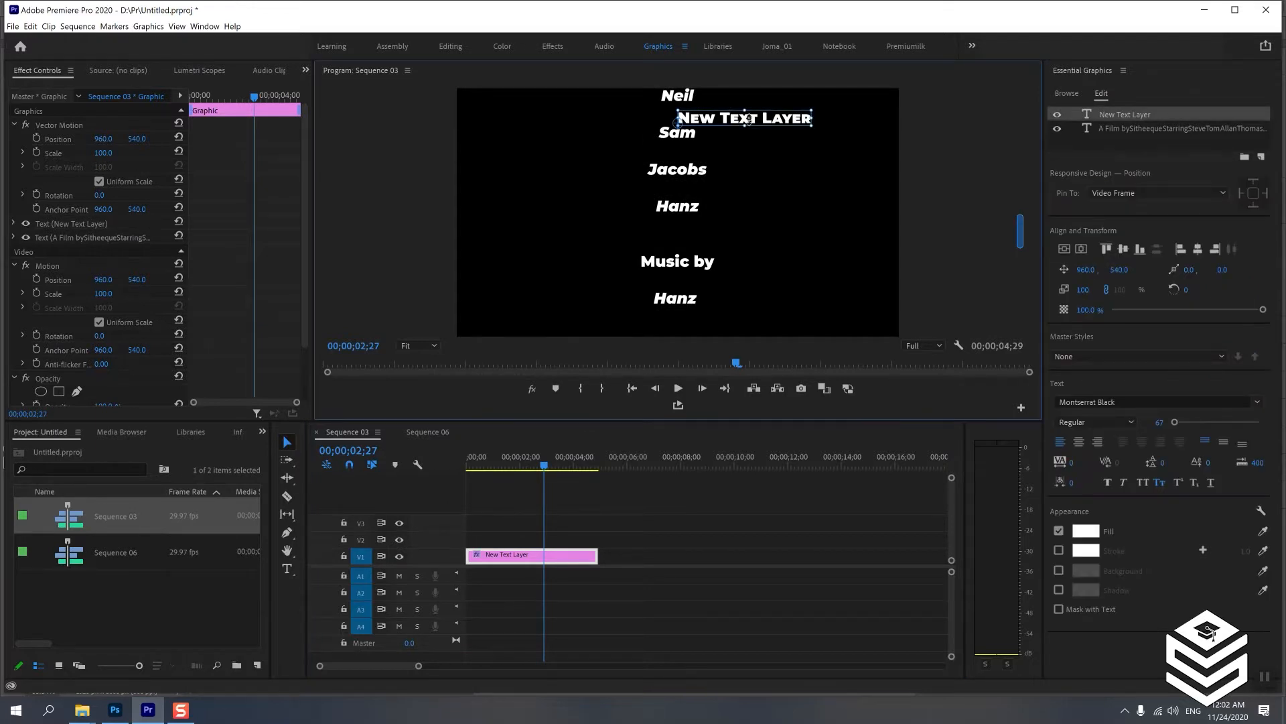
{"action": "key", "text": "Delete"}
{"action": "left_click", "coordinate": [426, 515]}
{"action": "key", "text": "Home"}
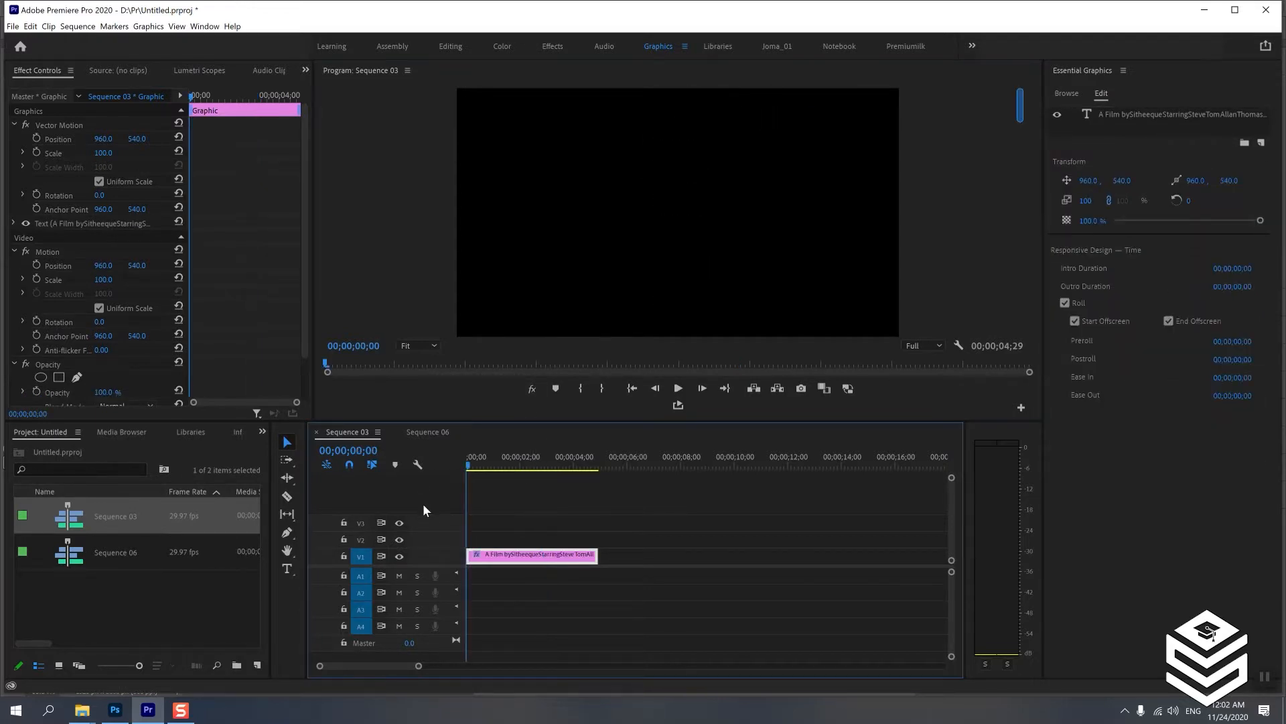
{"action": "key", "text": "space"}
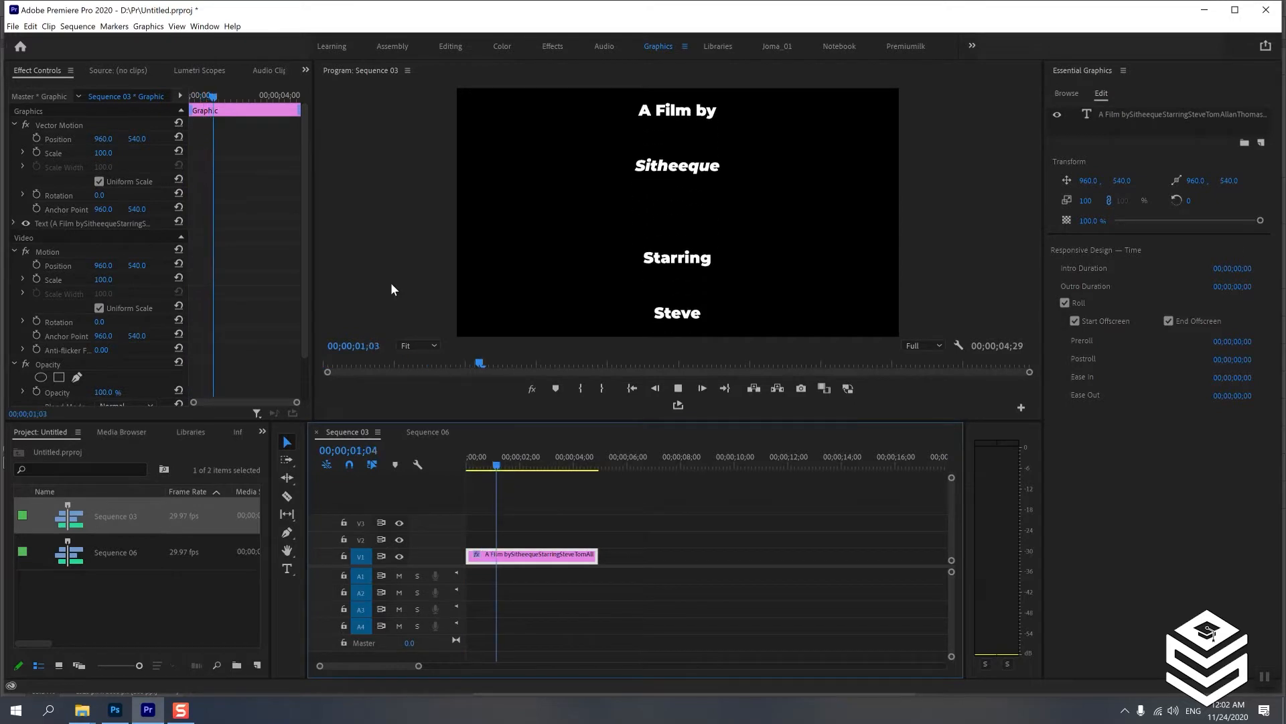
{"action": "key", "text": "space"}
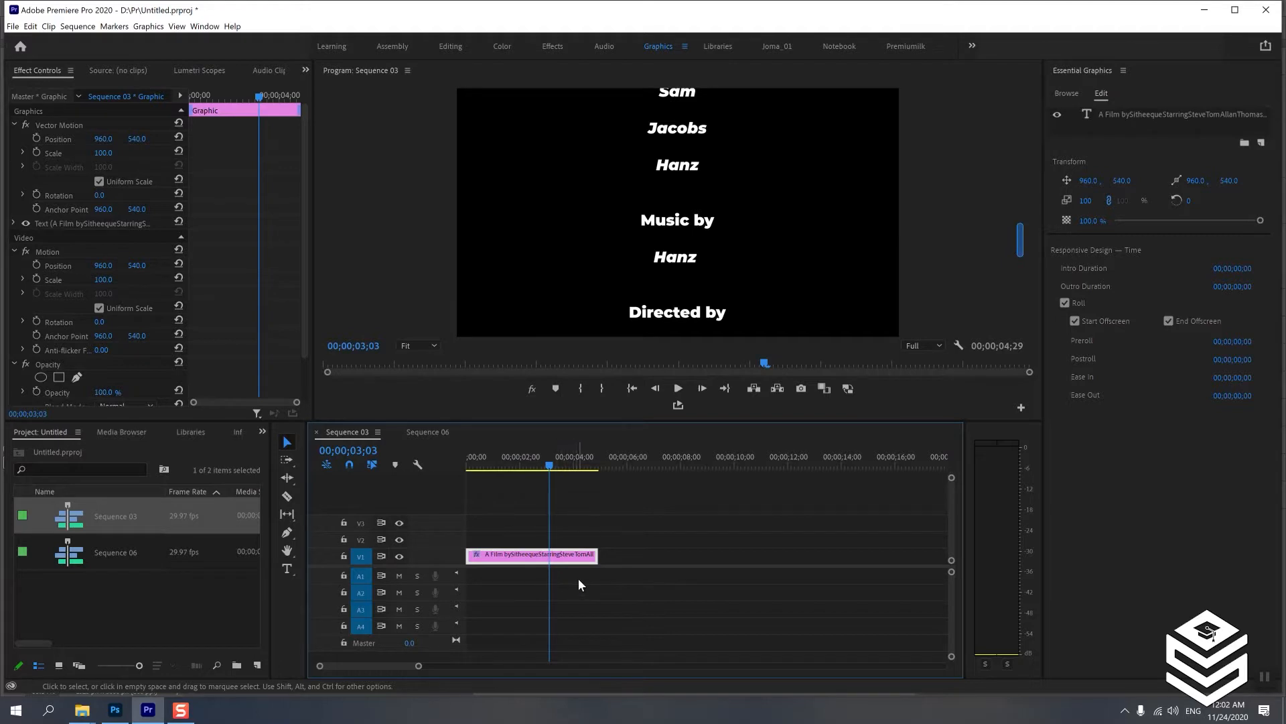
- Lengthen the credits clip in Sequence 03 to 00;00;11;00 and play the slower roll from the start
{"action": "left_click_drag", "start_coordinate": [599, 553], "coordinate": [756, 551]}
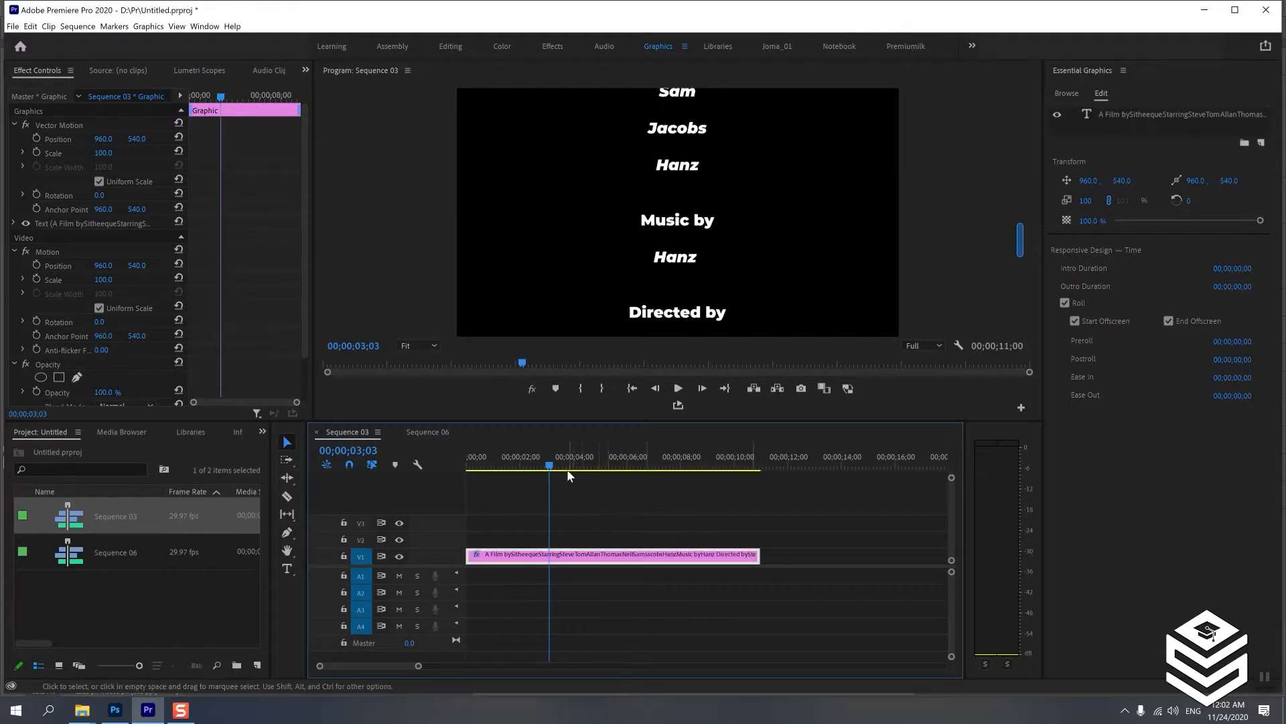
{"action": "left_click_drag", "start_coordinate": [550, 467], "coordinate": [441, 504]}
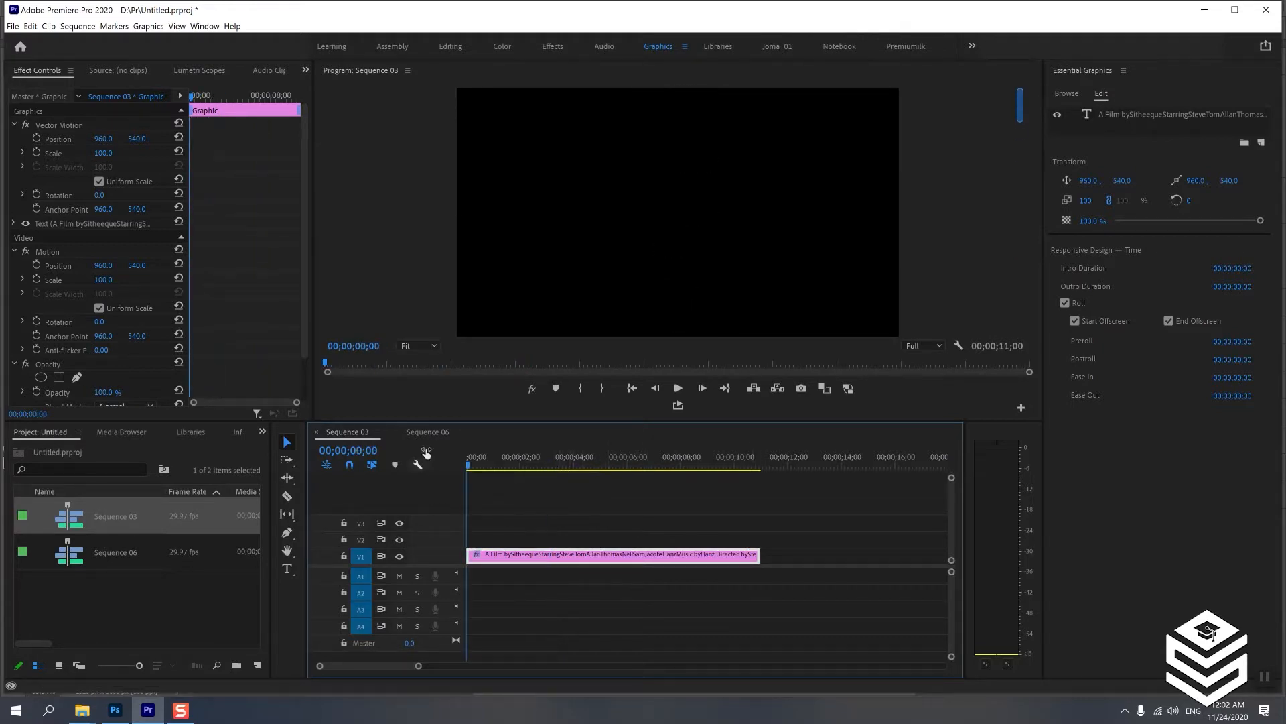
{"action": "key", "text": "space"}
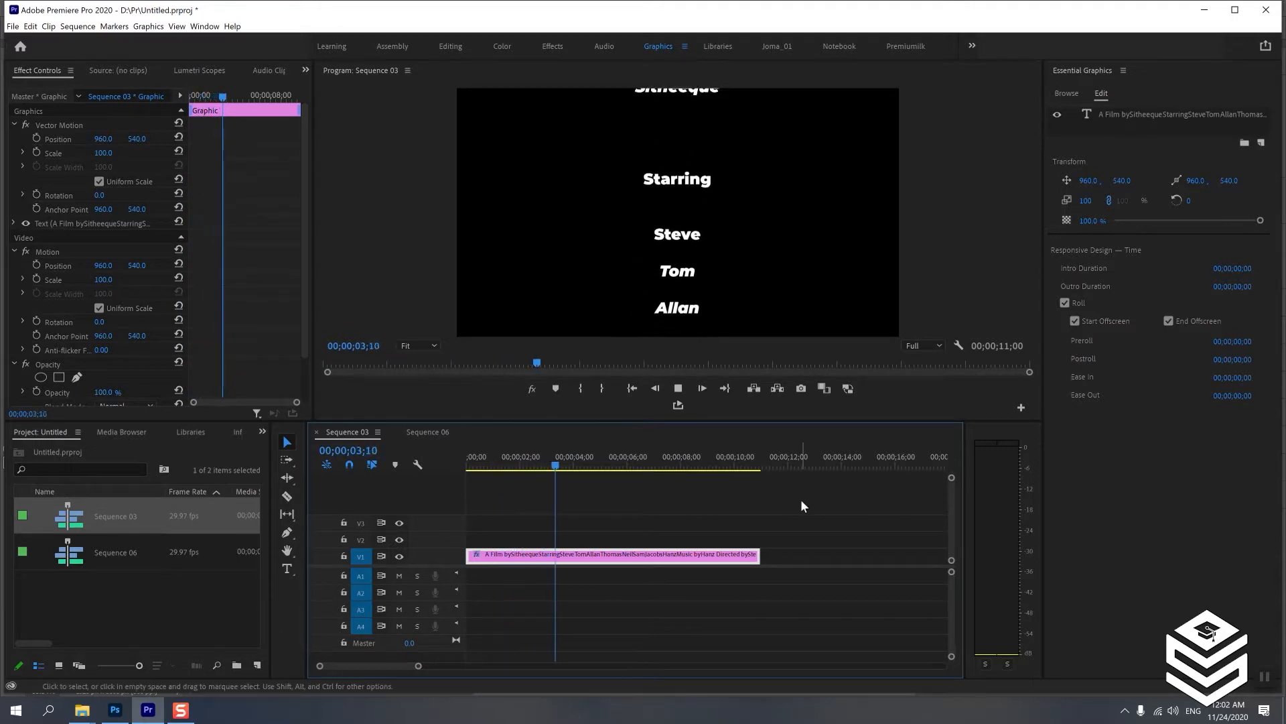
{"action": "key", "text": "space"}
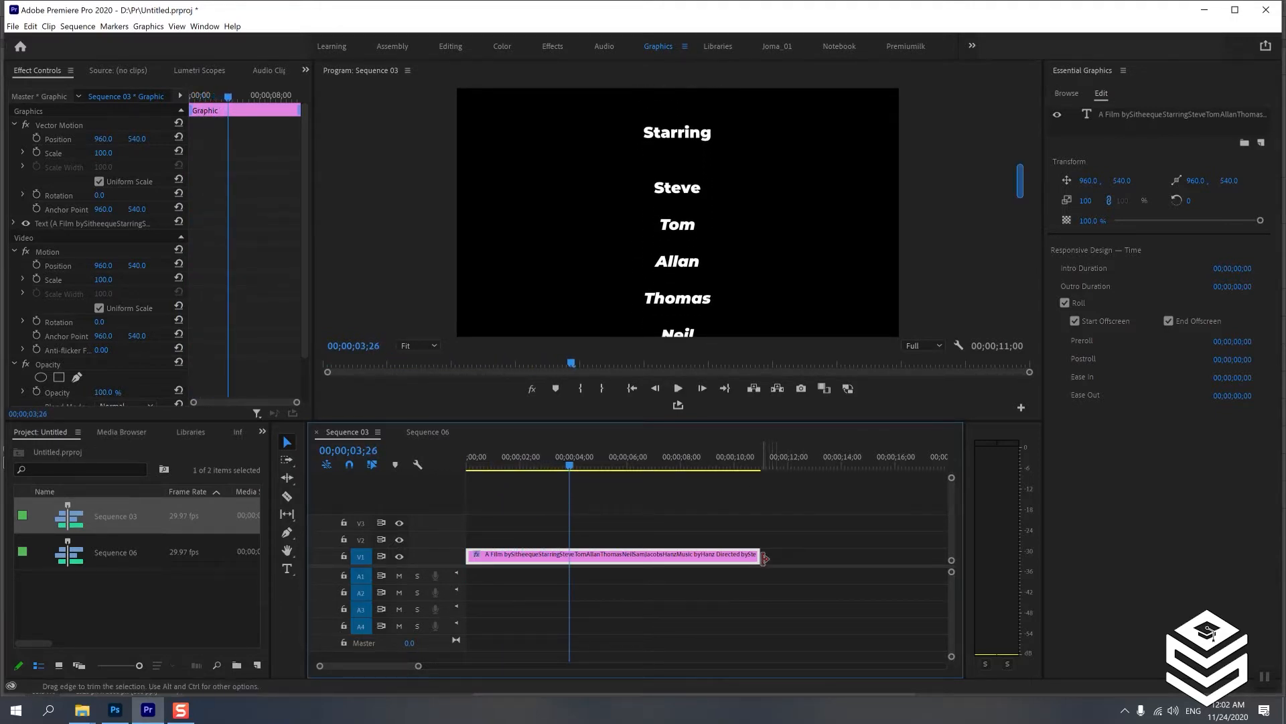
- Extend the credits clip to 00;00;11;15, preview the roll, and place the playhead at 00;00;07;22
{"action": "mouse_move", "coordinate": [758, 556]}
{"action": "left_mouse_down"}
{"action": "mouse_move", "coordinate": [670, 574]}
{"action": "mouse_move", "coordinate": [770, 566]}
{"action": "left_mouse_up"}
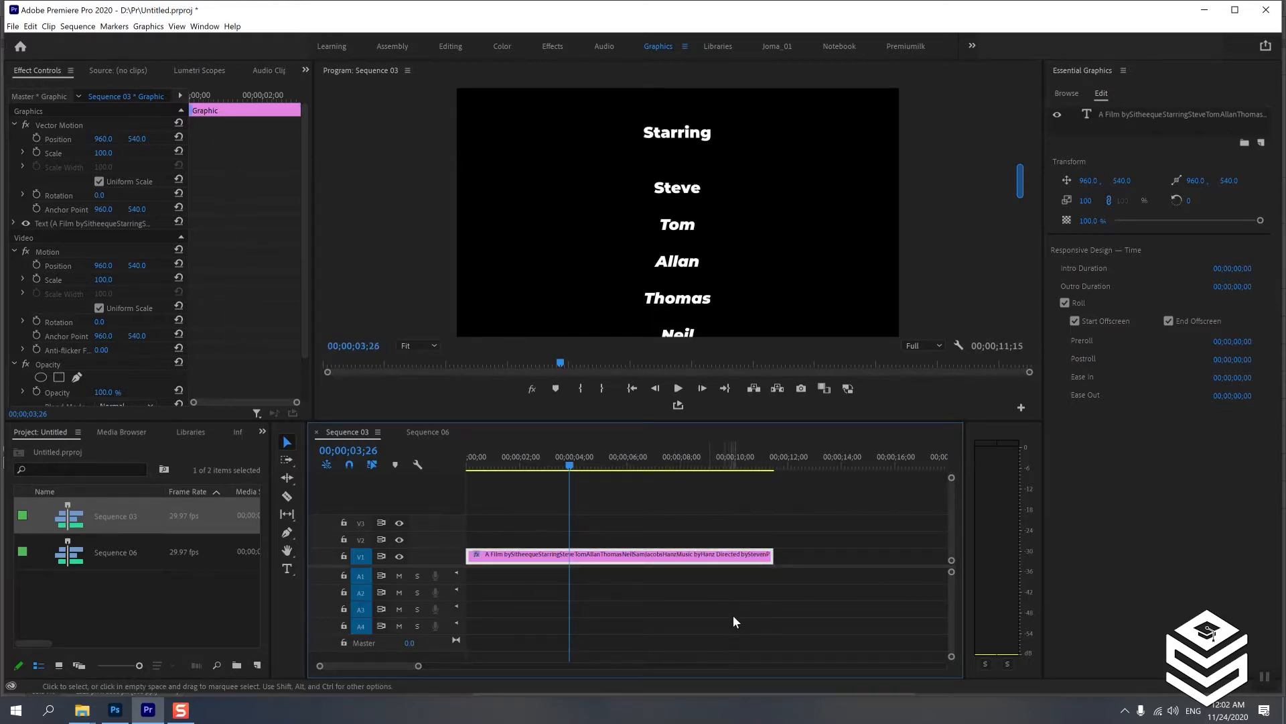
{"action": "key", "text": "space"}
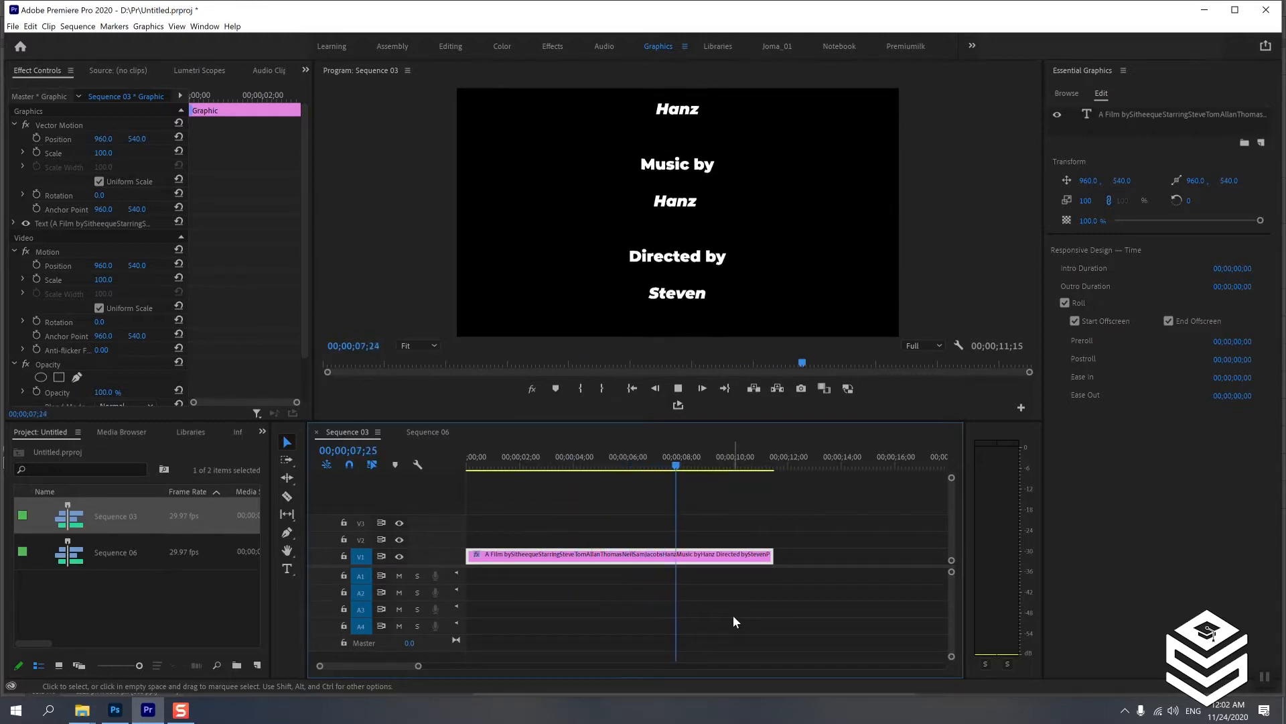
{"action": "key", "text": "space"}
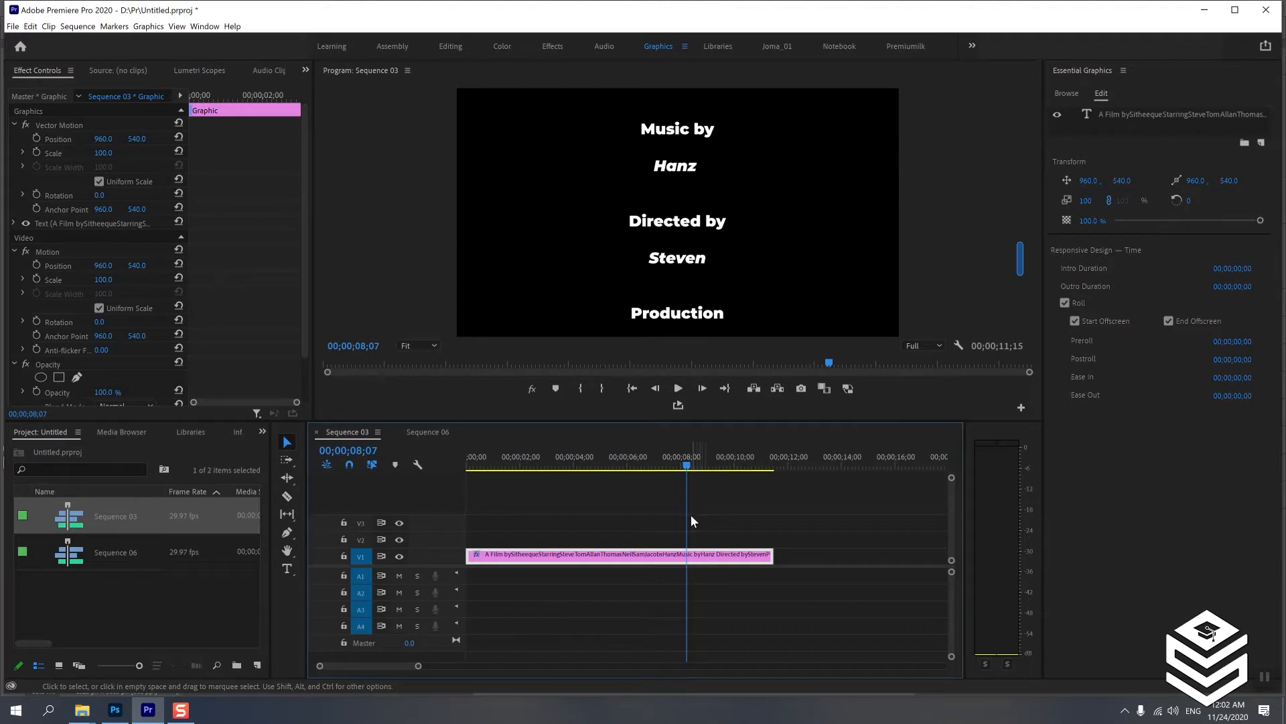
{"action": "left_click_drag", "start_coordinate": [686, 483], "coordinate": [674, 469]}
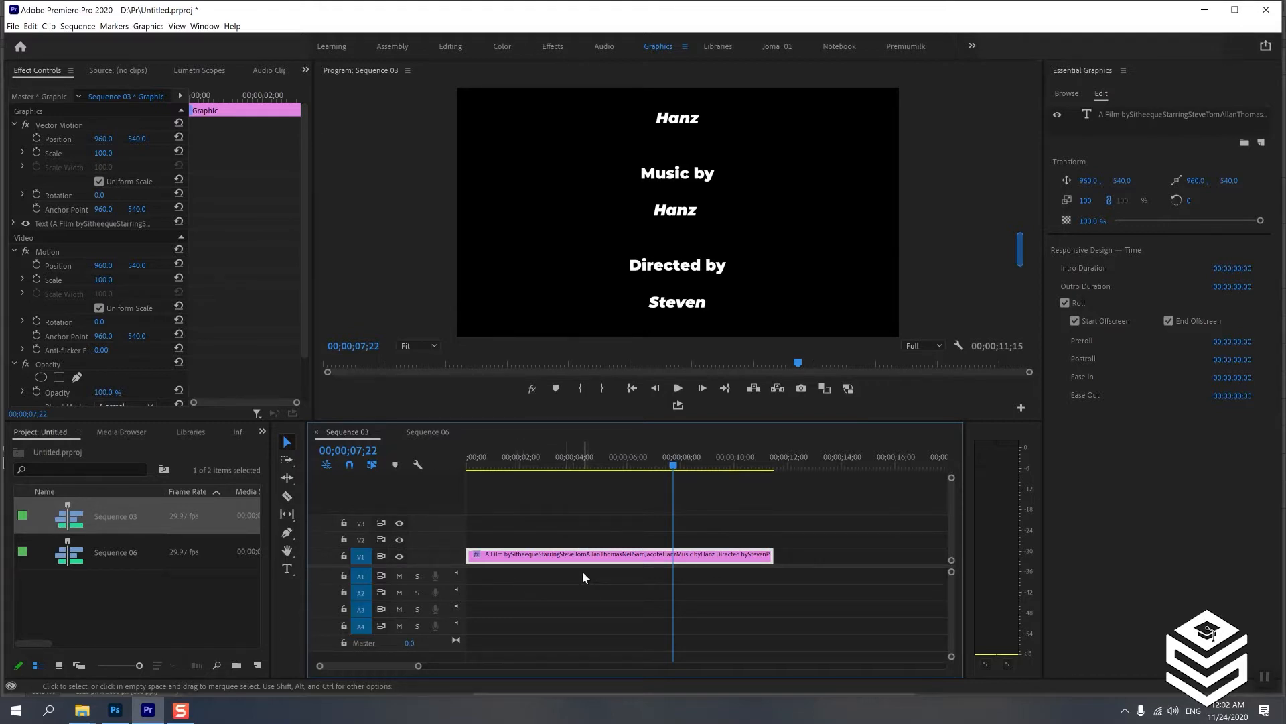
{"action": "key", "text": "equal"}
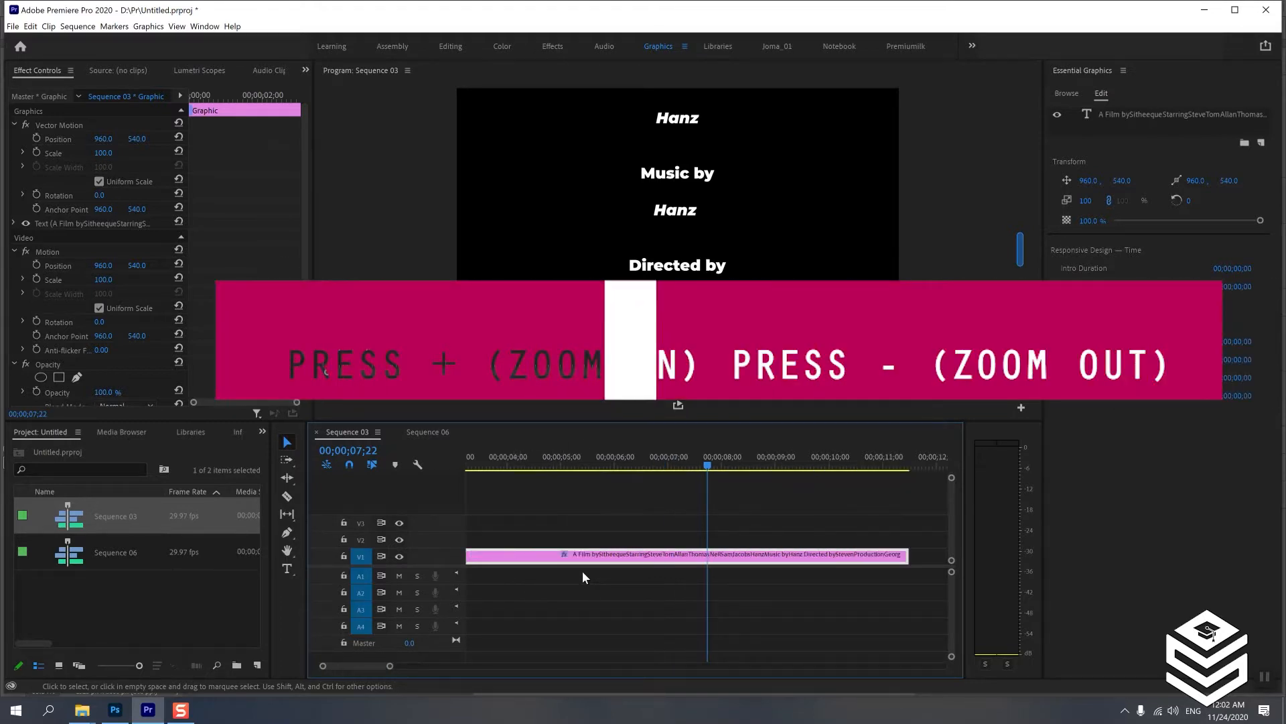
{"action": "key", "text": "minus"}
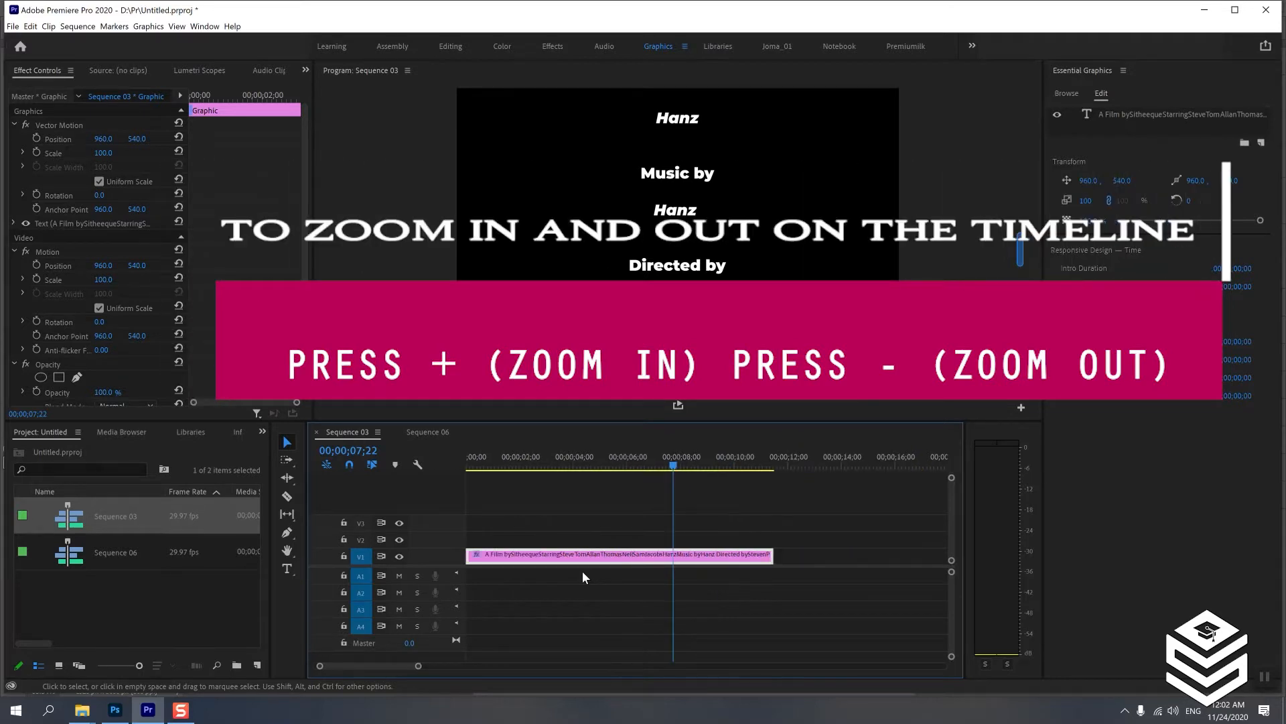
{"action": "key", "text": "minus"}
{"action": "key", "text": "minus"}
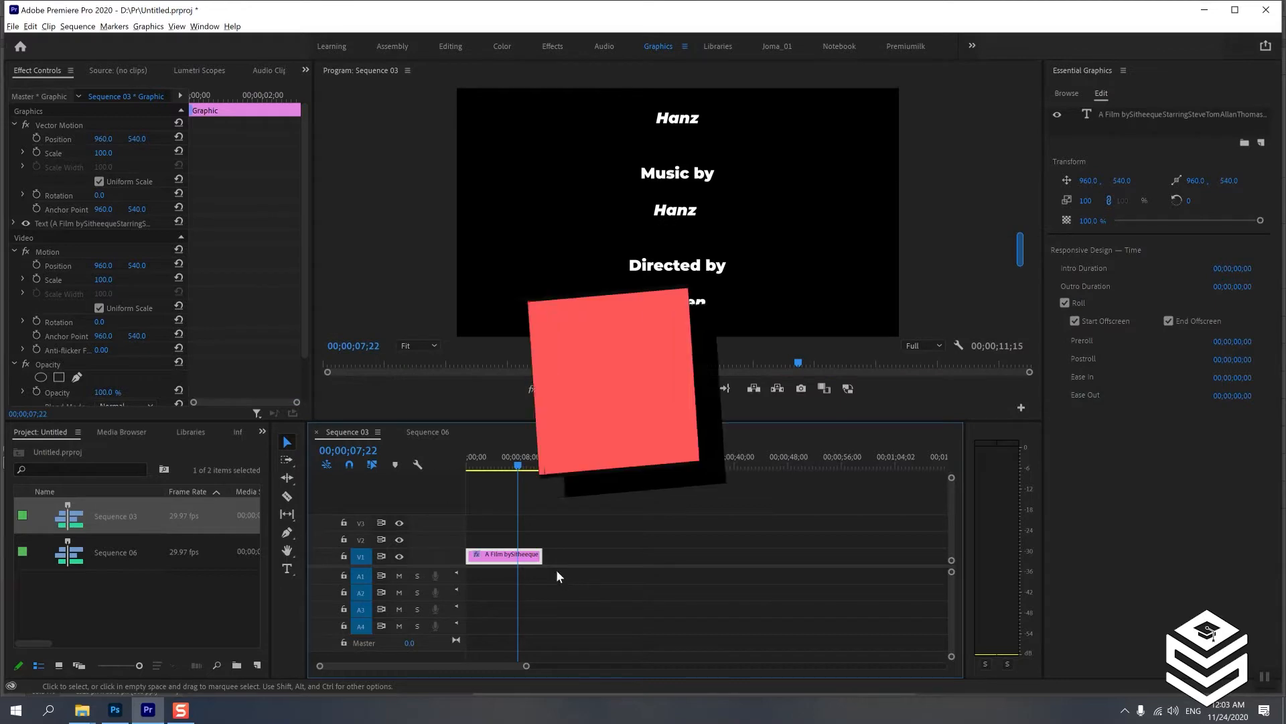
- Zoom the Sequence 03 timeline in around the credits clip and back out
{"action": "scroll", "coordinate": [491, 565], "scroll_direction": "up", "scroll_amount": 2, "text": "alt"}
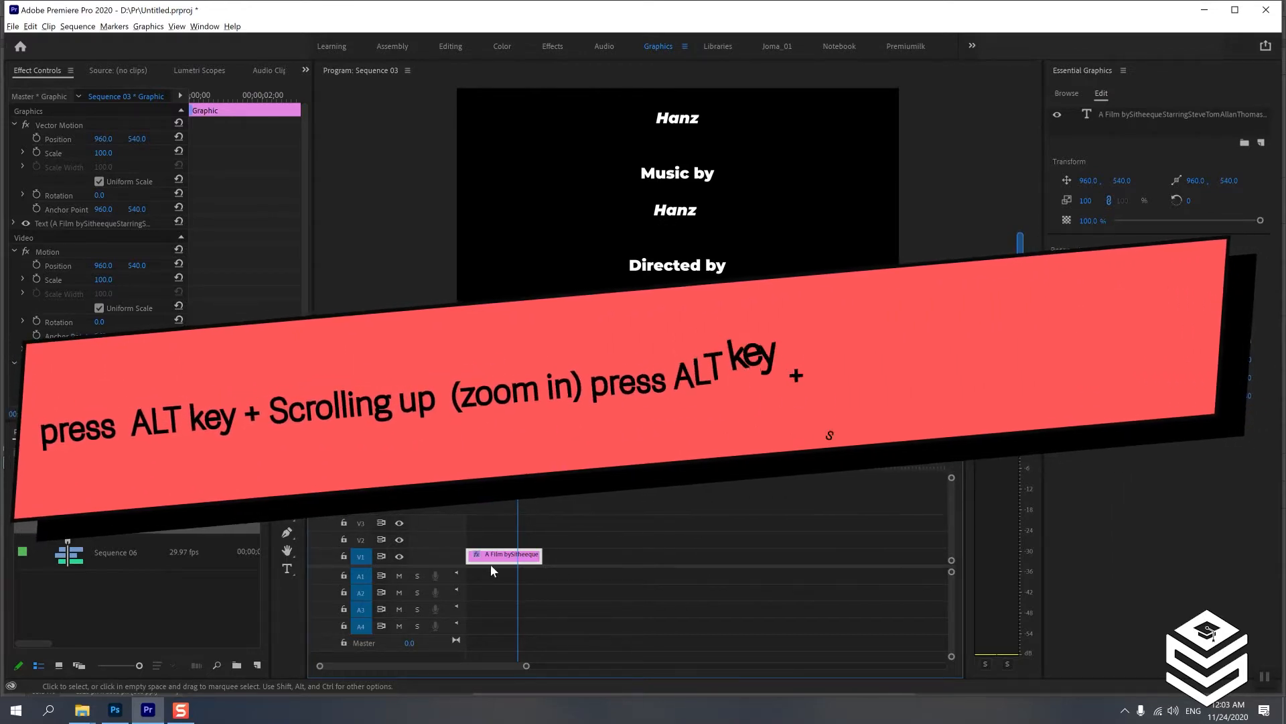
{"action": "scroll", "coordinate": [492, 565], "scroll_direction": "up", "scroll_amount": 3, "text": "alt"}
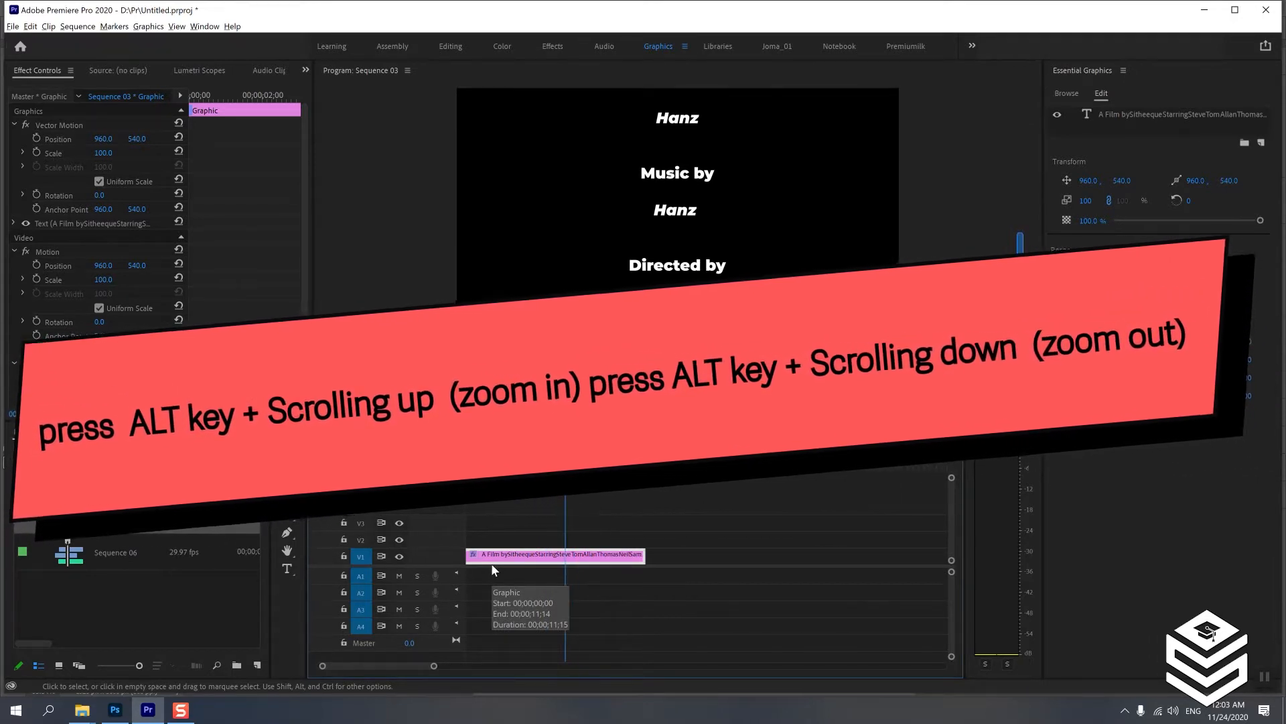
{"action": "scroll", "coordinate": [492, 570], "scroll_direction": "down", "scroll_amount": 2, "text": "alt"}
{"action": "scroll", "coordinate": [493, 570], "scroll_direction": "down", "scroll_amount": 1, "text": "alt"}
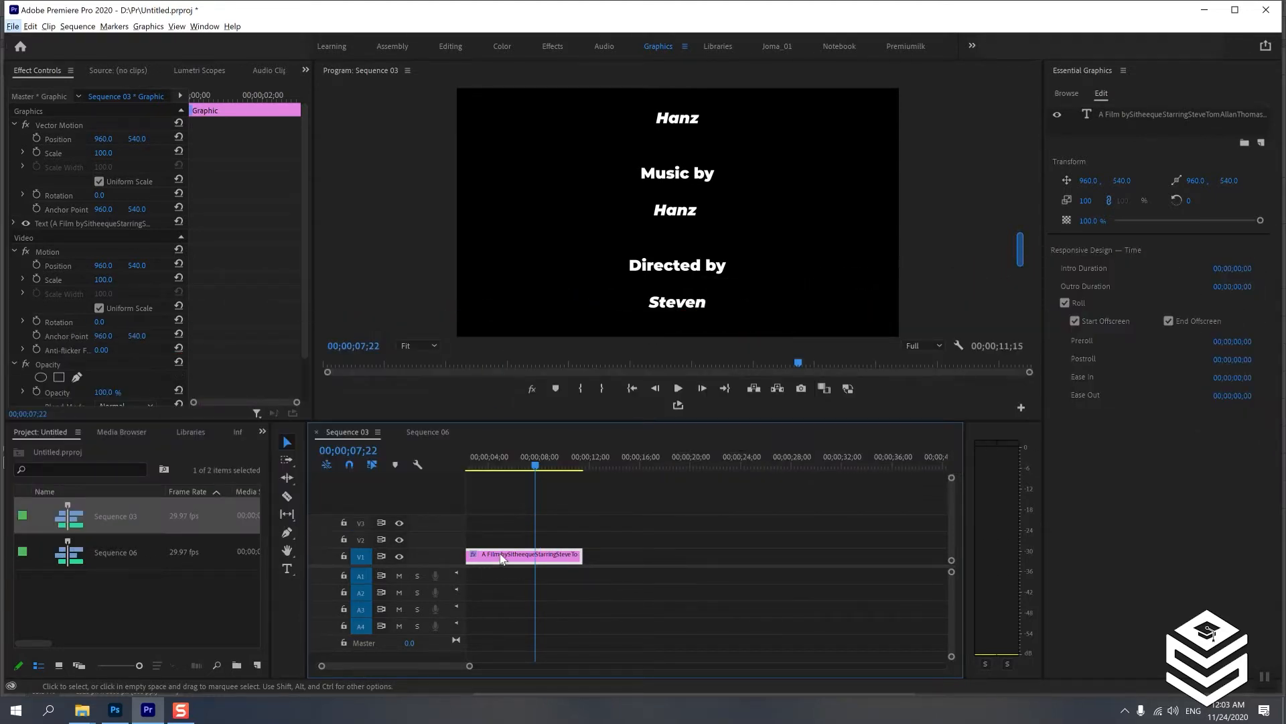
- Magnify the credits clip in the timeline with the Zoom tool, zoom back out, and return to the Selection tool
{"action": "left_click", "coordinate": [501, 554]}
{"action": "key", "text": "z"}
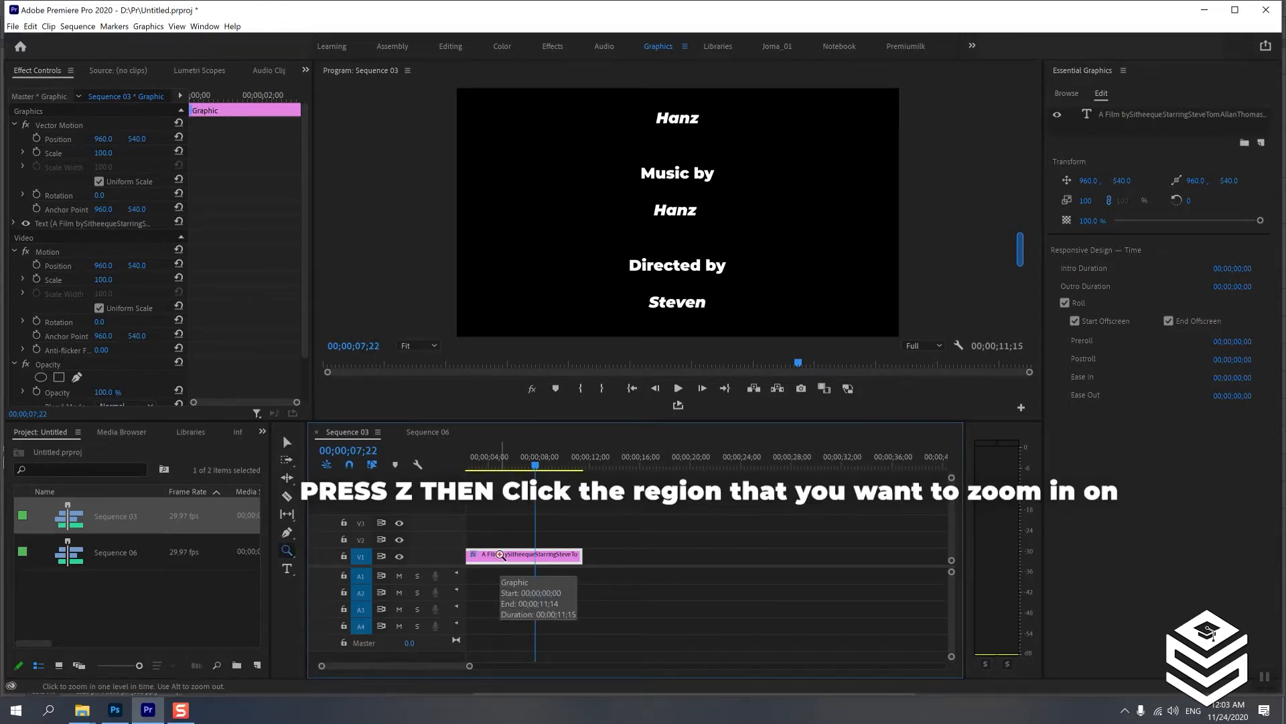
{"action": "left_click", "coordinate": [501, 555]}
{"action": "left_click", "coordinate": [500, 555]}
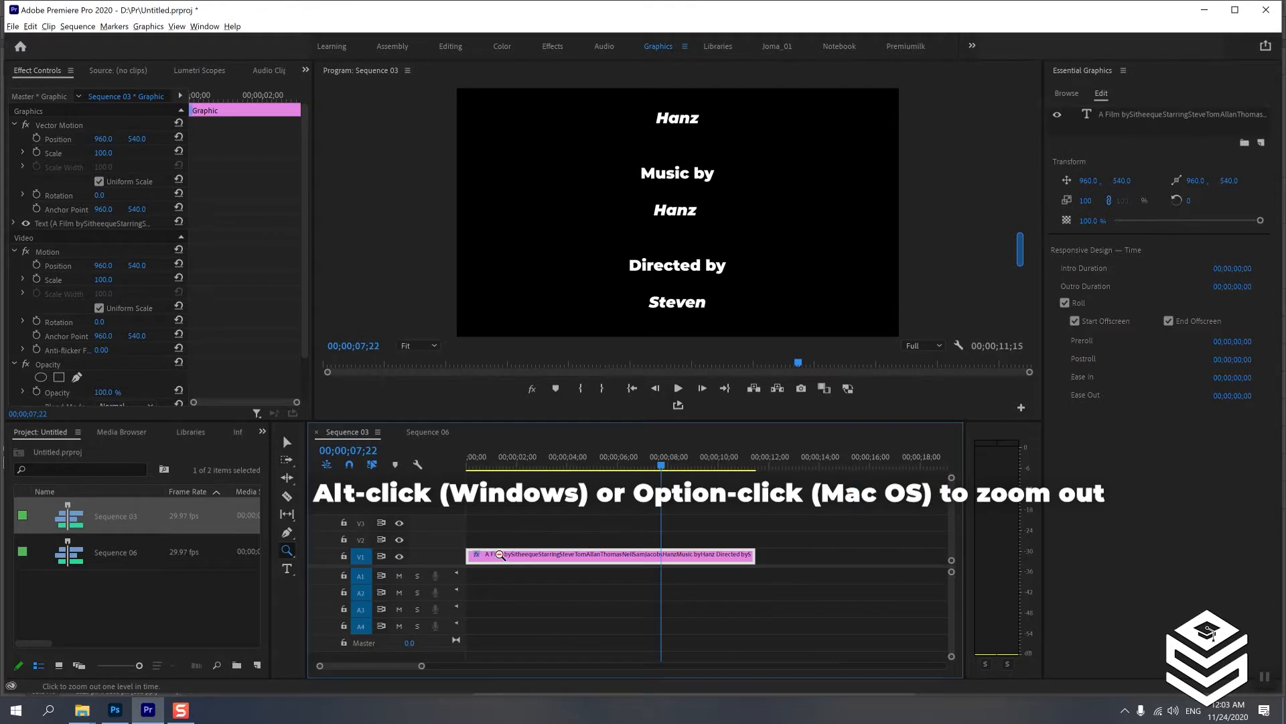
{"action": "left_click", "coordinate": [500, 555], "text": "alt"}
{"action": "left_click", "coordinate": [501, 555], "text": "alt"}
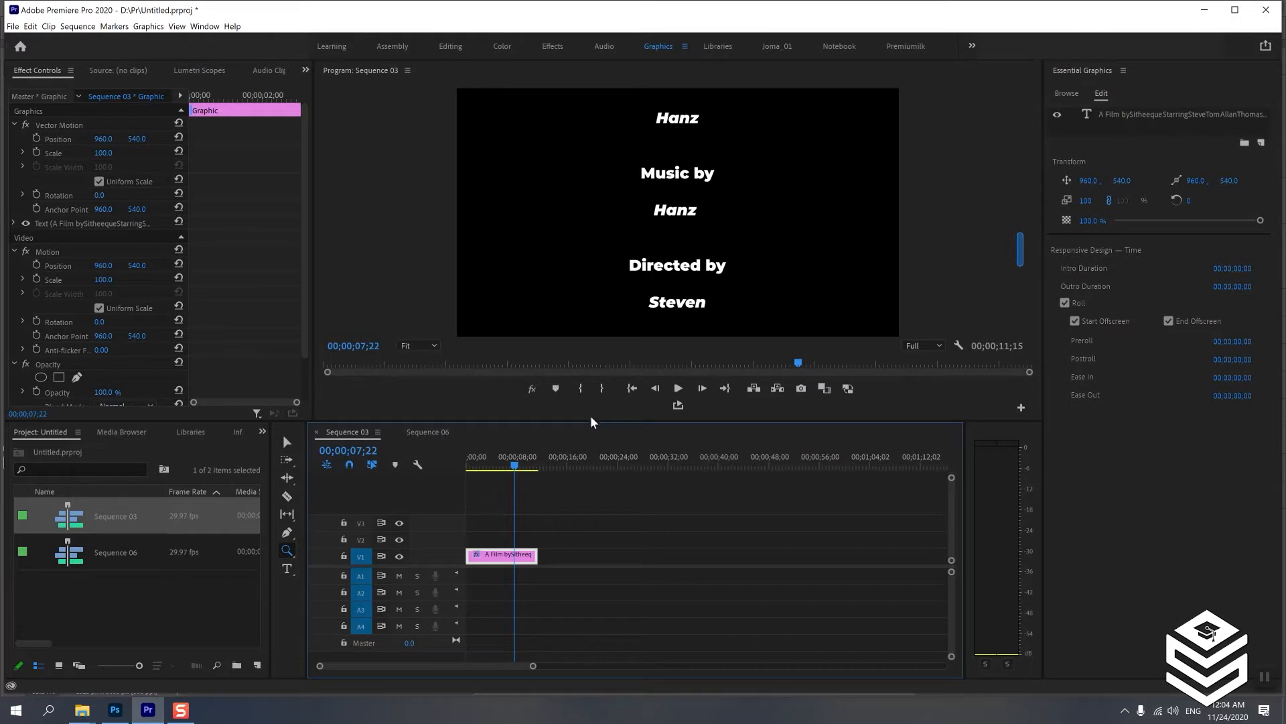
{"action": "left_click", "coordinate": [287, 442]}
- Select the credits text in the Program Monitor and step the playhead back to 00;00;07;17
{"action": "left_click", "coordinate": [489, 556]}
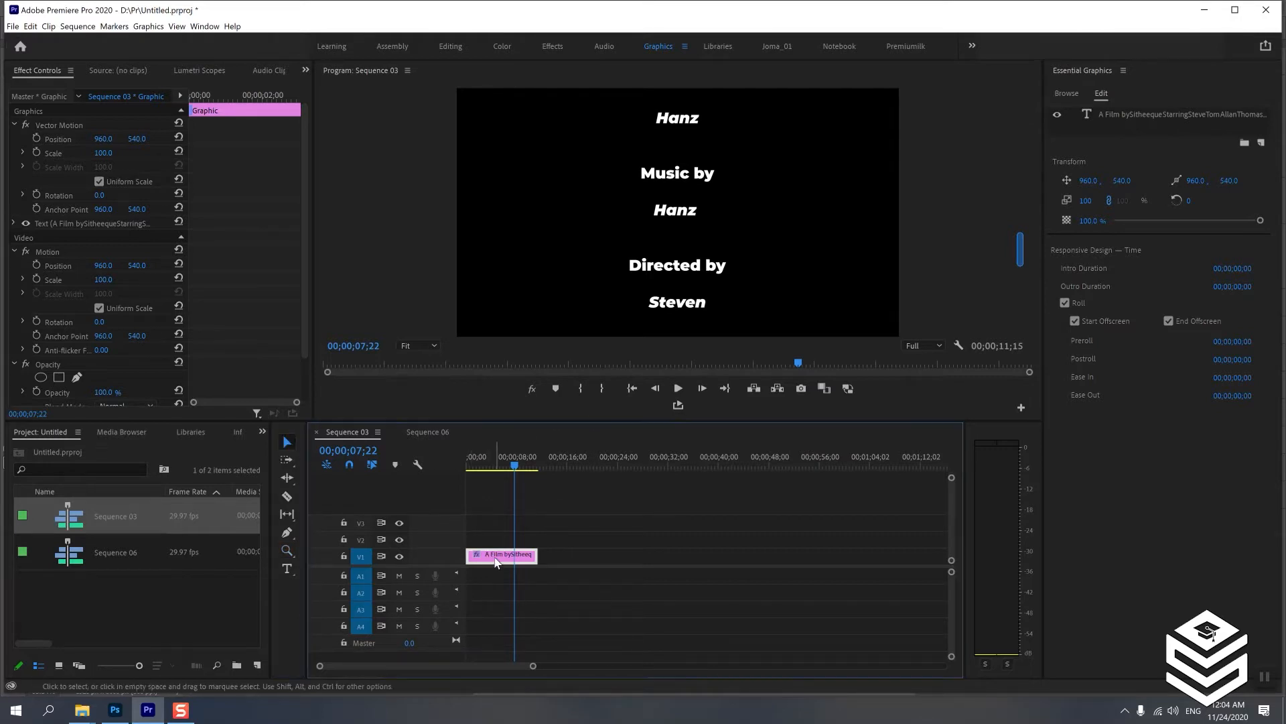
{"action": "left_click", "coordinate": [677, 271]}
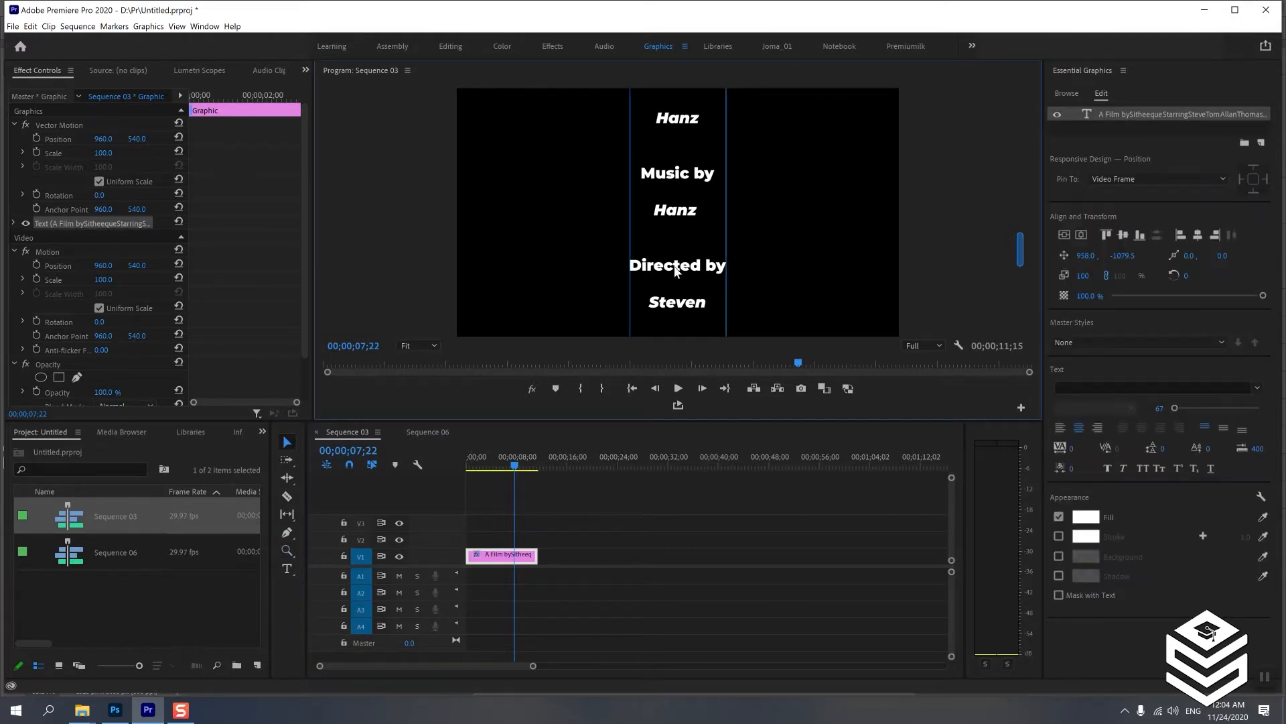
{"action": "key", "text": "Left"}
{"action": "key", "text": "Left"}
{"action": "key", "text": "Left"}
{"action": "key", "text": "Left"}
{"action": "key", "text": "Left"}
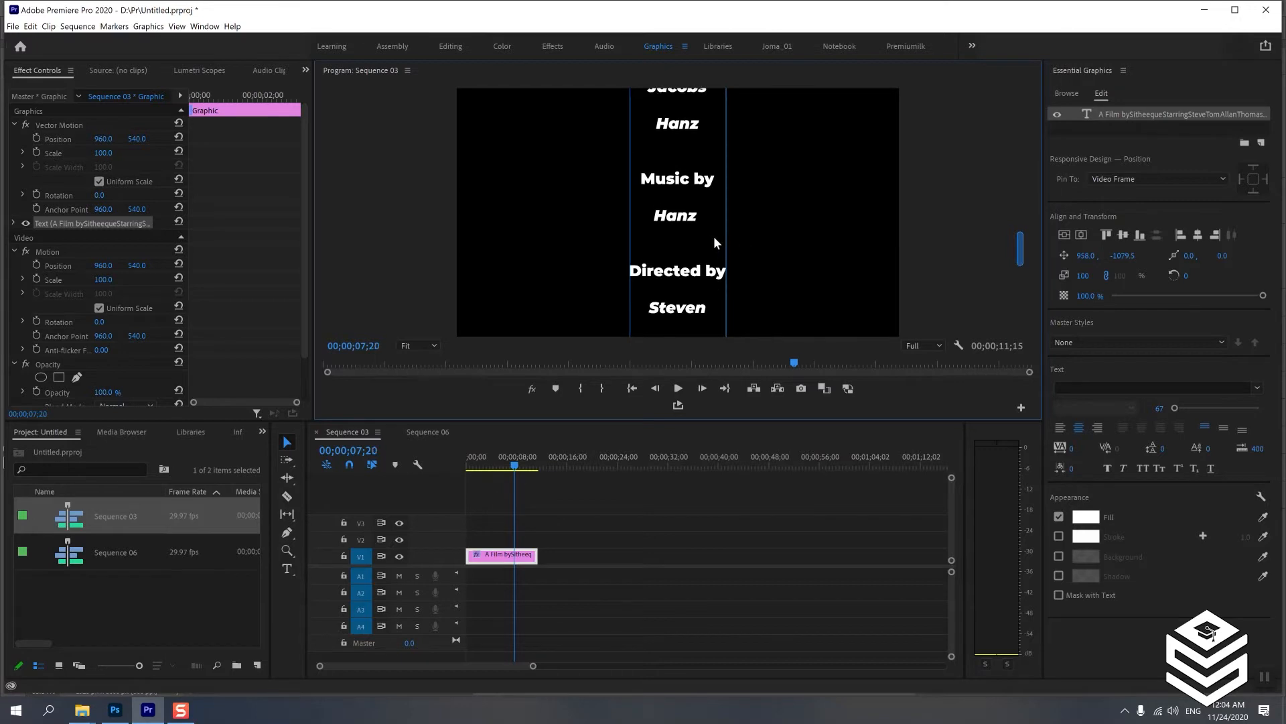
- Go to the beginning of the credits text and highlight the "A Film by" line for editing
{"action": "left_click_drag", "start_coordinate": [1017, 243], "coordinate": [1029, 148]}
{"action": "triple_click", "coordinate": [690, 126]}
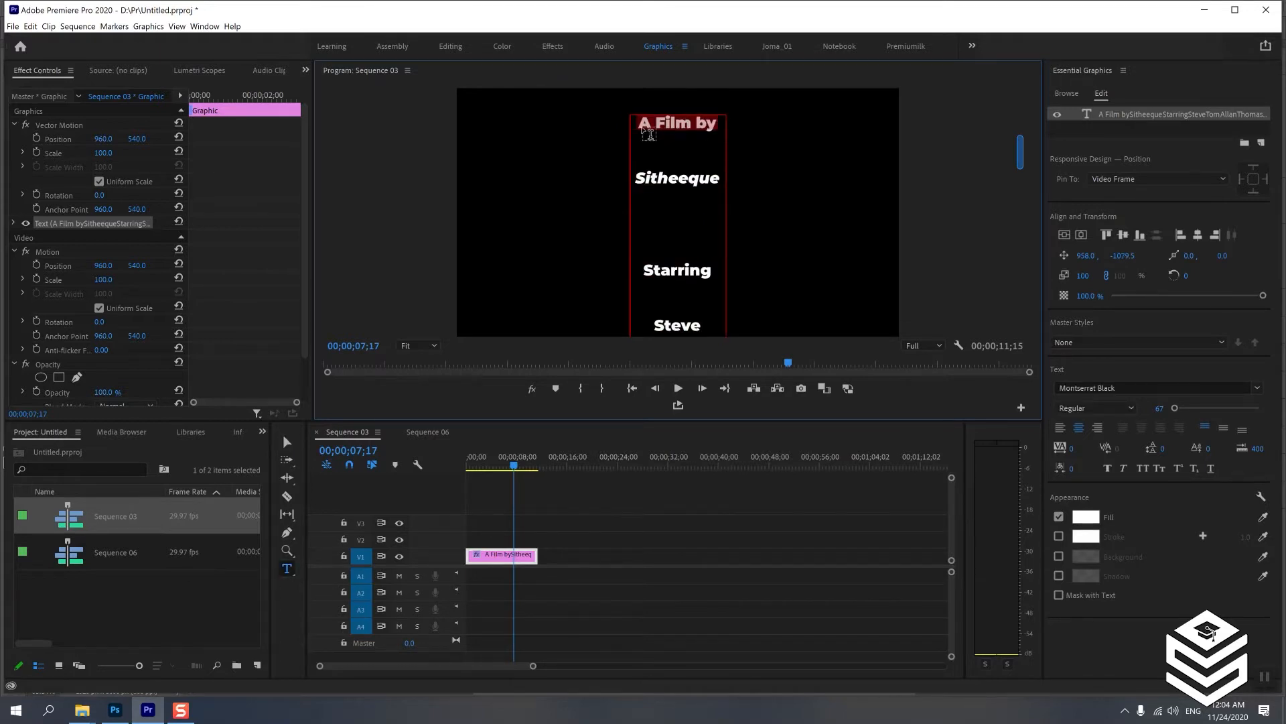
{"action": "left_click", "coordinate": [645, 125]}
{"action": "left_click_drag", "start_coordinate": [645, 125], "coordinate": [721, 180]}
{"action": "triple_click", "coordinate": [671, 124]}
- Add a rectangle to the credits graphic and place it over the "A Film by" line, extending just past the text's width
{"action": "left_click", "coordinate": [1261, 142]}
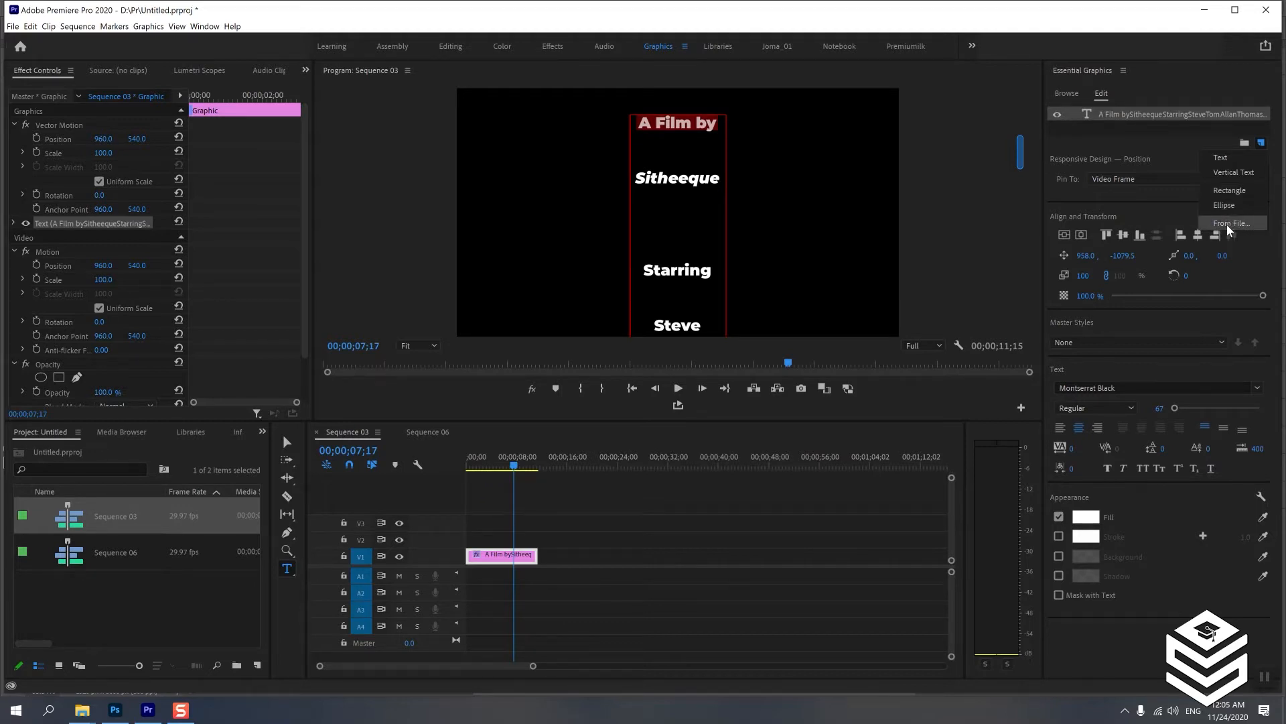
{"action": "left_click", "coordinate": [1231, 191]}
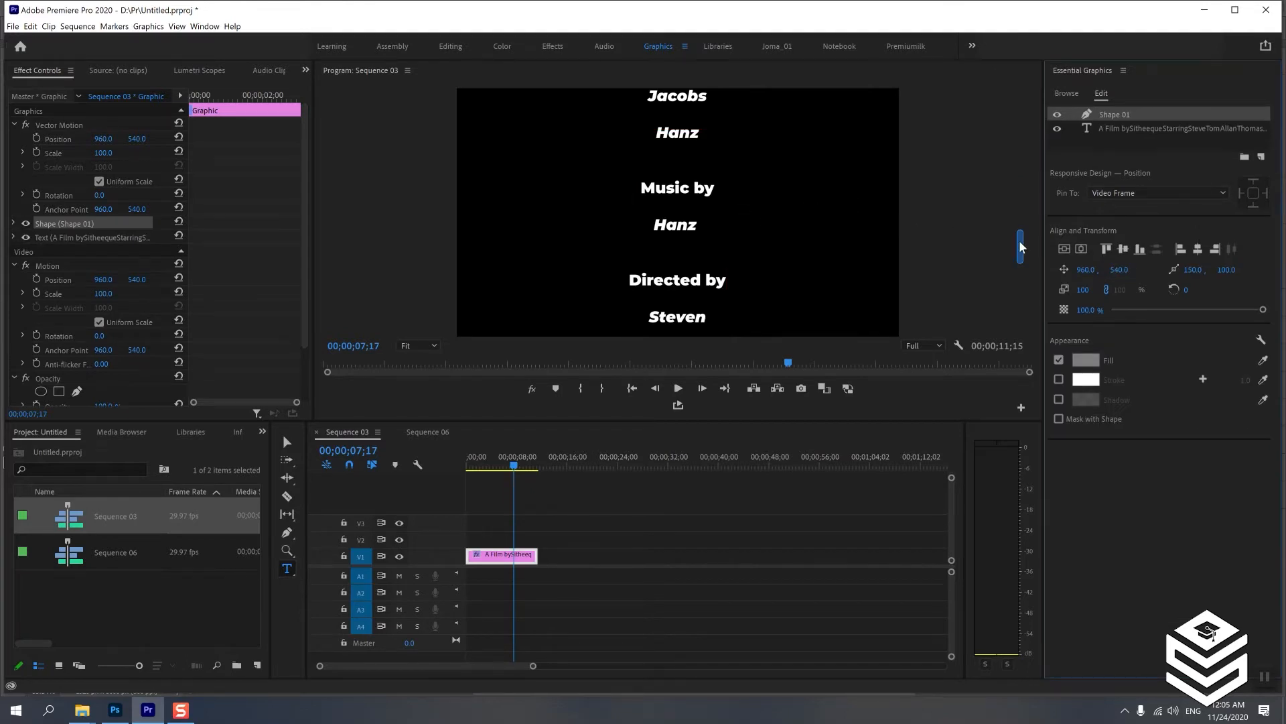
{"action": "scroll", "coordinate": [819, 208], "scroll_direction": "up", "scroll_amount": 4}
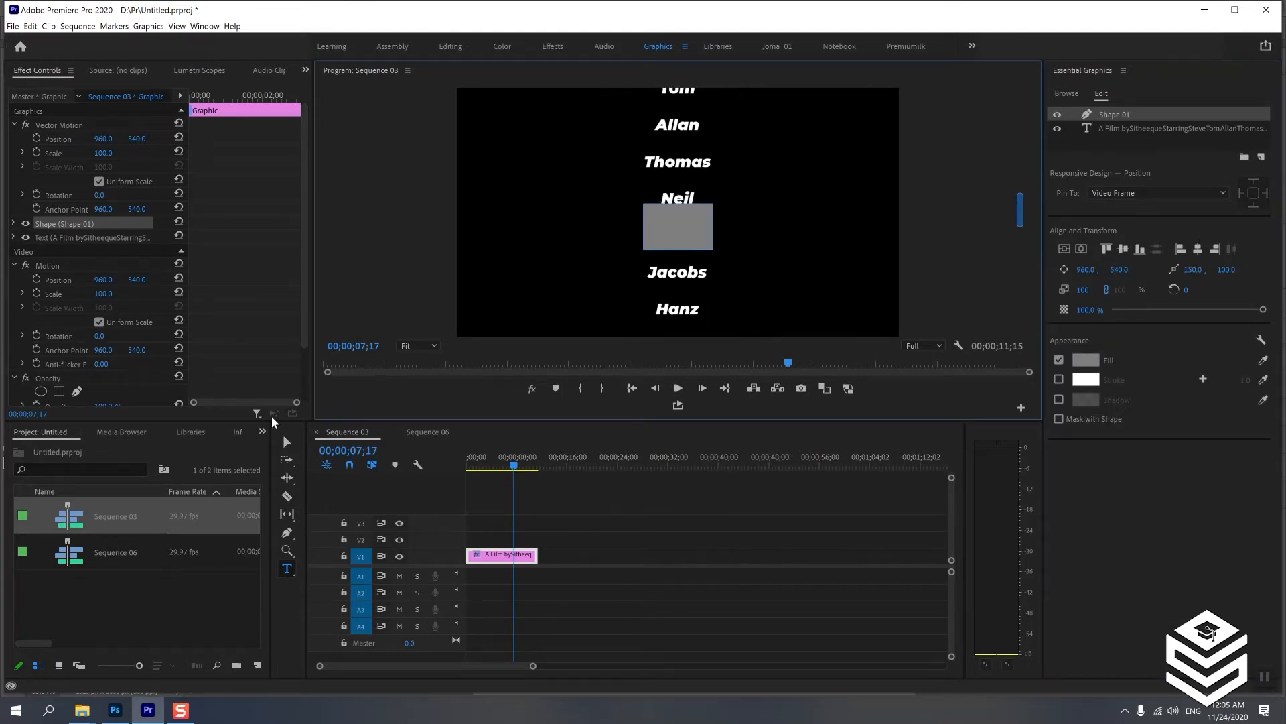
{"action": "left_click", "coordinate": [284, 440]}
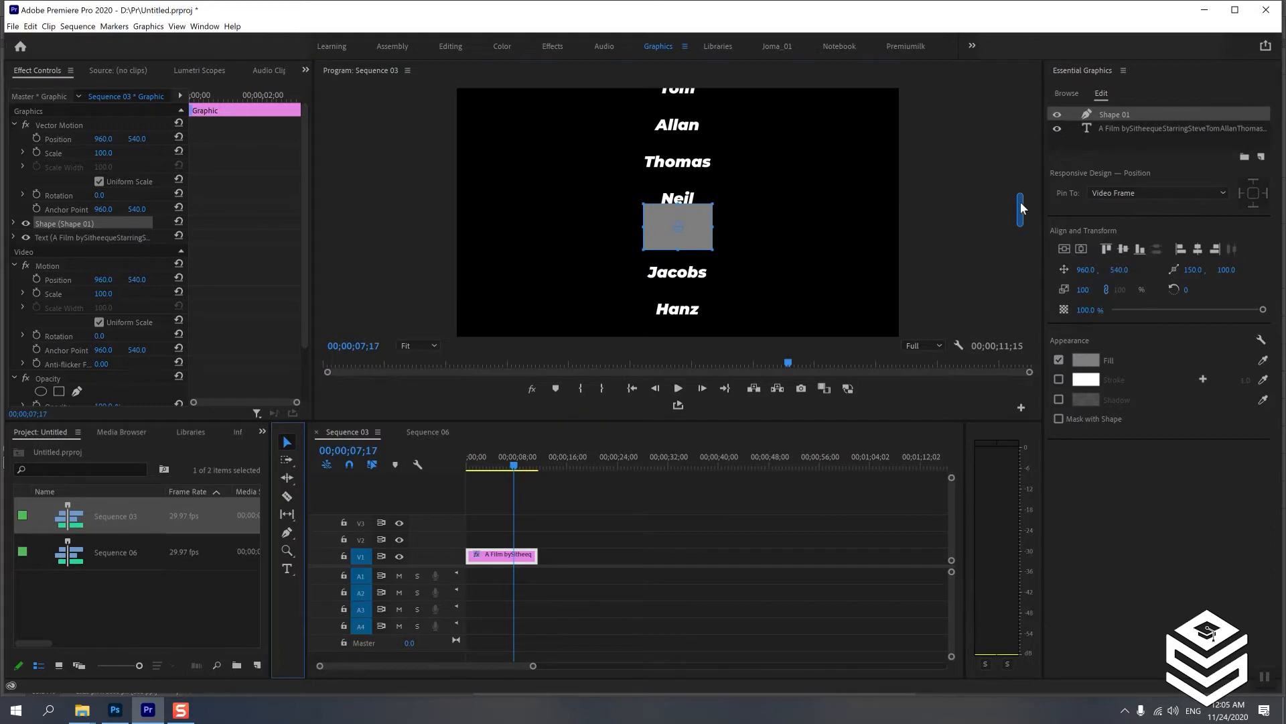
{"action": "scroll", "coordinate": [1020, 201], "scroll_direction": "up", "scroll_amount": 3}
{"action": "left_click_drag", "start_coordinate": [697, 315], "coordinate": [697, 90]}
{"action": "left_click_drag", "start_coordinate": [1020, 179], "coordinate": [1022, 143]}
{"action": "left_click_drag", "start_coordinate": [694, 275], "coordinate": [734, 145]}
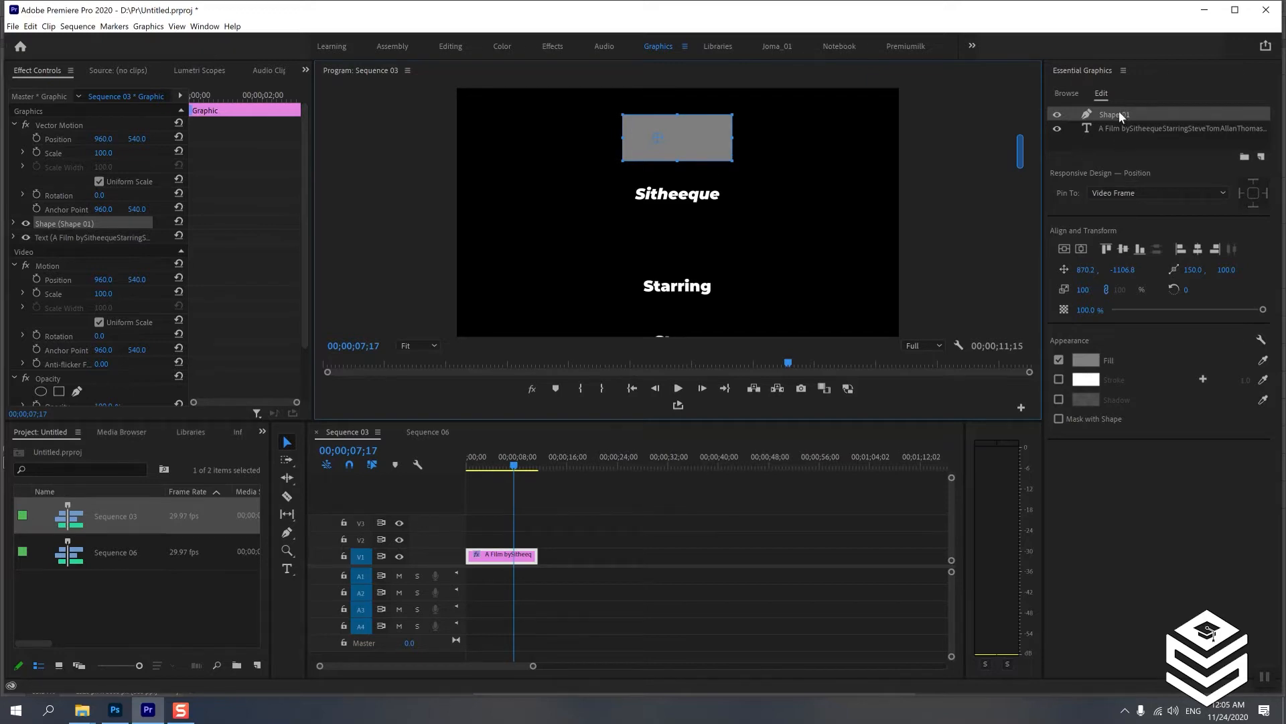
- Move the rectangle's layer beneath the credits text layer and play the opening of the roll from the start
{"action": "left_click_drag", "start_coordinate": [1119, 111], "coordinate": [1120, 133]}
{"action": "left_click_drag", "start_coordinate": [1020, 245], "coordinate": [1032, 139]}
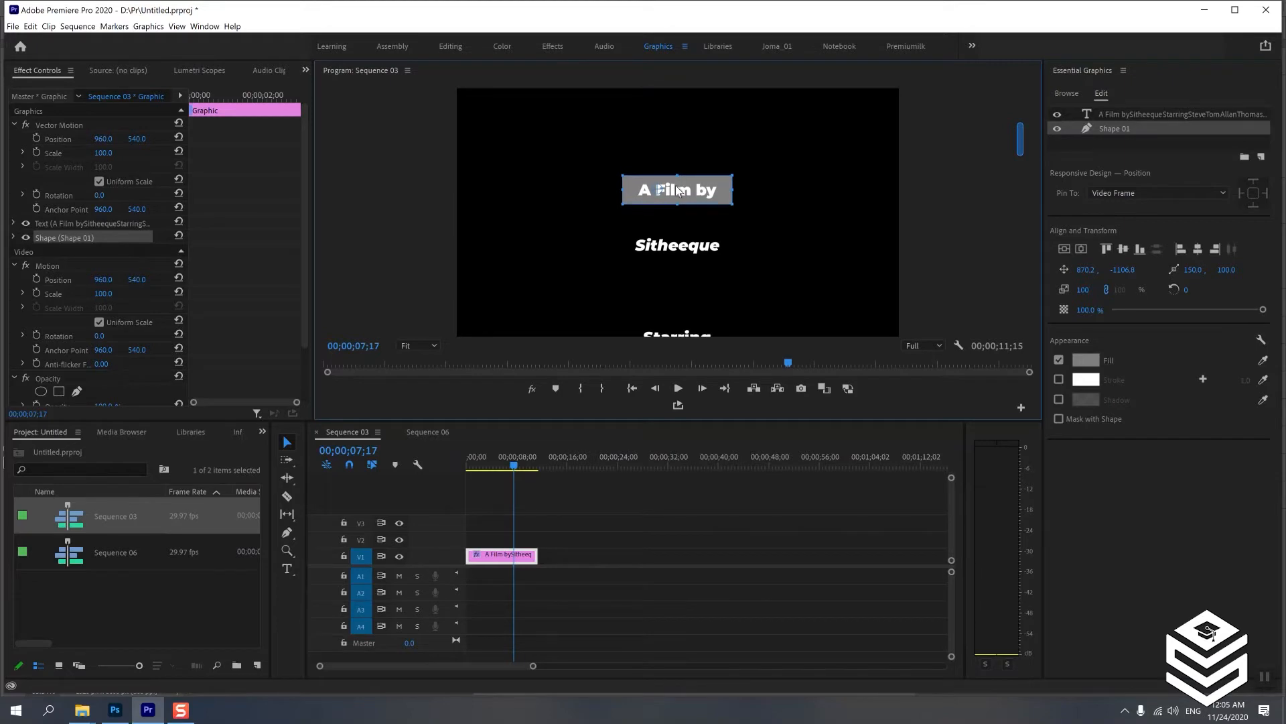
{"action": "left_click", "coordinate": [516, 464]}
{"action": "key", "text": "space"}
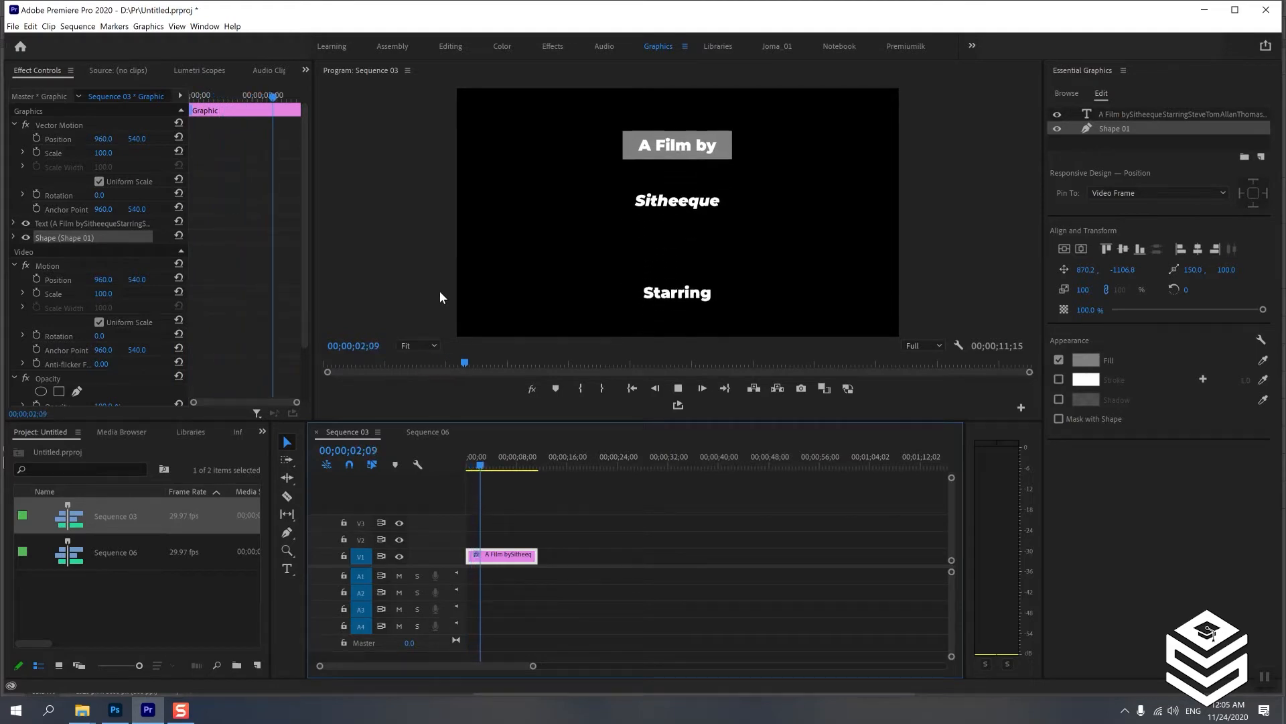
{"action": "key", "text": "space"}
- Nudge the rectangle behind "A Film by" downward and open its fill color for editing
{"action": "left_click_drag", "start_coordinate": [1019, 168], "coordinate": [1027, 119]}
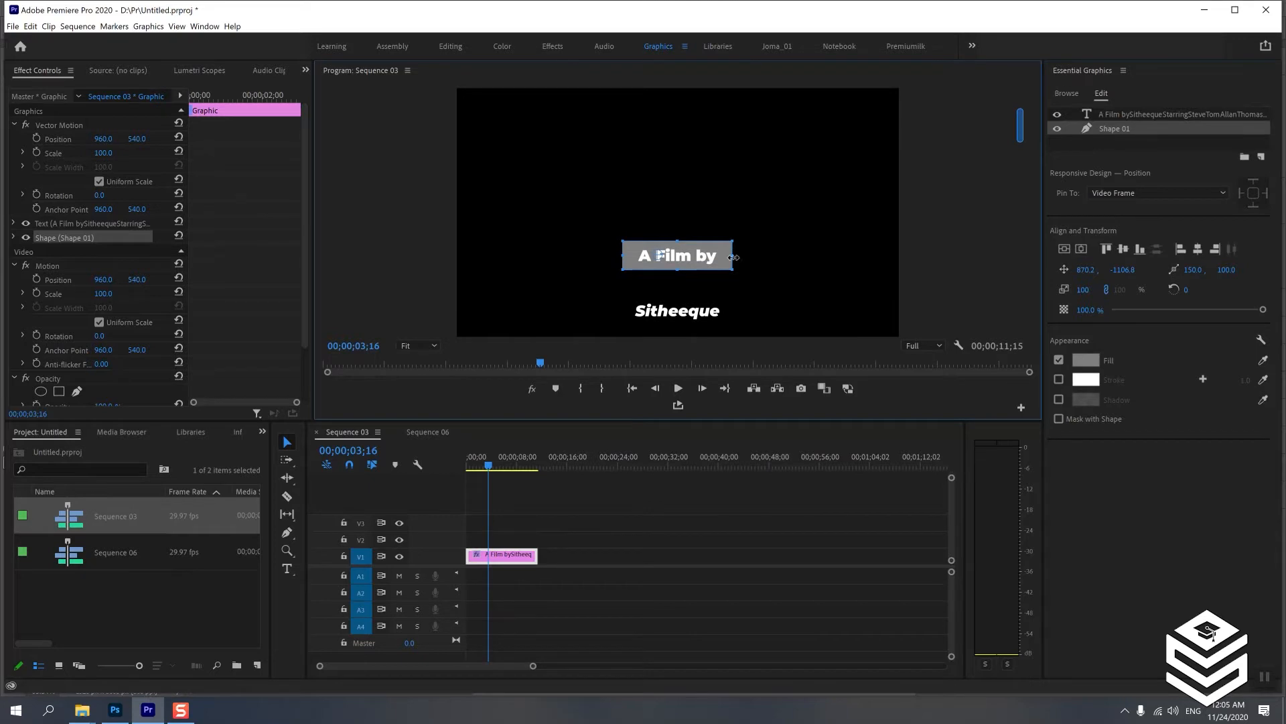
{"action": "key", "text": "Down"}
{"action": "key", "text": "Down"}
{"action": "key", "text": "Down"}
{"action": "left_click", "coordinate": [1085, 361]}
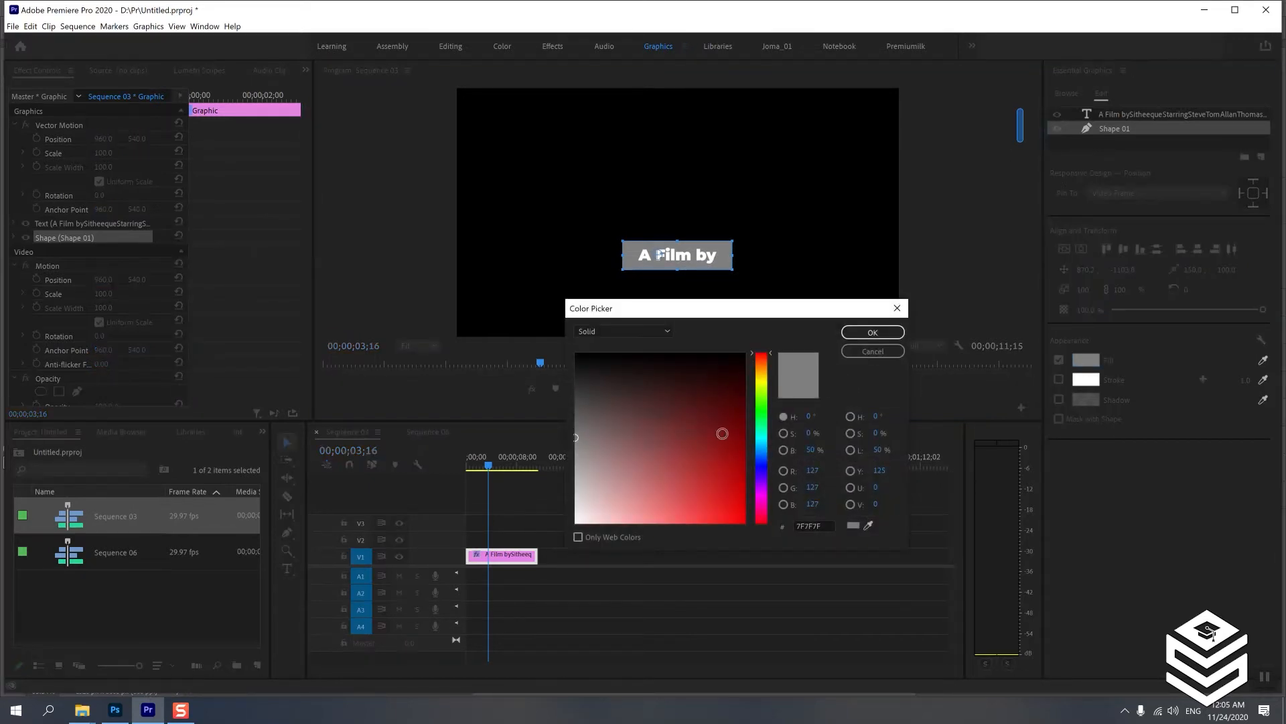
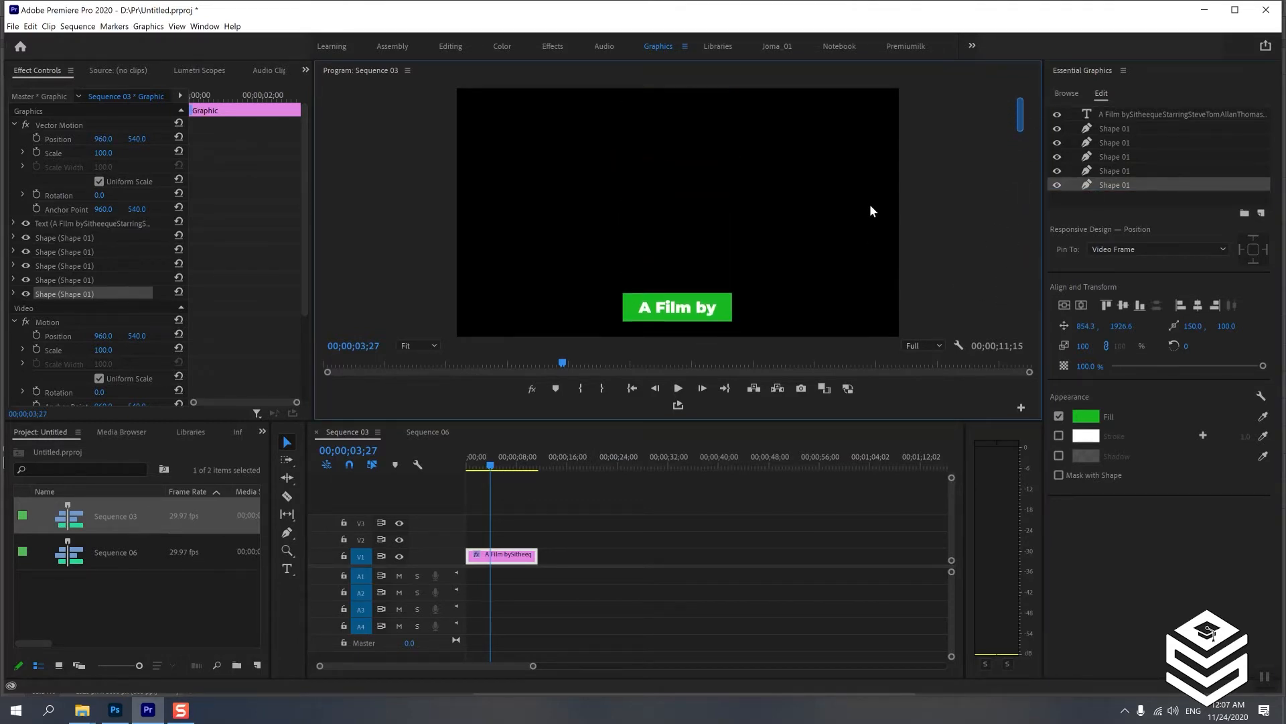
- Add an ellipse to the credits graphic and center it above "A Film by" at about 953.8, -1317.9
{"action": "left_click", "coordinate": [1263, 213]}
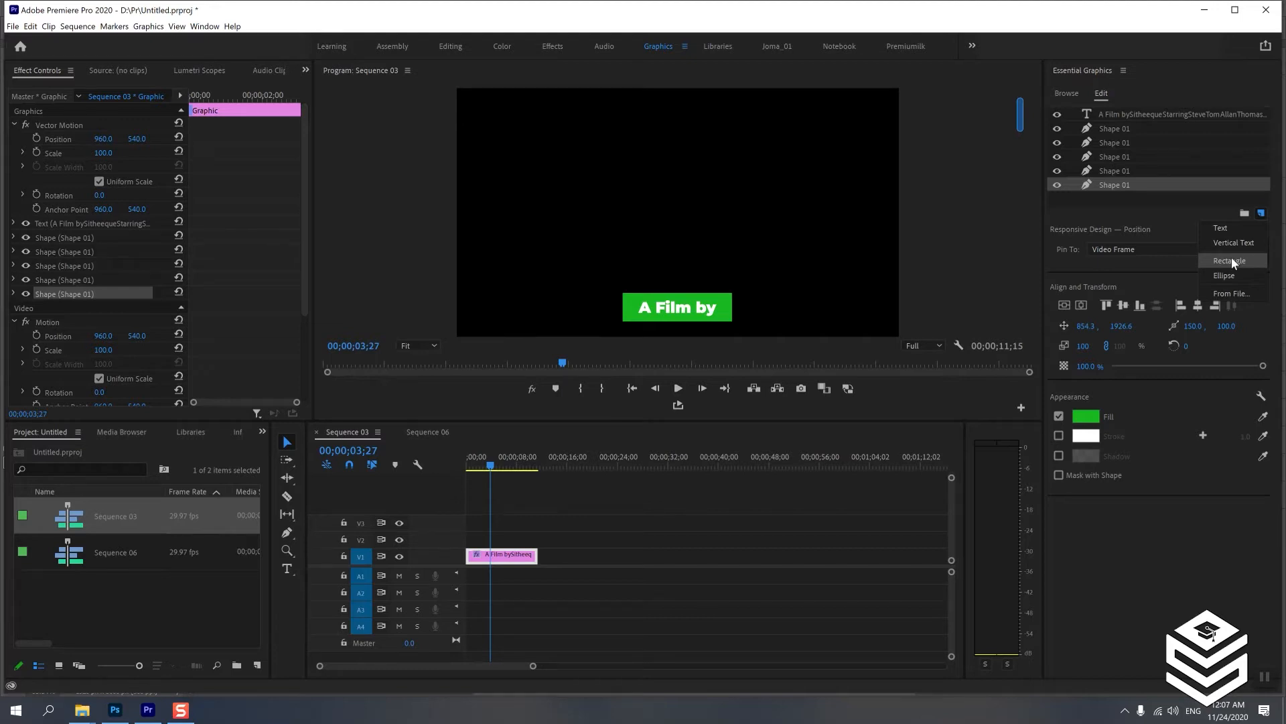
{"action": "left_click", "coordinate": [1222, 279]}
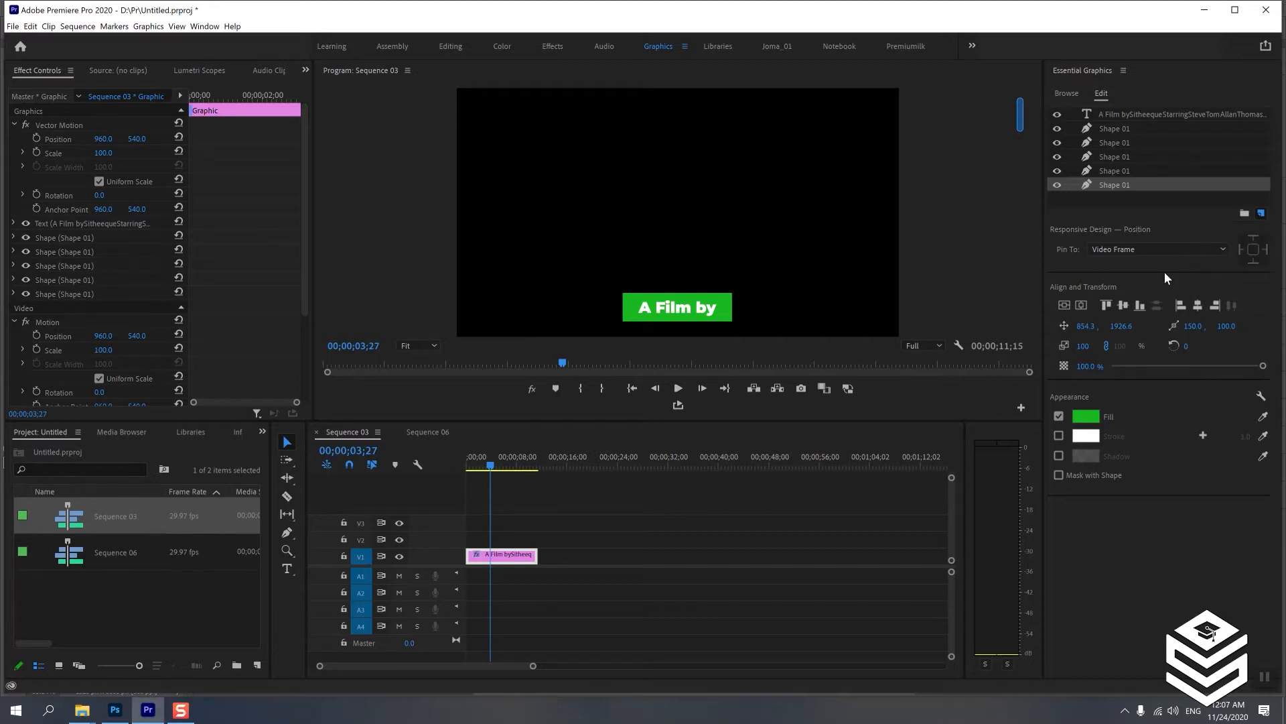
{"action": "left_click_drag", "start_coordinate": [1021, 184], "coordinate": [987, 215]}
{"action": "left_click_drag", "start_coordinate": [690, 224], "coordinate": [606, 159]}
{"action": "mouse_move", "coordinate": [1020, 211]}
{"action": "left_mouse_down"}
{"action": "mouse_move", "coordinate": [1030, 161]}
{"action": "mouse_move", "coordinate": [1020, 197]}
{"action": "left_mouse_up"}
{"action": "left_click_drag", "start_coordinate": [609, 260], "coordinate": [596, 101]}
{"action": "left_click_drag", "start_coordinate": [1021, 193], "coordinate": [1032, 139]}
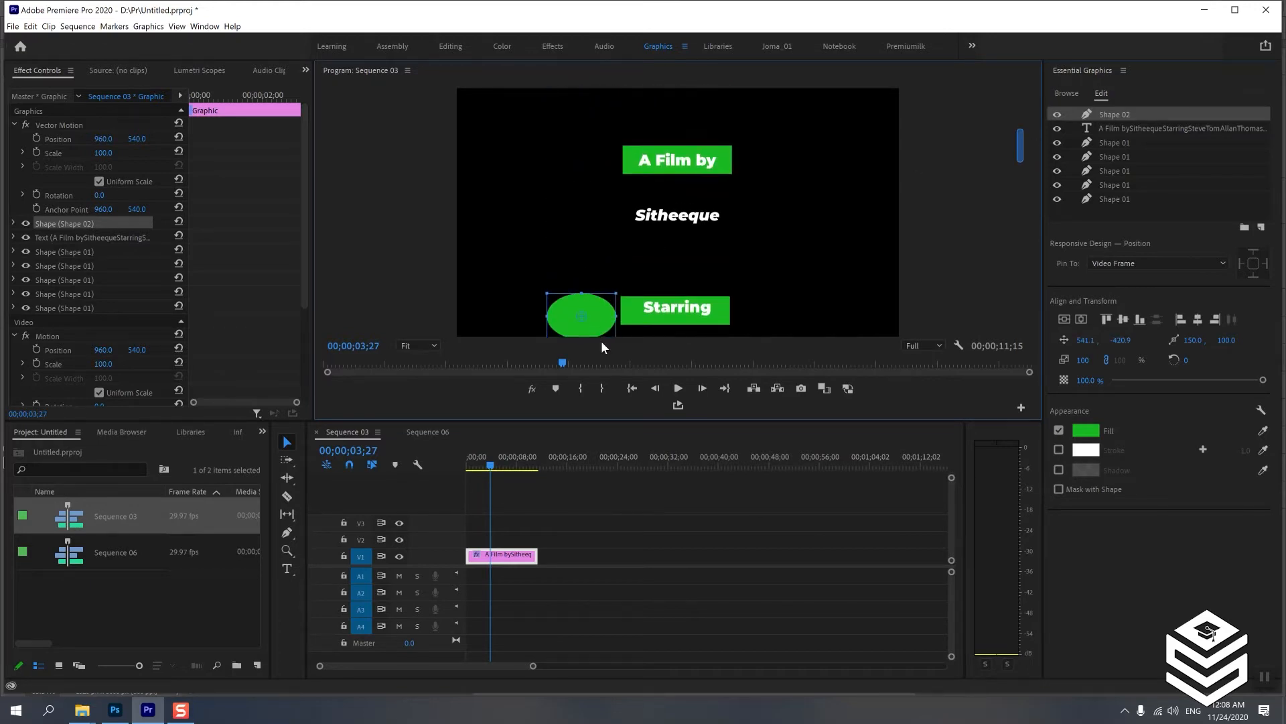
{"action": "left_click_drag", "start_coordinate": [596, 323], "coordinate": [690, 114]}
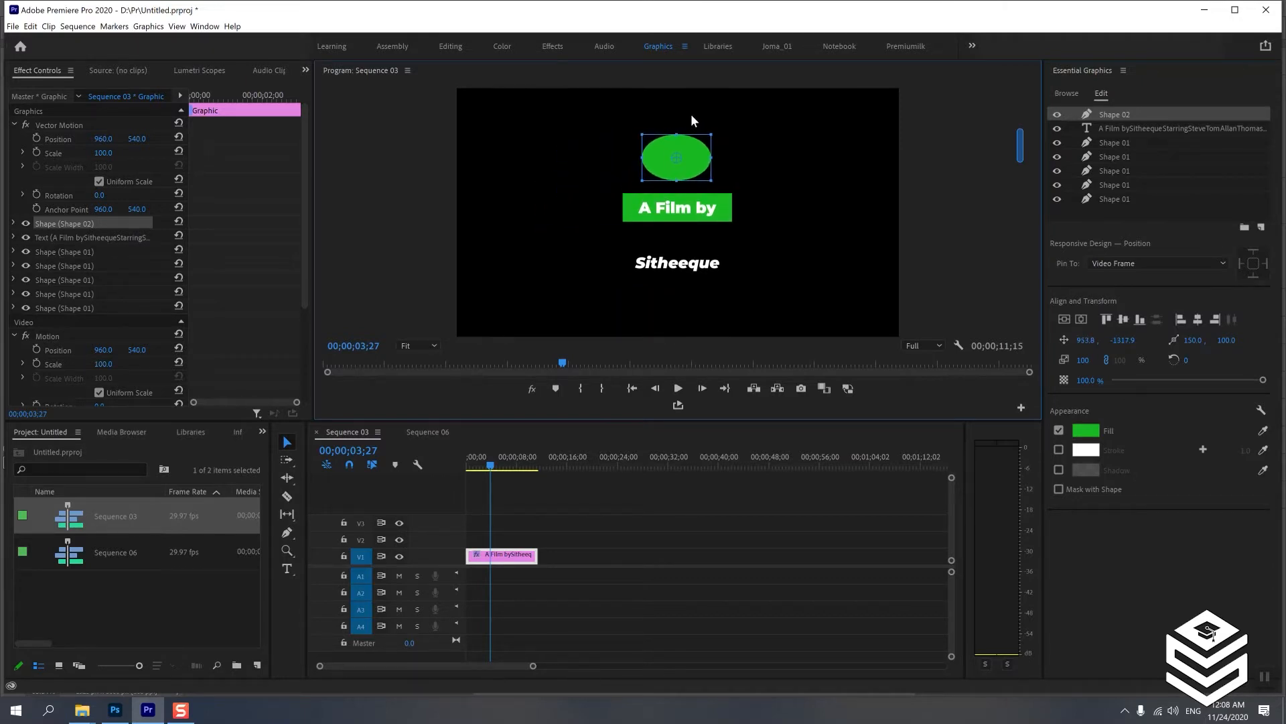
- Change the ellipse's fill color to dark red
{"action": "left_click", "coordinate": [1090, 435]}
{"action": "left_click", "coordinate": [761, 355]}
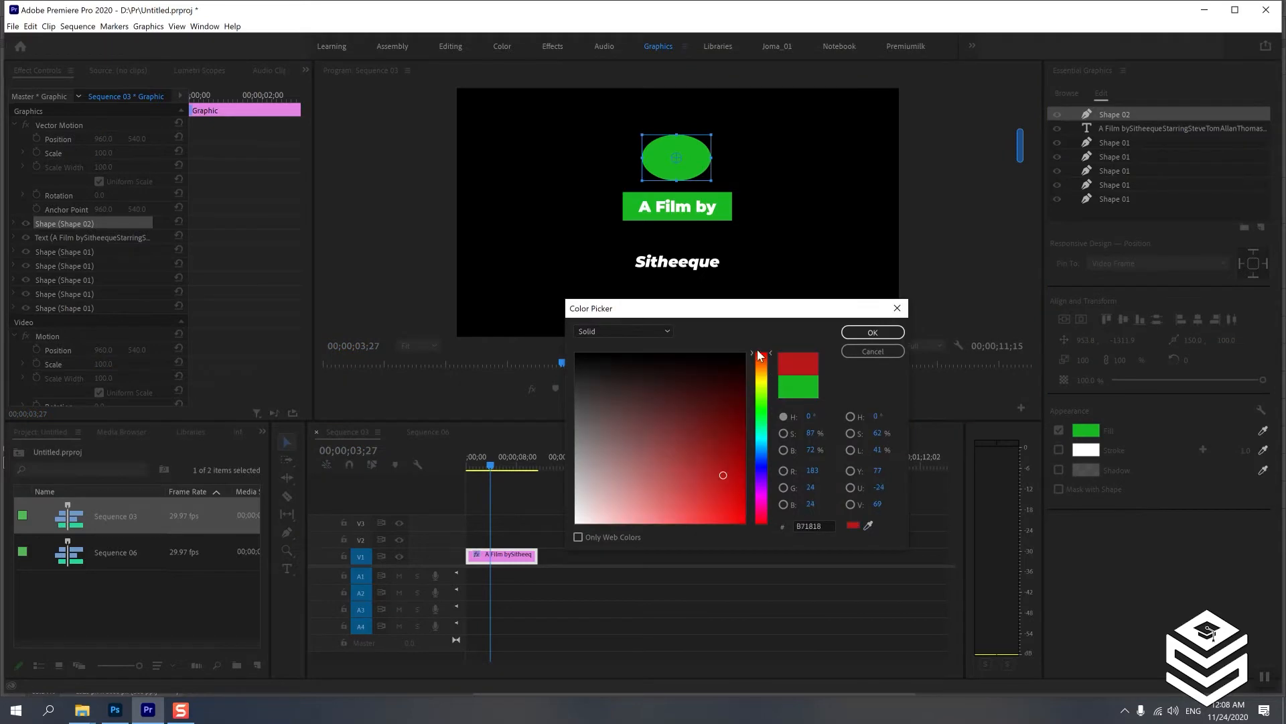
{"action": "left_click", "coordinate": [724, 467]}
{"action": "left_click", "coordinate": [882, 333]}
{"action": "left_click", "coordinate": [782, 236]}
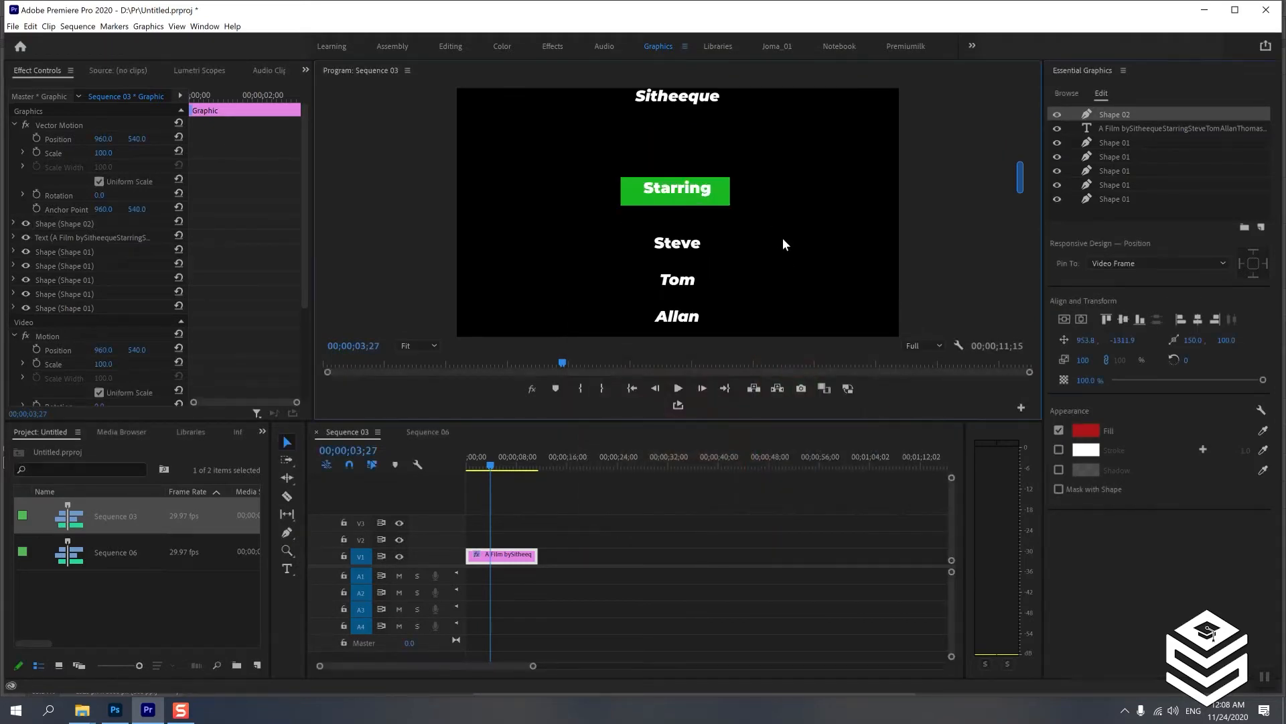
- Play the rolling credits from the start twice to review the shapes, stopping at 00;00;03;13
{"action": "left_click_drag", "start_coordinate": [1015, 179], "coordinate": [1025, 107]}
{"action": "left_click", "coordinate": [442, 478]}
{"action": "key", "text": "Home"}
{"action": "key", "text": "space"}
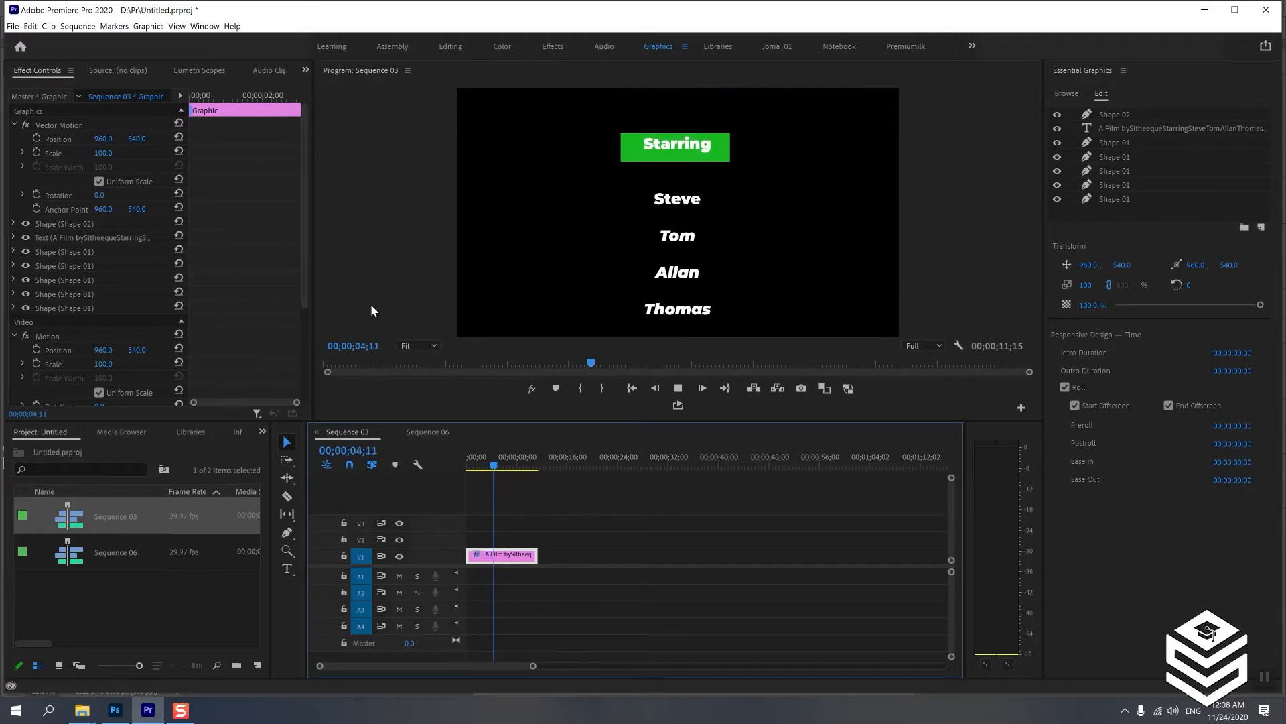
{"action": "key", "text": "space"}
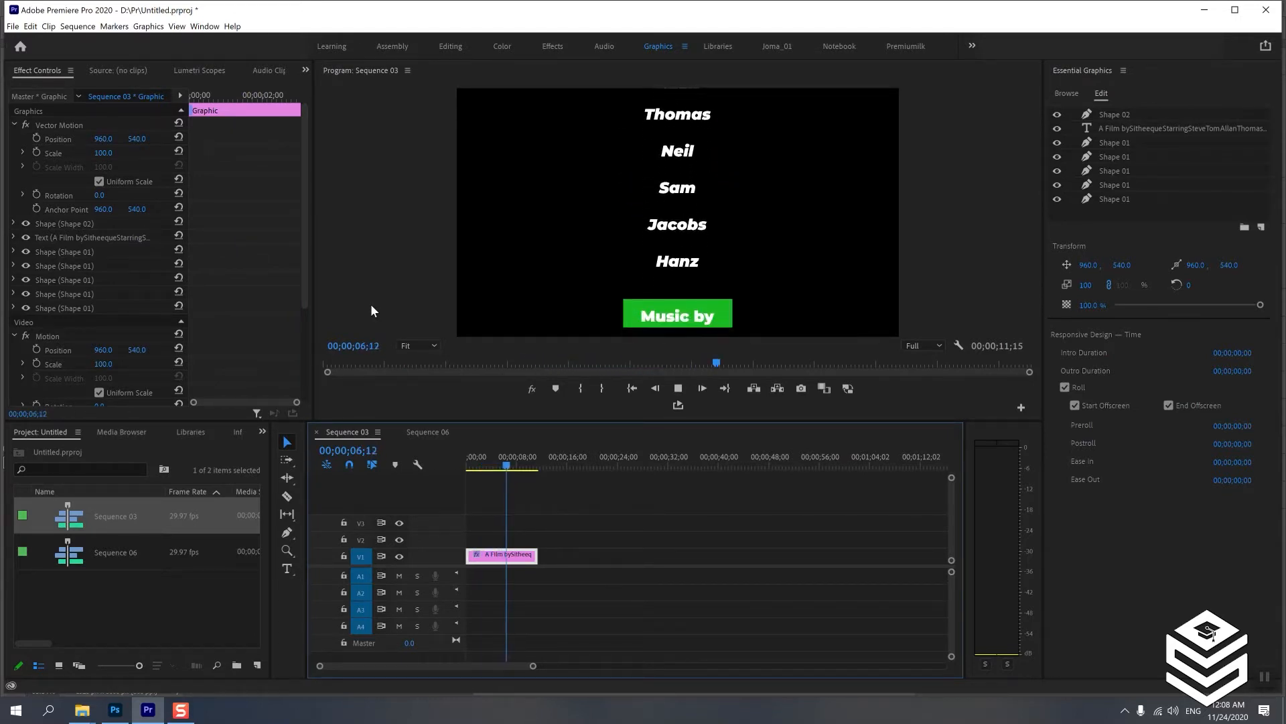
{"action": "left_click_drag", "start_coordinate": [505, 468], "coordinate": [459, 469]}
{"action": "key", "text": "space"}
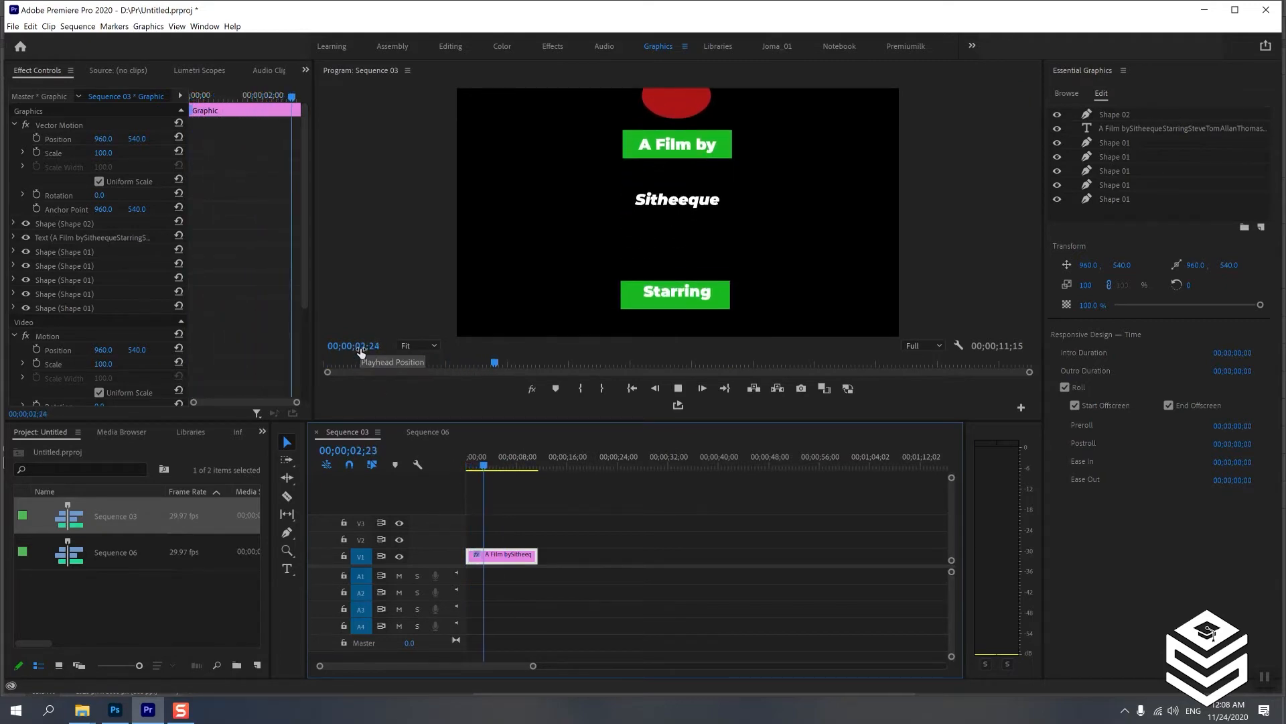
{"action": "key", "text": "space"}
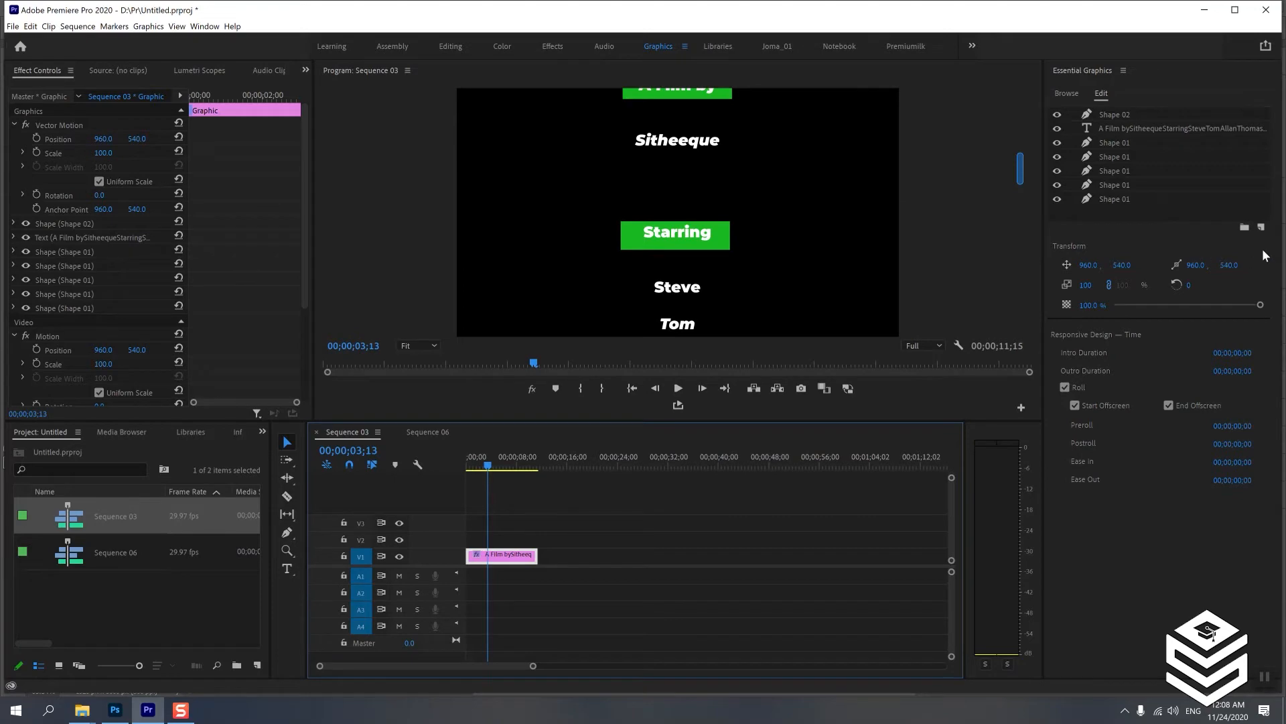
- Add the balloon image 29.png from the Desktop's WaterColor folder as a new layer in the credits graphic
{"action": "left_click", "coordinate": [1264, 228]}
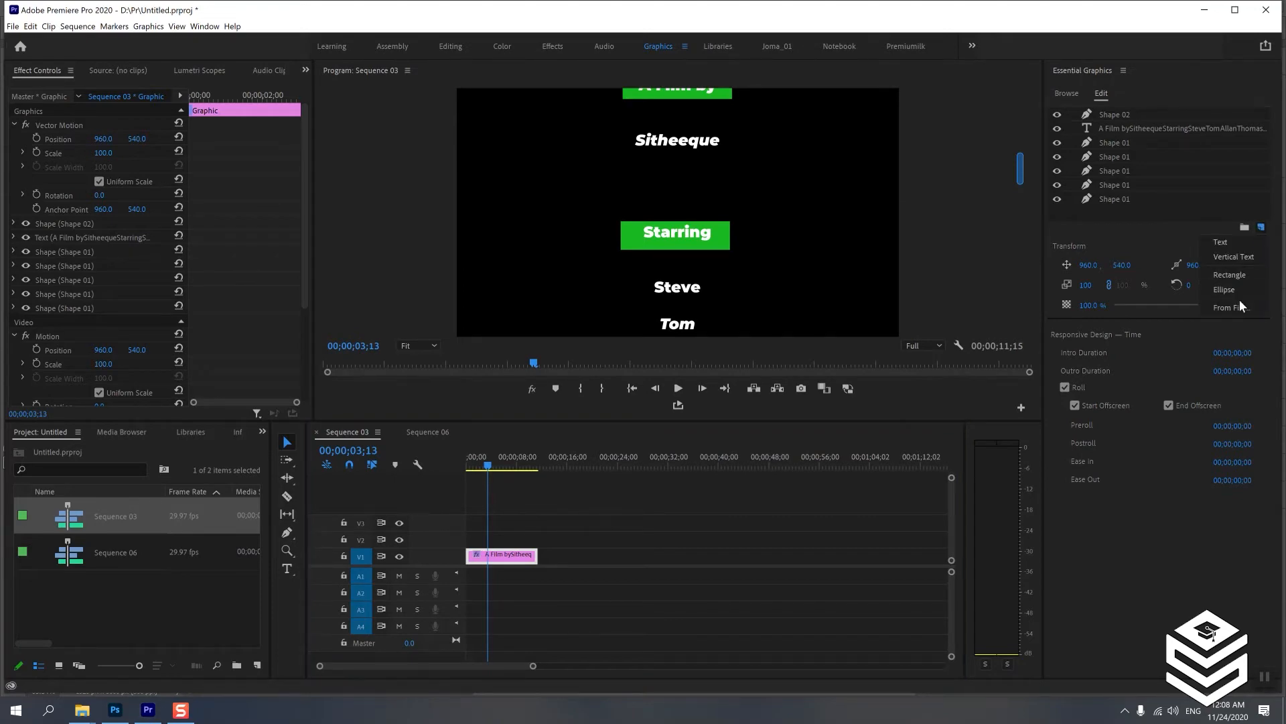
{"action": "left_click", "coordinate": [1233, 307]}
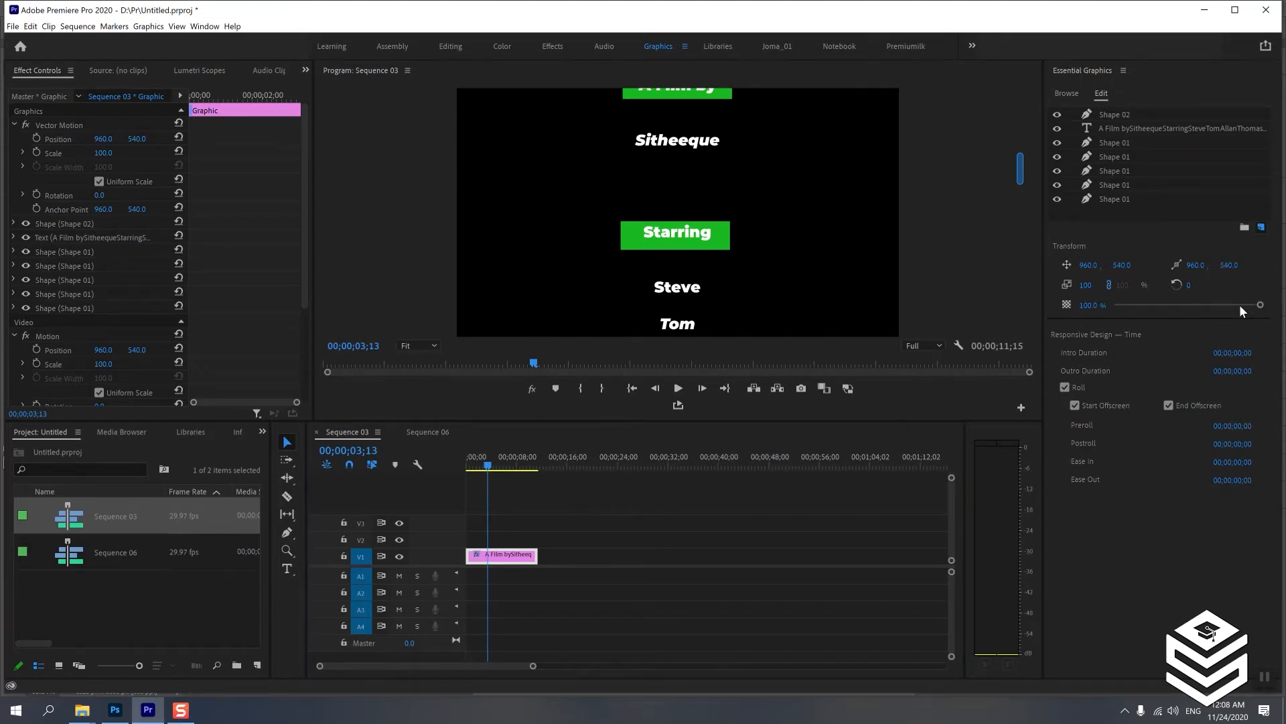
{"action": "double_click", "coordinate": [151, 127]}
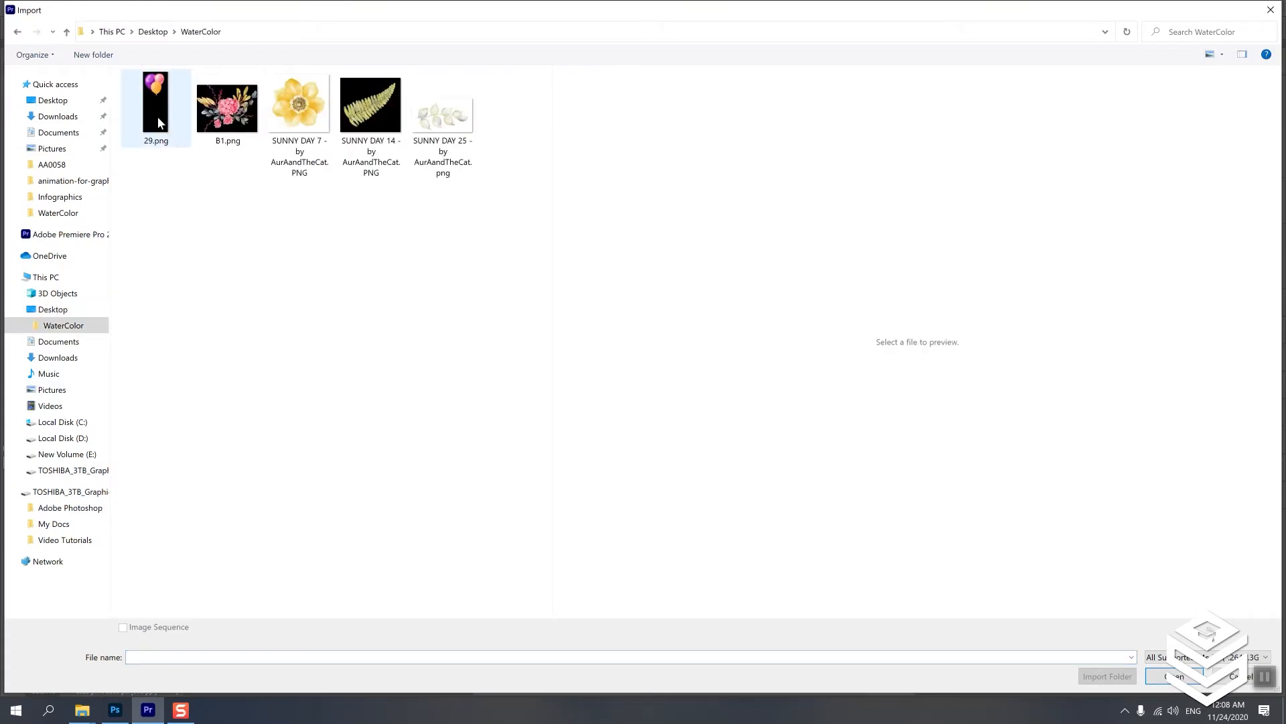
{"action": "left_click", "coordinate": [150, 103]}
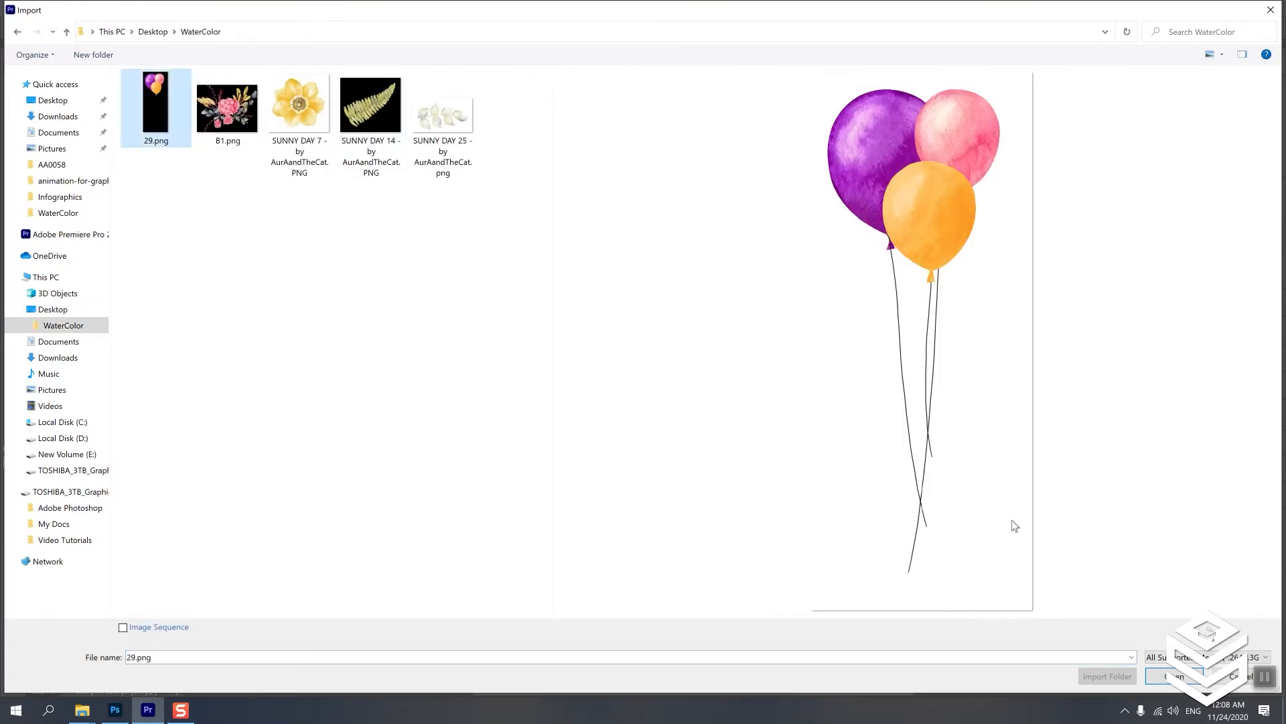
{"action": "left_click", "coordinate": [1173, 676]}
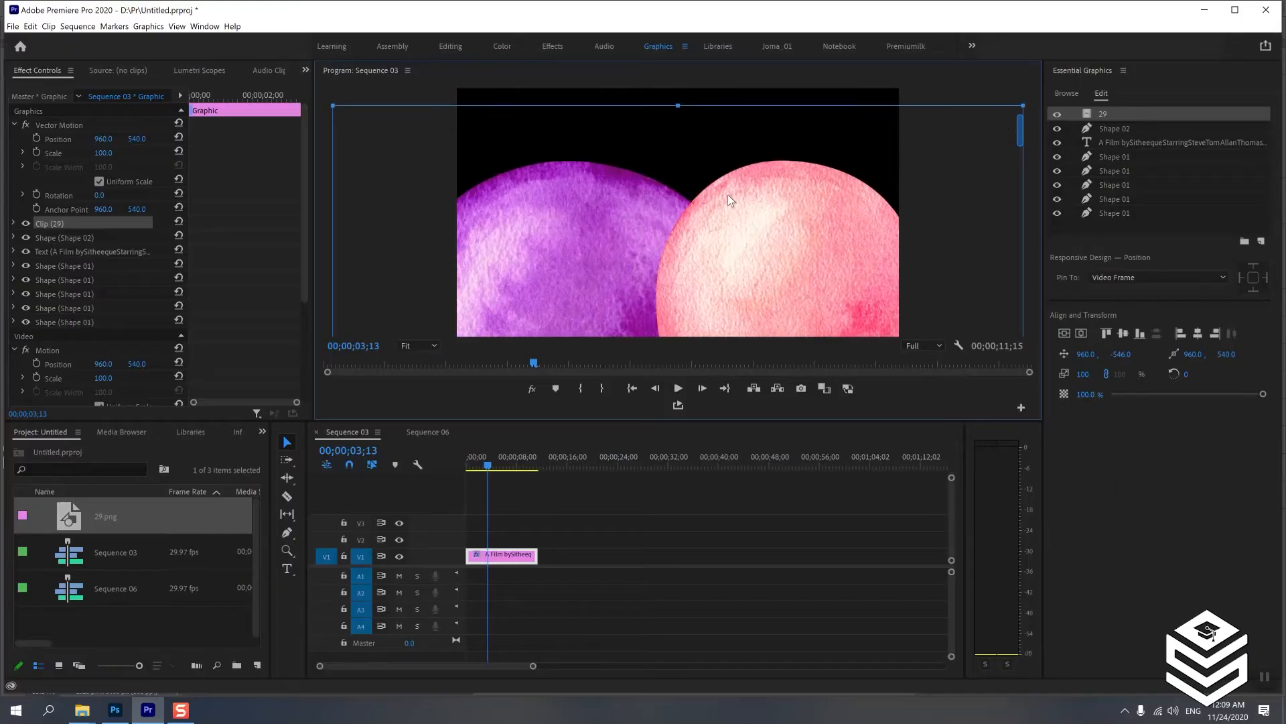
- Scale the balloon image down to about 22% and place it beside "A Film by" on the left, near 343.3, -578.0
{"action": "left_click_drag", "start_coordinate": [333, 105], "coordinate": [705, 233]}
{"action": "left_click_drag", "start_coordinate": [587, 210], "coordinate": [605, 228]}
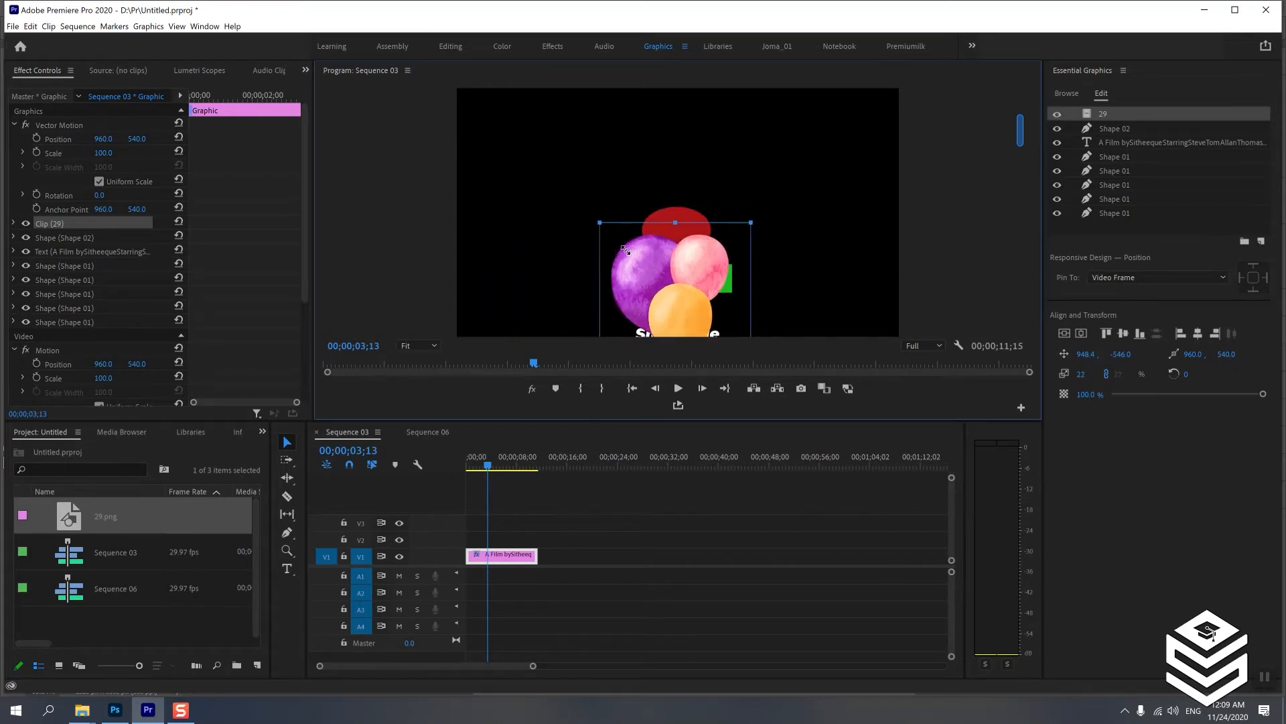
{"action": "left_click_drag", "start_coordinate": [683, 288], "coordinate": [552, 280]}
{"action": "mouse_move", "coordinate": [1023, 142]}
{"action": "left_mouse_down"}
{"action": "mouse_move", "coordinate": [1020, 167]}
{"action": "mouse_move", "coordinate": [1019, 144]}
{"action": "mouse_move", "coordinate": [1019, 154]}
{"action": "left_mouse_up"}
- Preview the credits from the start and duplicate the balloon image to the other side of the text, at about 1576.7, -563.5
{"action": "left_click_drag", "start_coordinate": [492, 465], "coordinate": [419, 481]}
{"action": "key", "text": "space"}
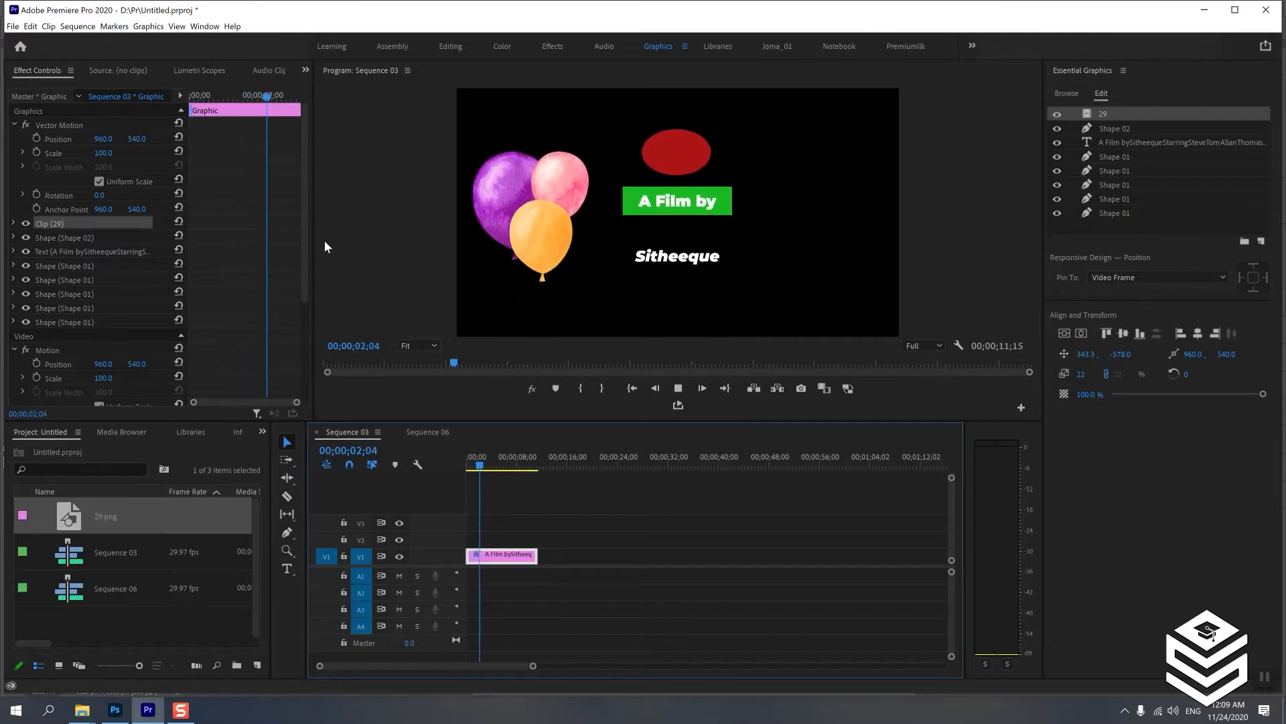
{"action": "left_click_drag", "start_coordinate": [540, 167], "coordinate": [540, 165]}
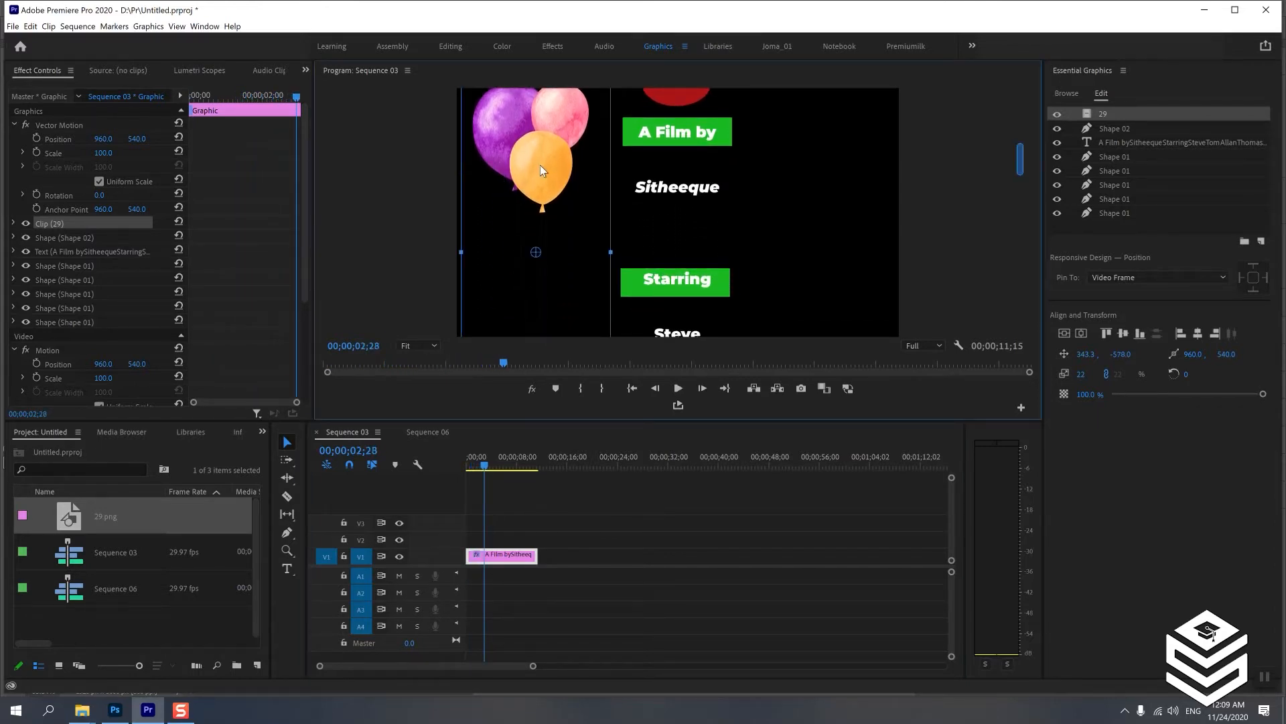
{"action": "left_click_drag", "start_coordinate": [540, 165], "coordinate": [834, 172], "text": "alt"}
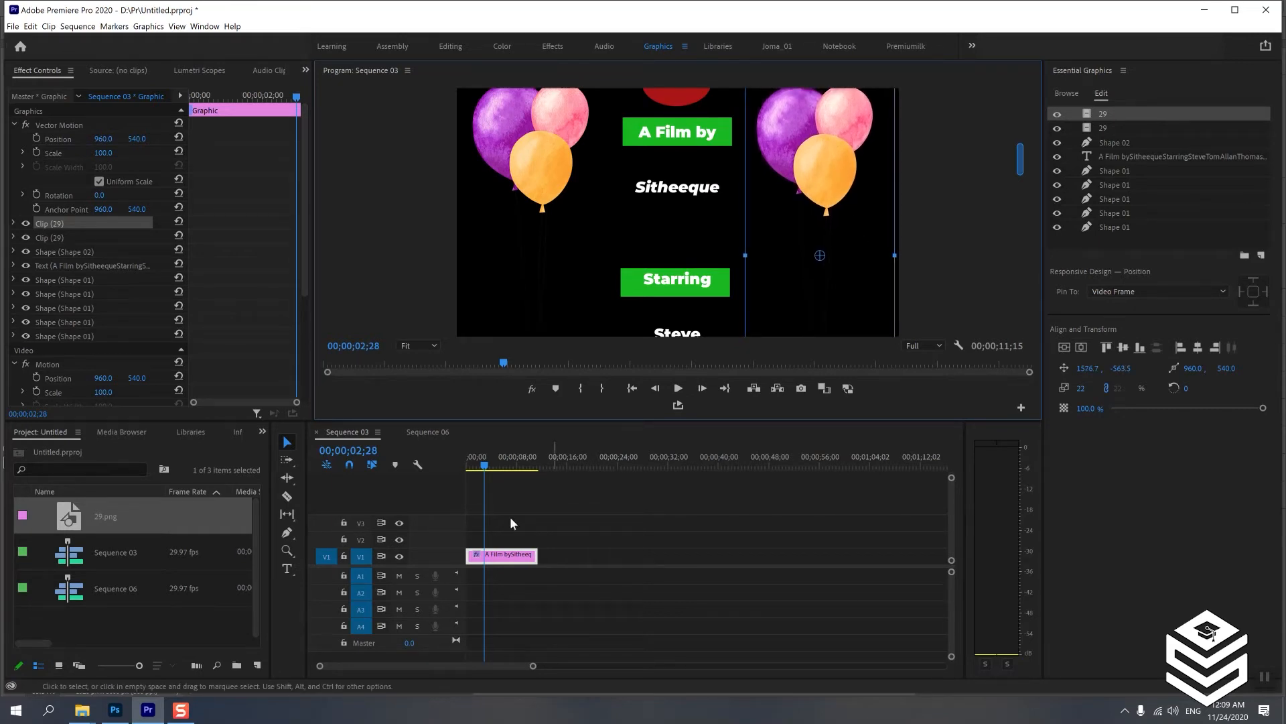
- Play the rolling credits from the start to review both balloon images, stopping at 00;00;08;26
{"action": "left_click_drag", "start_coordinate": [483, 464], "coordinate": [410, 480]}
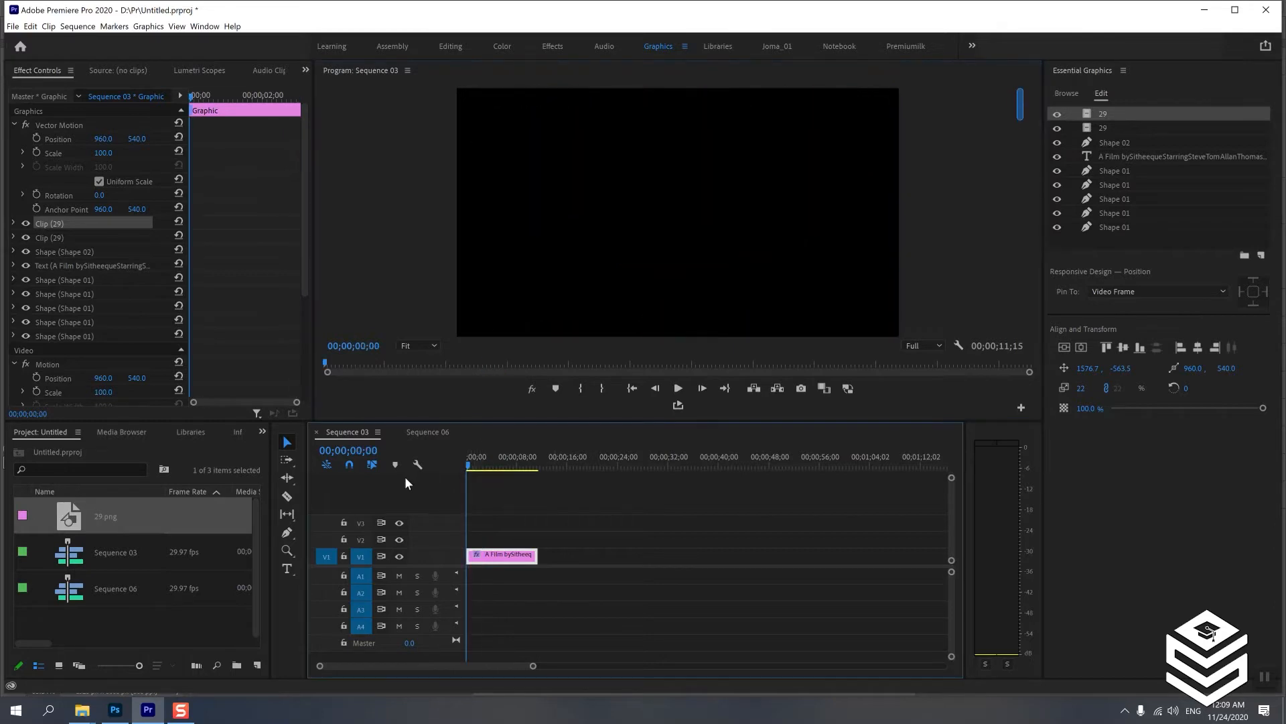
{"action": "key", "text": "space"}
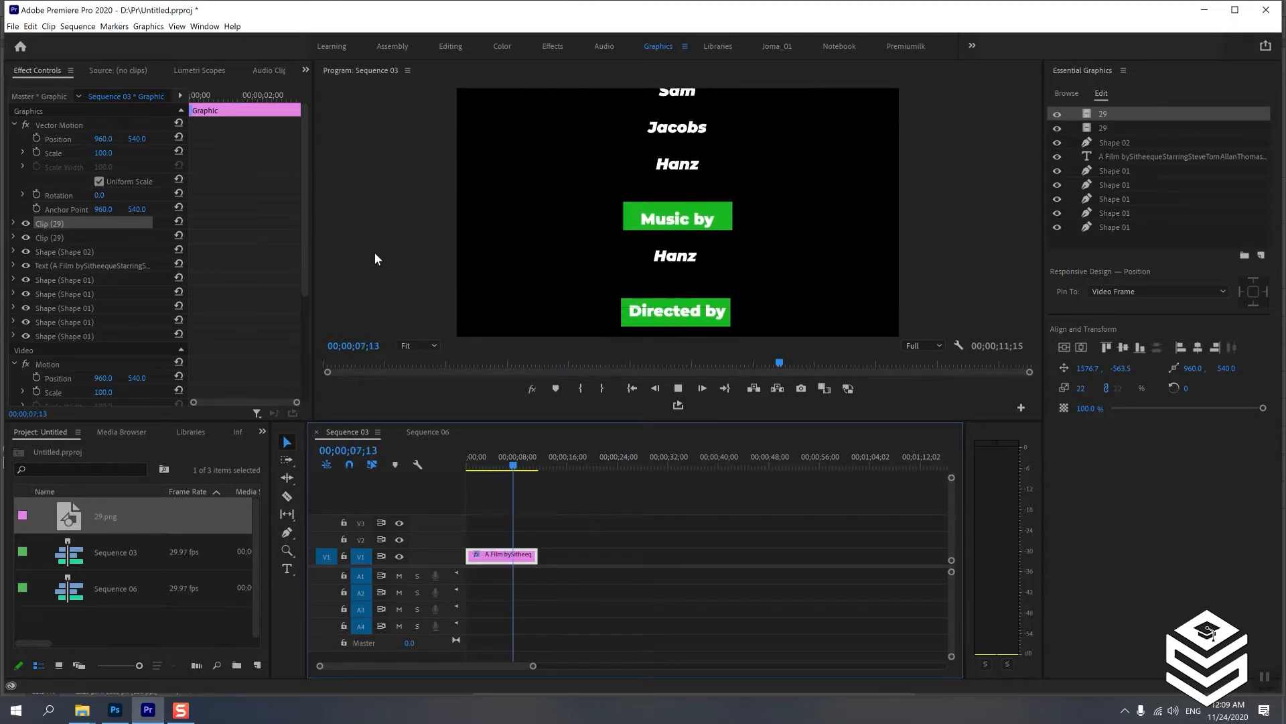
{"action": "key", "text": "space"}
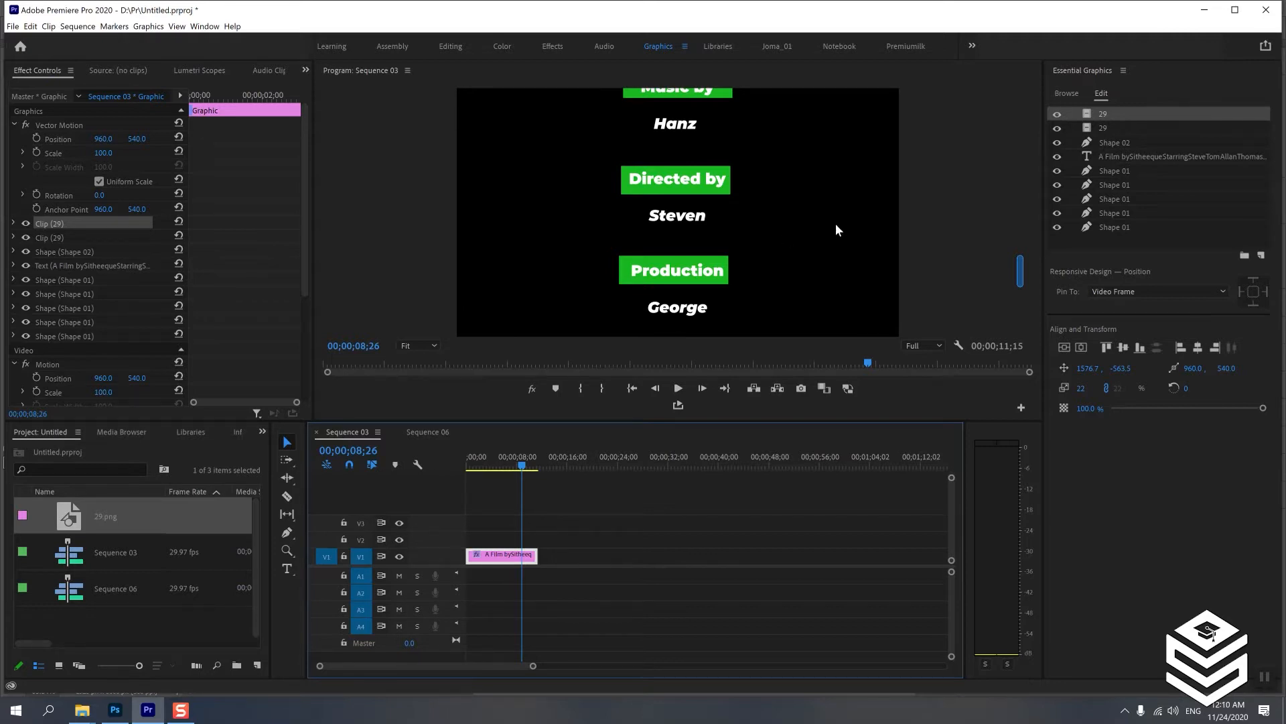
- Nudge the credits text layer slightly to about 955.0, -1070.5
{"action": "left_click_drag", "start_coordinate": [1015, 270], "coordinate": [1031, 207]}
{"action": "left_click", "coordinate": [685, 171]}
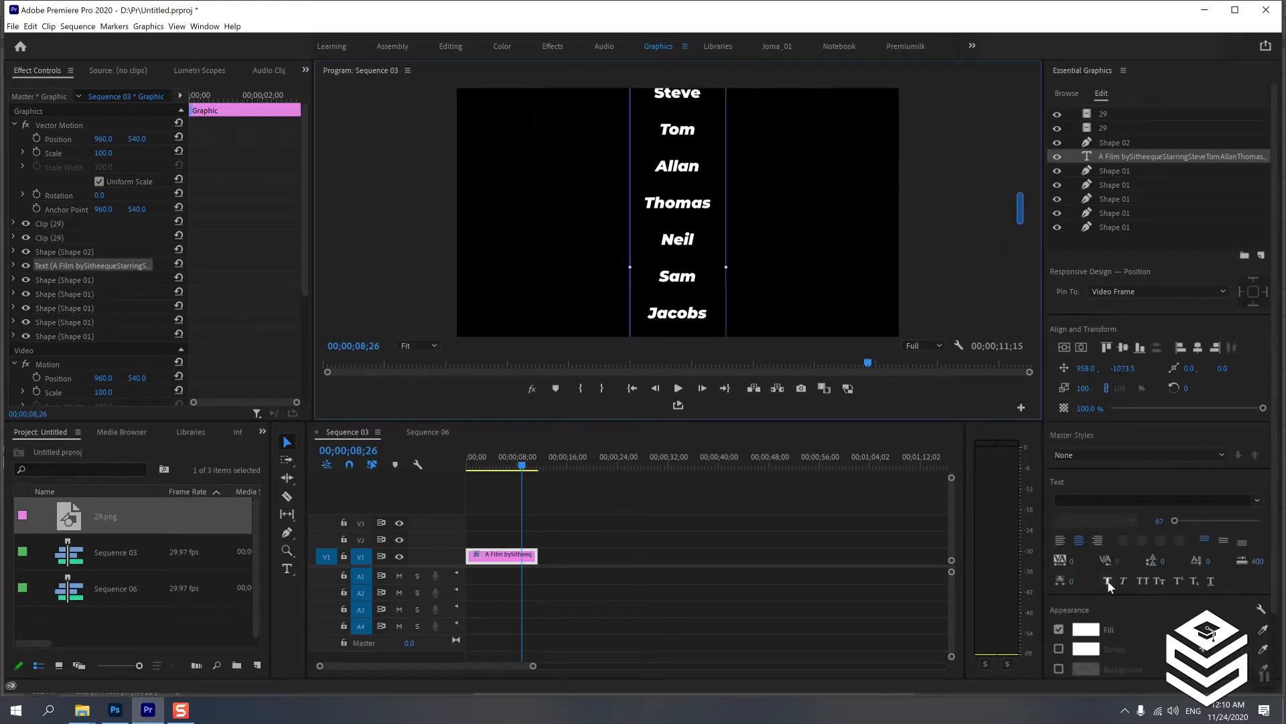
{"action": "left_click_drag", "start_coordinate": [1017, 213], "coordinate": [1017, 150]}
{"action": "left_click", "coordinate": [673, 189]}
{"action": "left_click", "coordinate": [677, 259]}
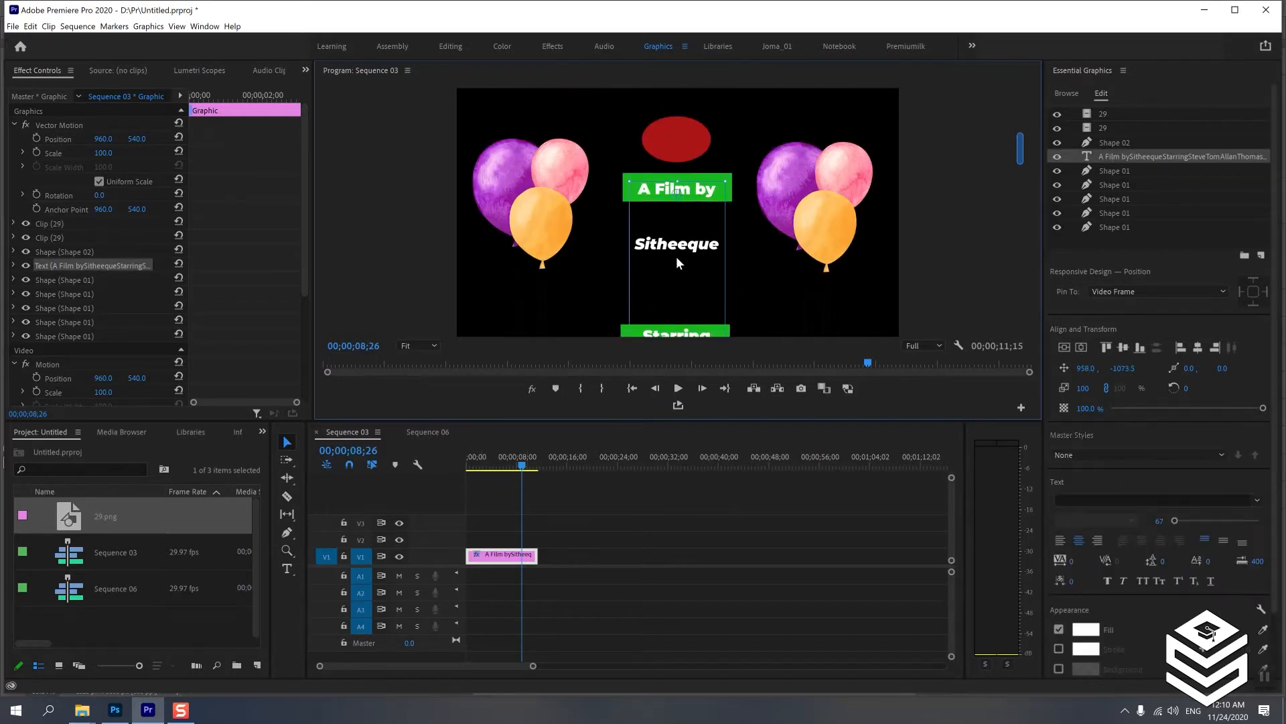
{"action": "left_click_drag", "start_coordinate": [654, 191], "coordinate": [654, 192]}
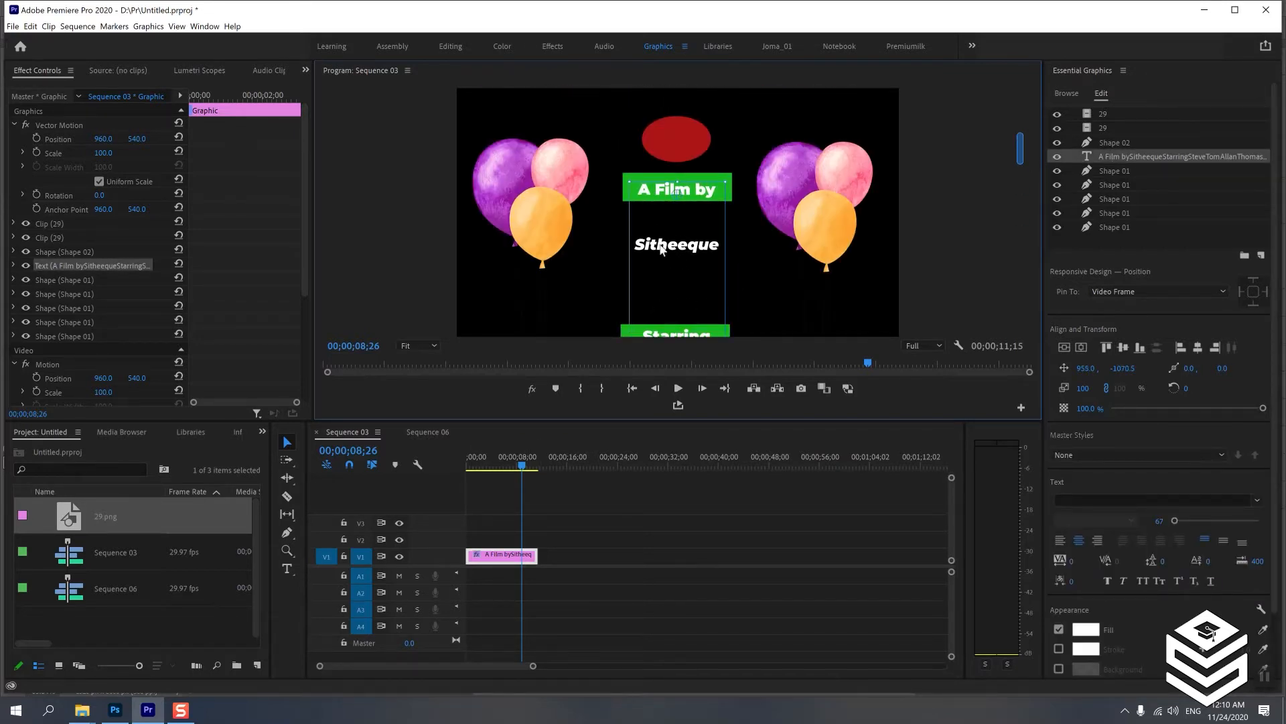
- Change the fill color of only the name below "A Film by" to dark blue
{"action": "double_click", "coordinate": [669, 243]}
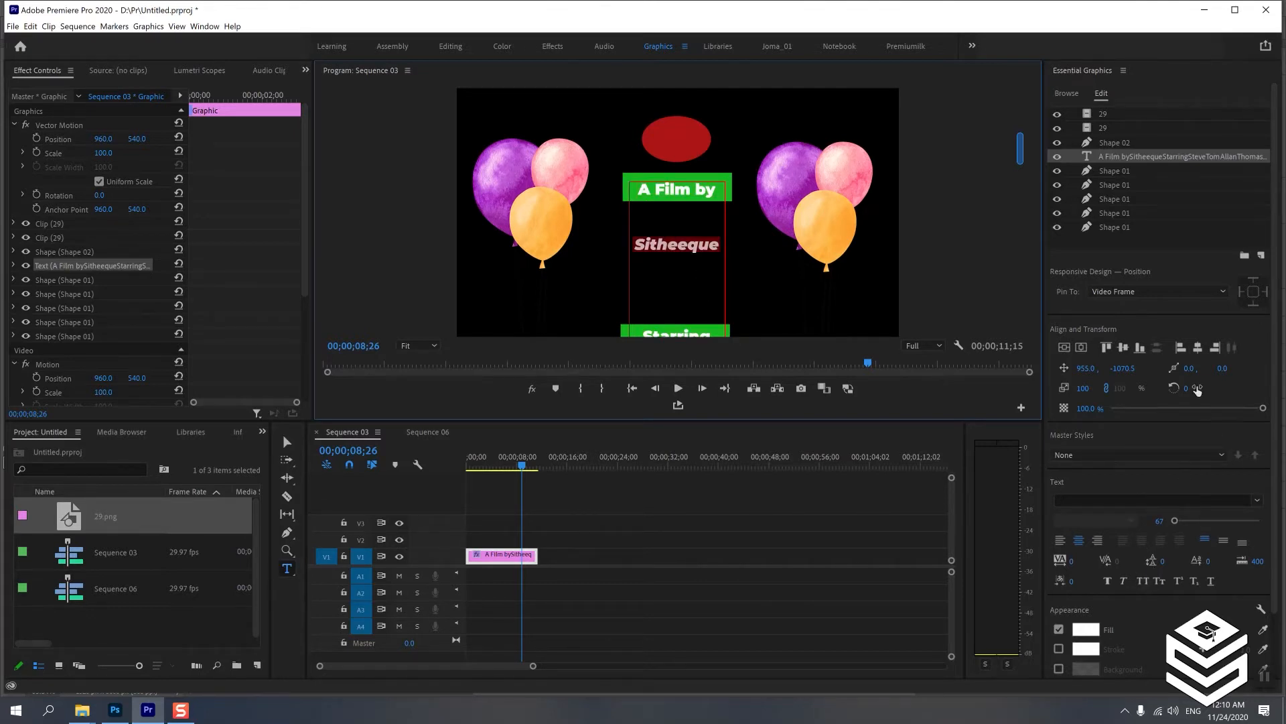
{"action": "scroll", "coordinate": [1154, 543], "scroll_direction": "down", "scroll_amount": 2}
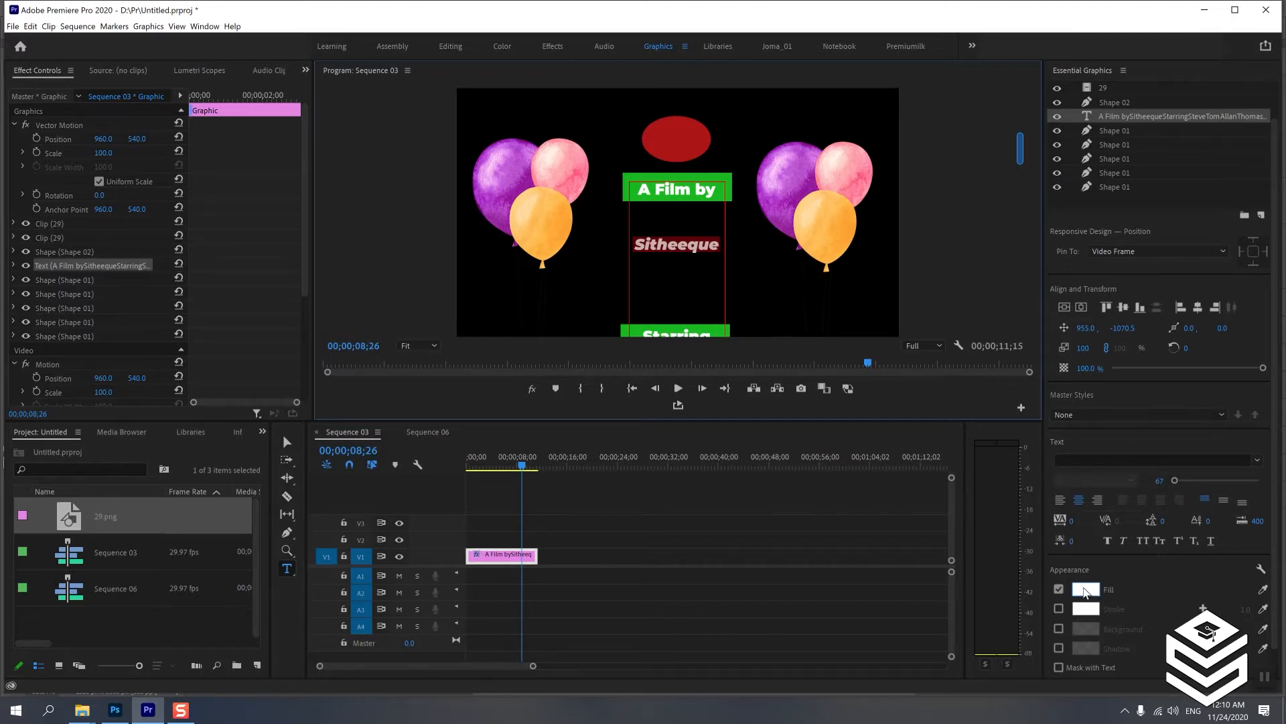
{"action": "left_click", "coordinate": [1086, 590]}
{"action": "left_click", "coordinate": [199, 153]}
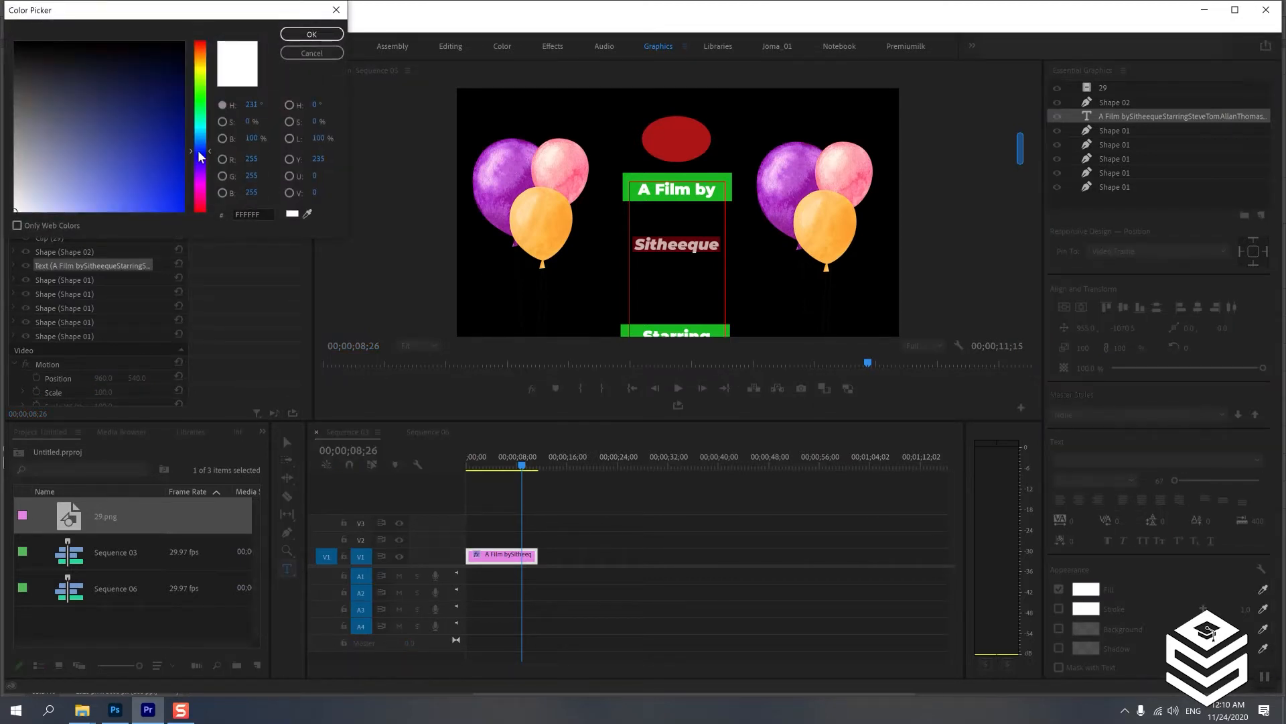
{"action": "left_click", "coordinate": [159, 98]}
{"action": "left_click", "coordinate": [312, 34]}
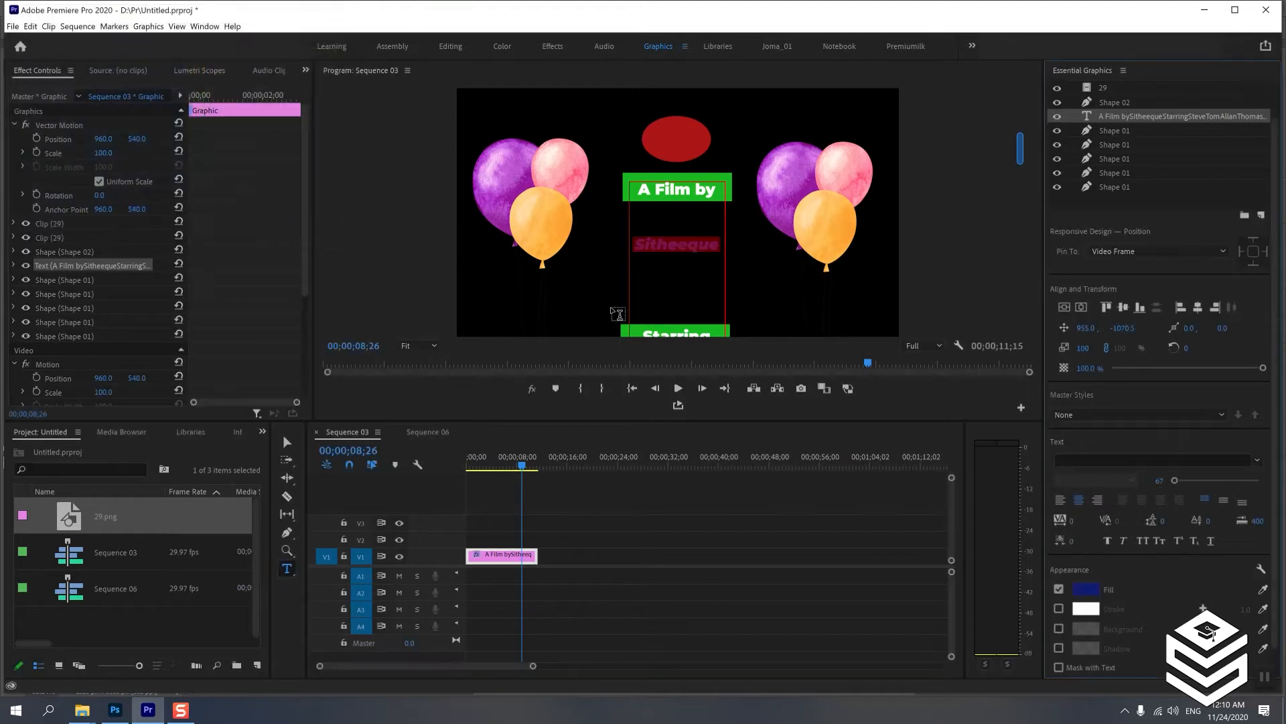
{"action": "left_click", "coordinate": [692, 249]}
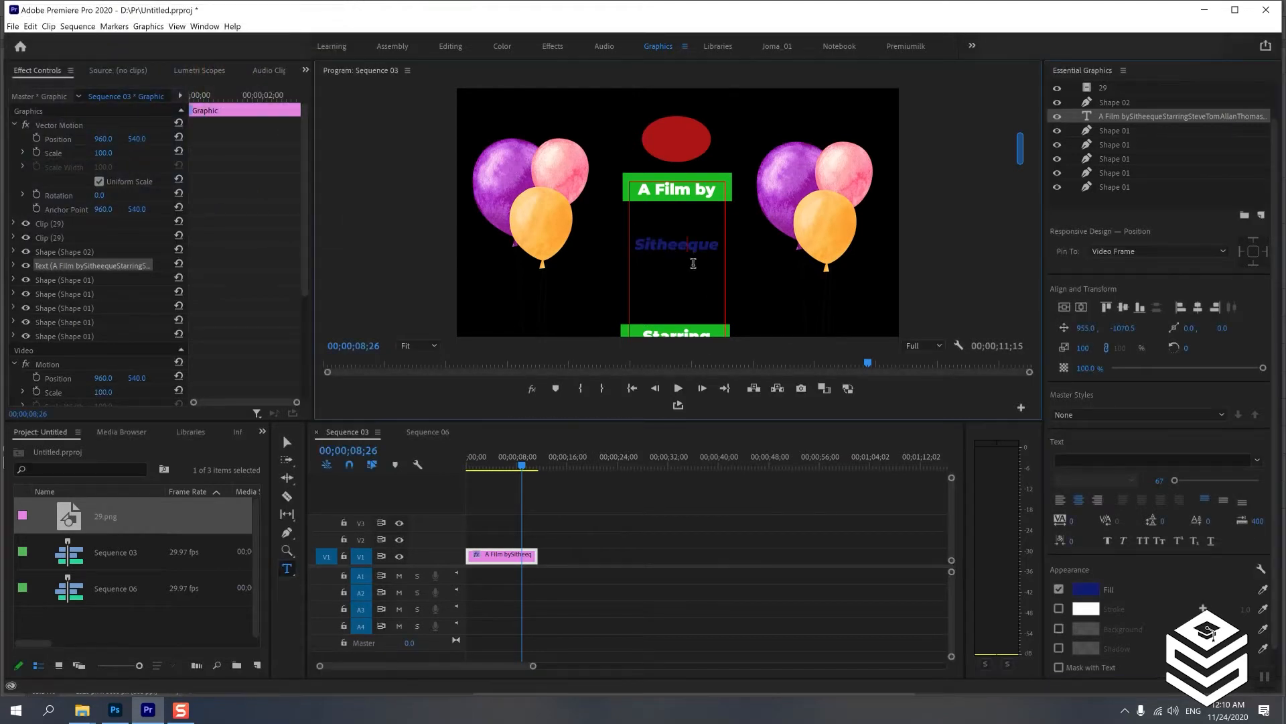
- Play the credits from the start to review the recolored name
{"action": "left_click", "coordinate": [525, 464]}
{"action": "left_click_drag", "start_coordinate": [525, 464], "coordinate": [422, 494]}
{"action": "key", "text": "space"}
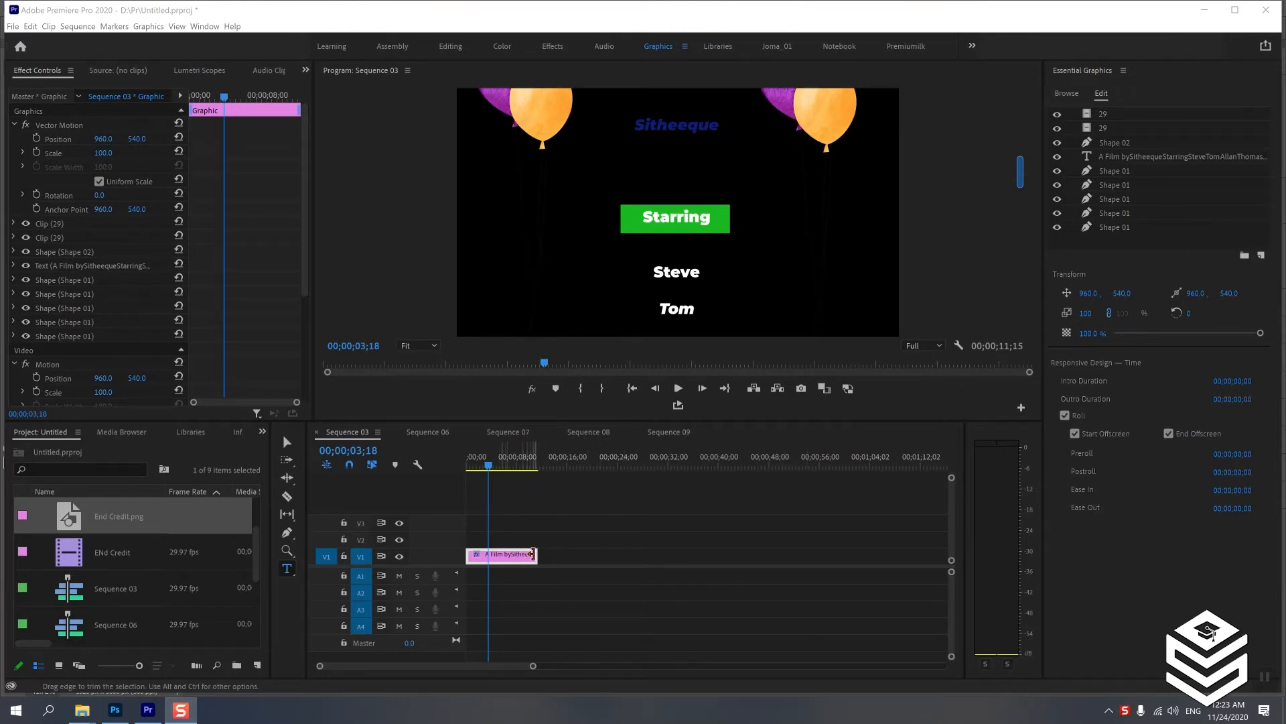
- Extend the credits clip to a duration of about 00;00;17;10 and play it from the start to check the roll speed
{"action": "left_click_drag", "start_coordinate": [534, 555], "coordinate": [575, 554]}
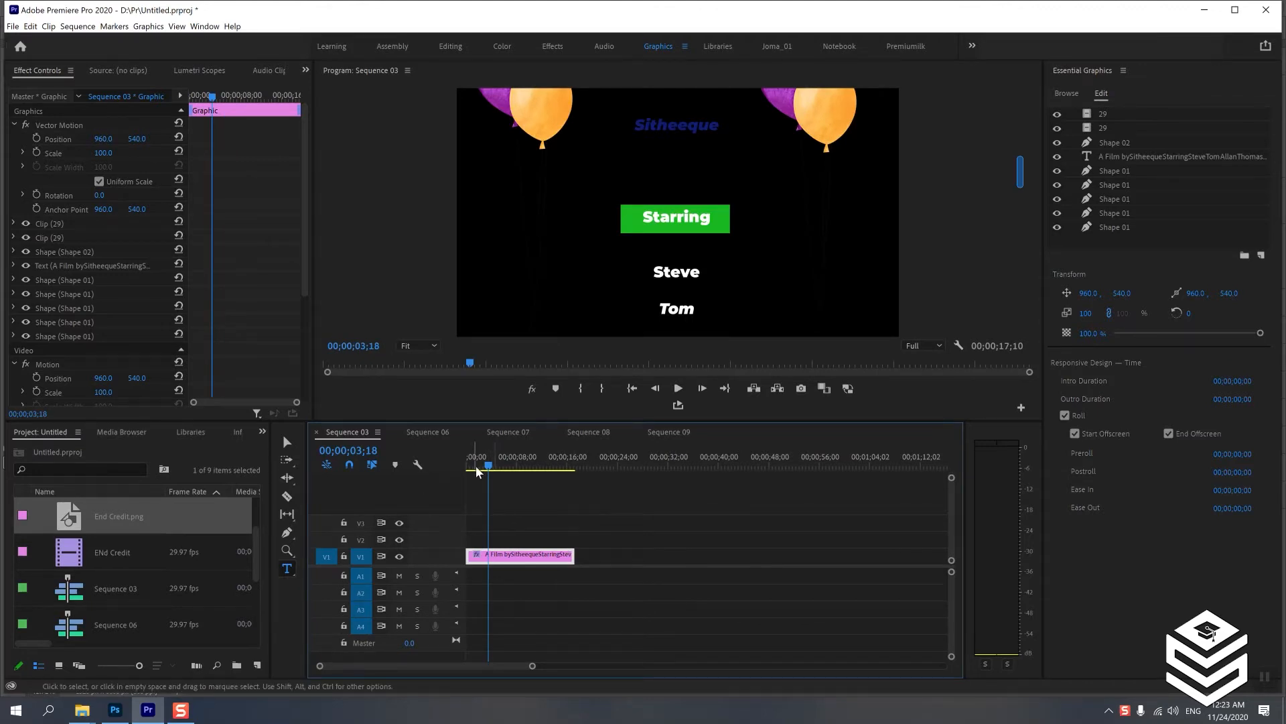
{"action": "left_click_drag", "start_coordinate": [487, 468], "coordinate": [432, 480]}
{"action": "key", "text": "space"}
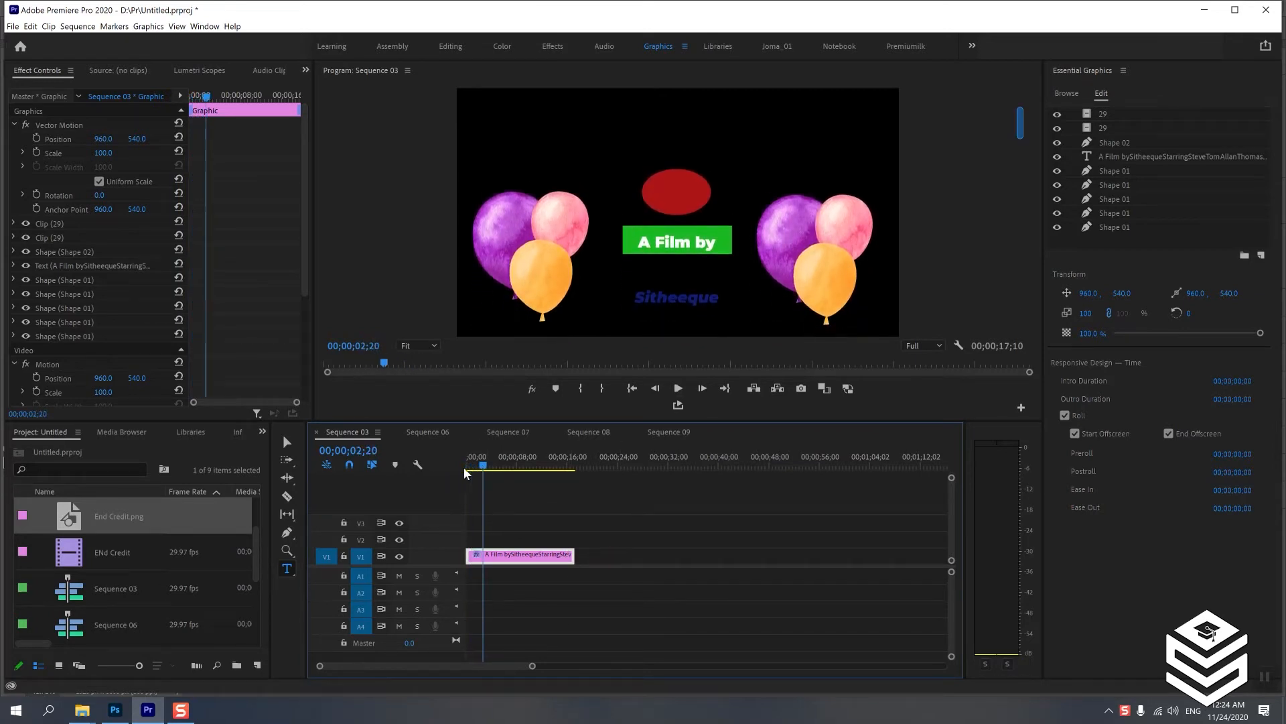
{"action": "left_click_drag", "start_coordinate": [463, 466], "coordinate": [445, 468]}
{"action": "key", "text": "space"}
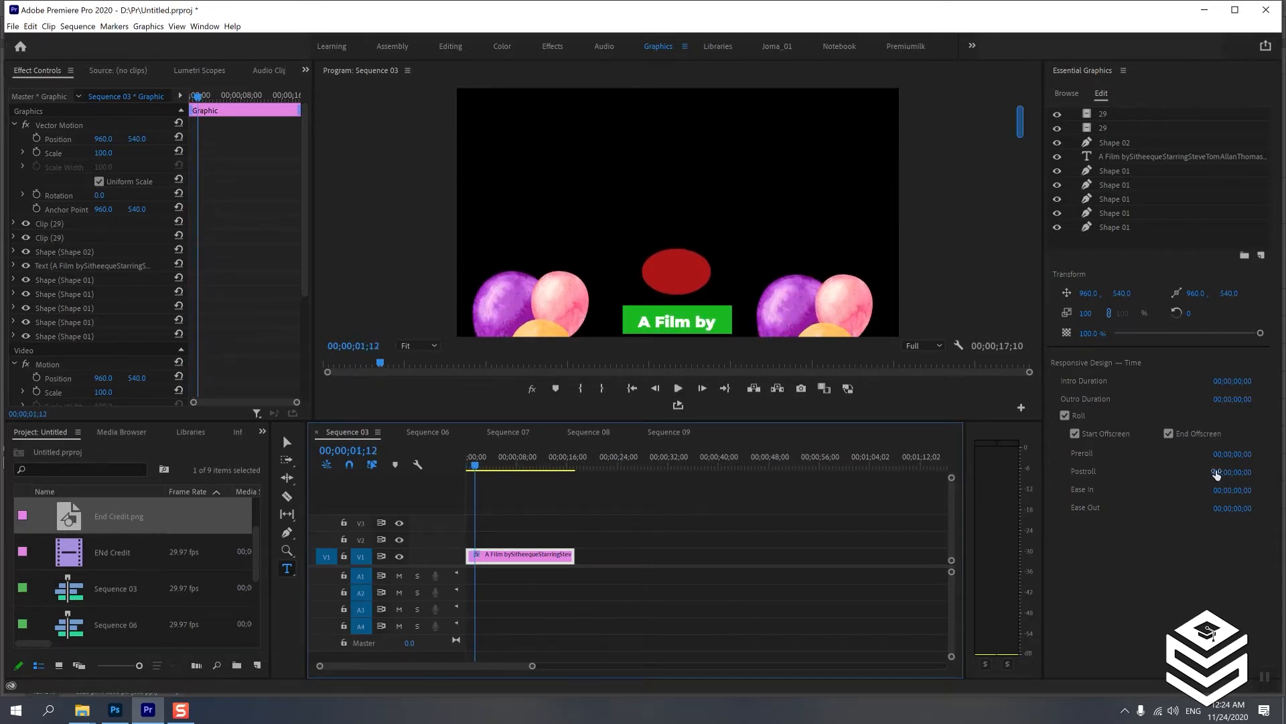
- Set the roll's Preroll to 00;00;05;00 and play the credits from the start to check the delay
{"action": "left_click", "coordinate": [1240, 455]}
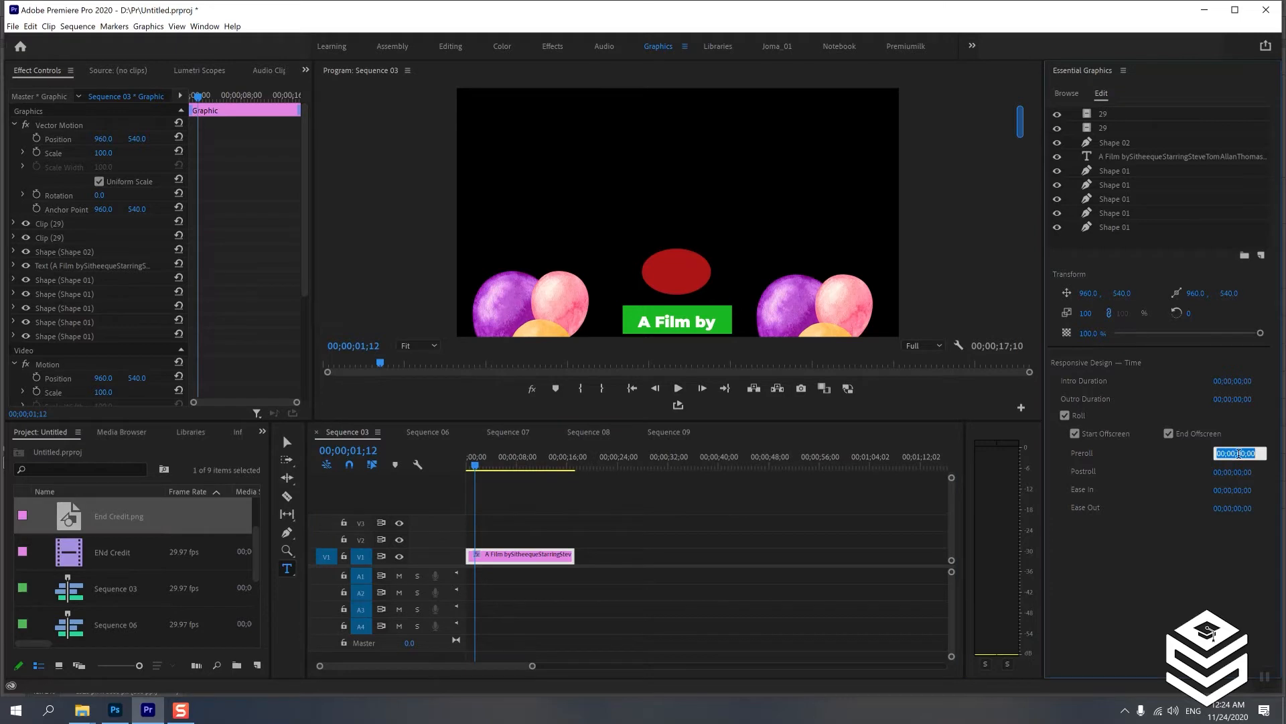
{"action": "left_click", "coordinate": [1243, 453]}
{"action": "left_click", "coordinate": [1156, 566]}
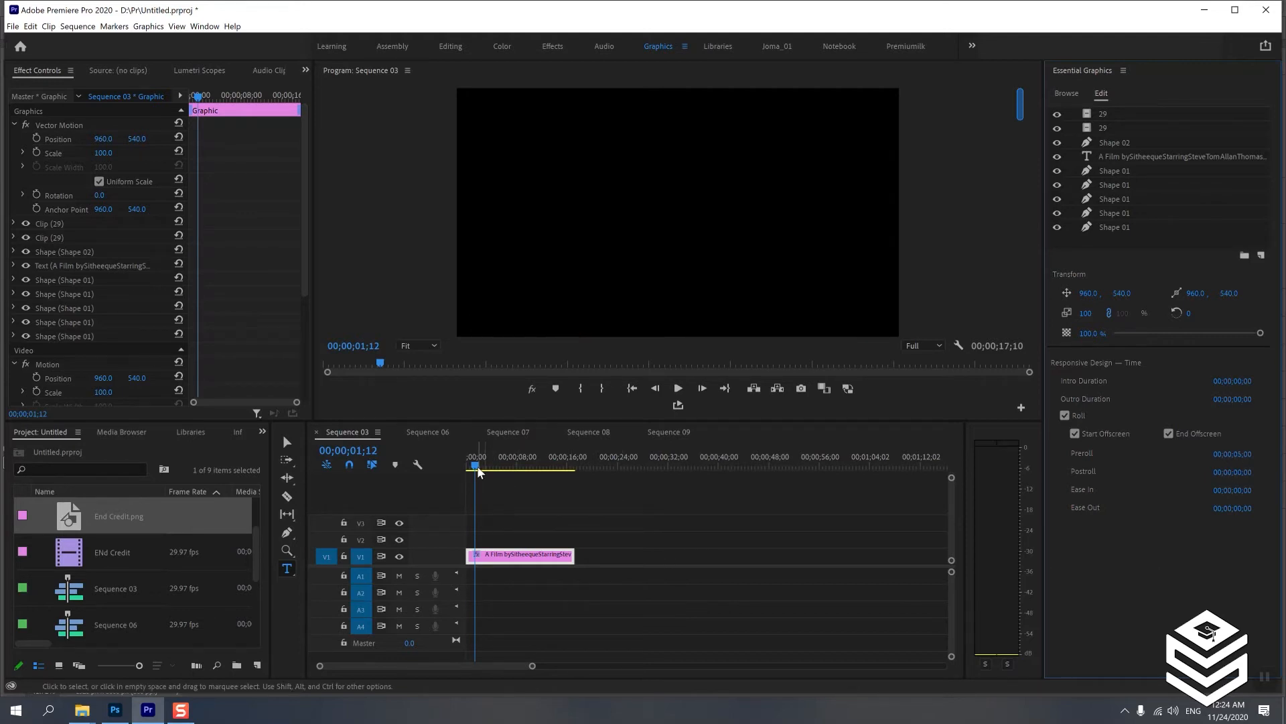
{"action": "left_click_drag", "start_coordinate": [477, 465], "coordinate": [445, 473]}
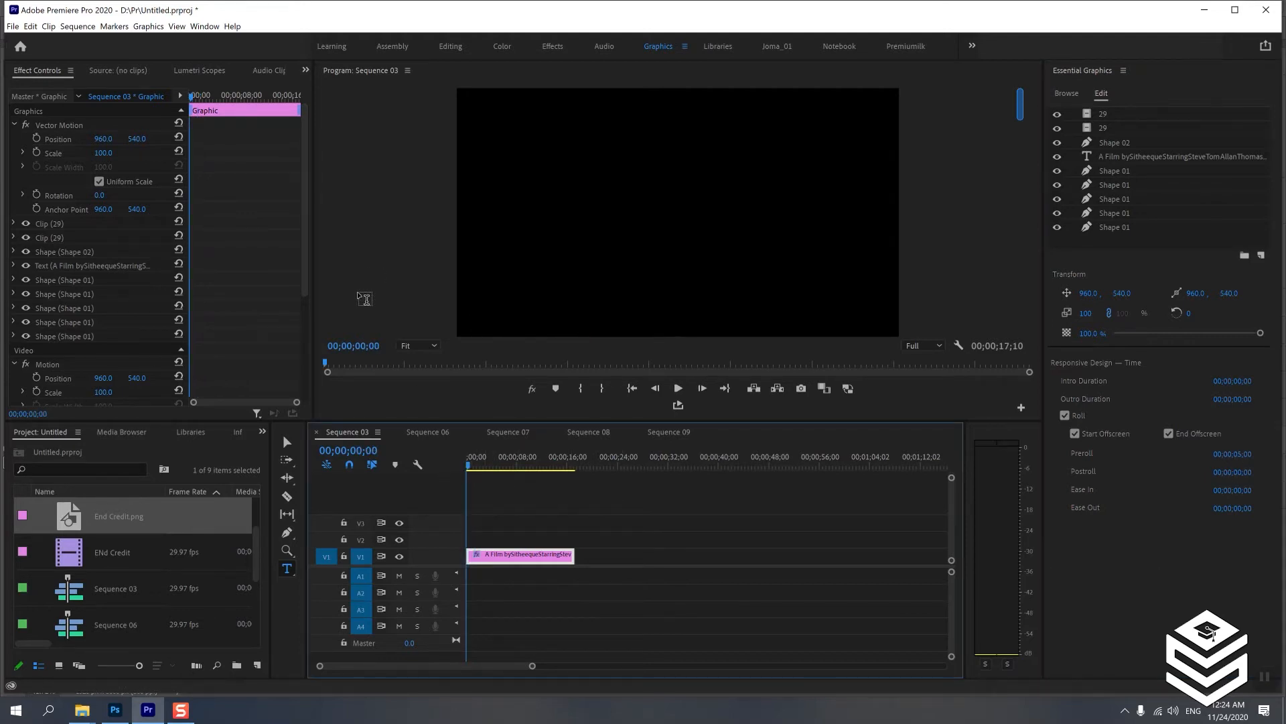
{"action": "key", "text": "space"}
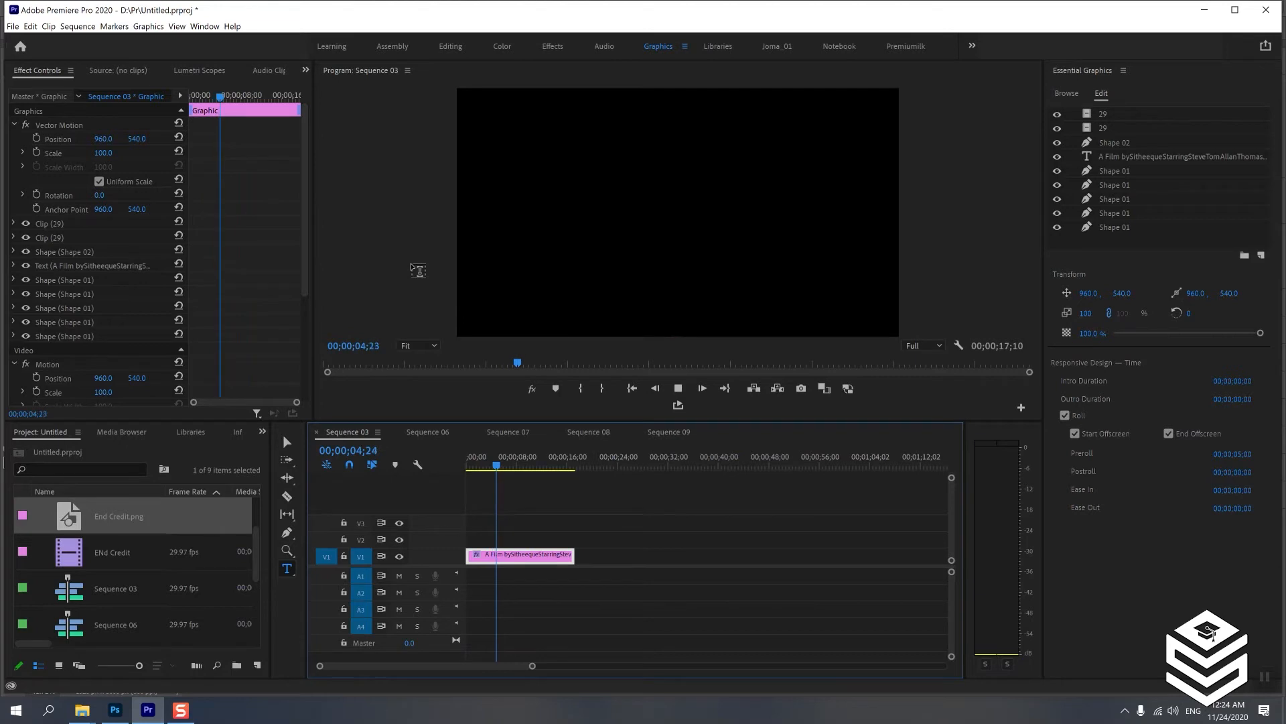
{"action": "key", "text": "space"}
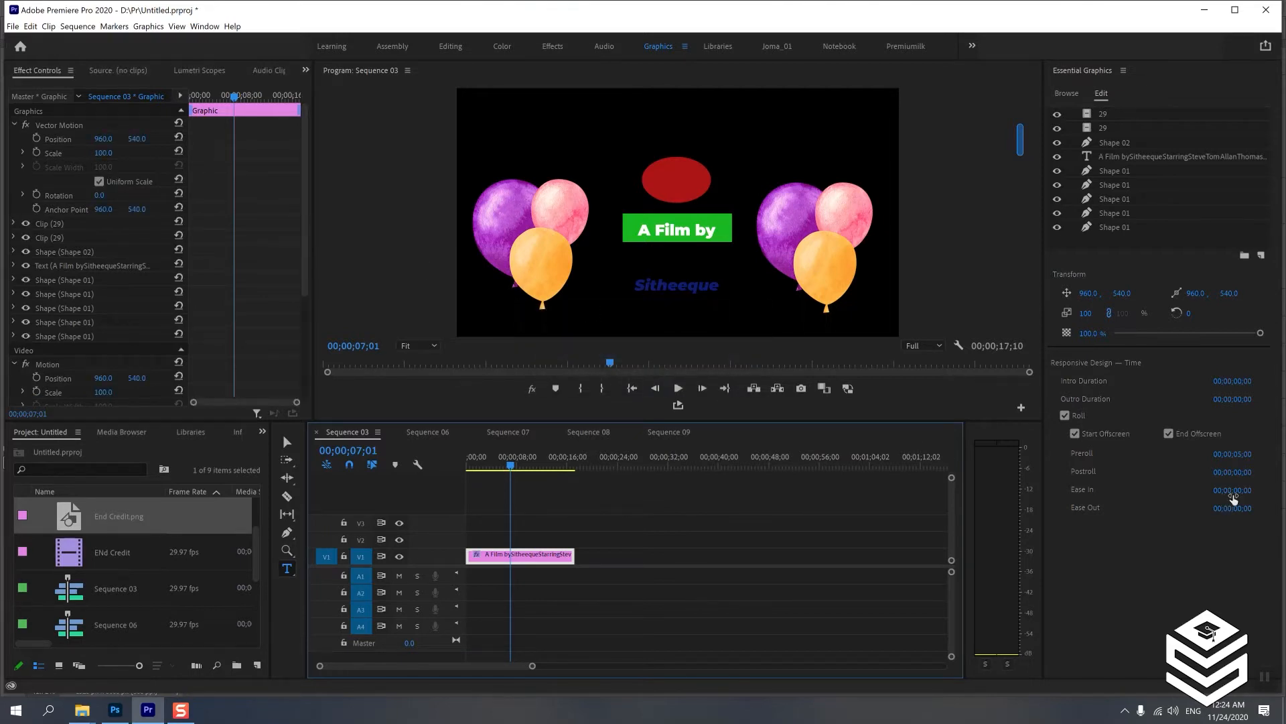
- Set the roll's Ease In to 3 seconds and play the credits from the start
{"action": "left_click", "coordinate": [1238, 491]}
{"action": "left_click", "coordinate": [1242, 490]}
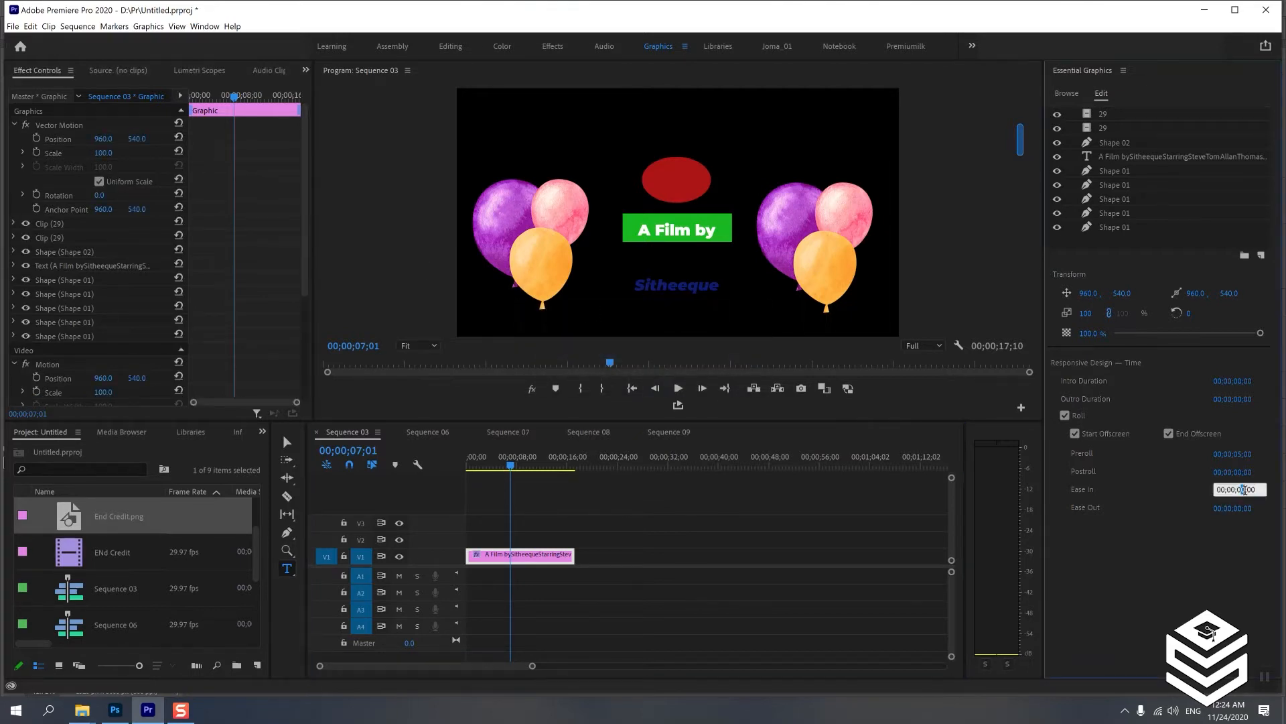
{"action": "type", "text": "3"}
{"action": "left_click", "coordinate": [1172, 610]}
{"action": "left_click_drag", "start_coordinate": [510, 465], "coordinate": [445, 480]}
{"action": "key", "text": "space"}
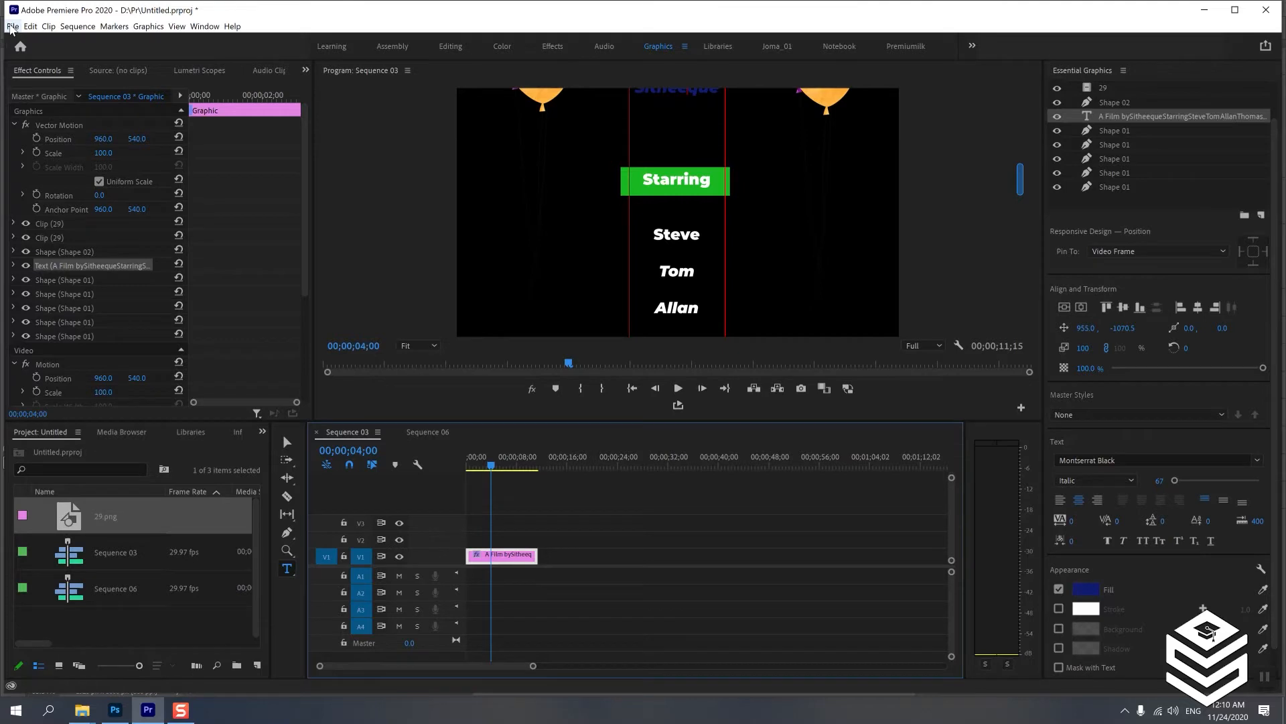
{"action": "left_click", "coordinate": [12, 27]}
{"action": "mouse_move", "coordinate": [24, 44]}
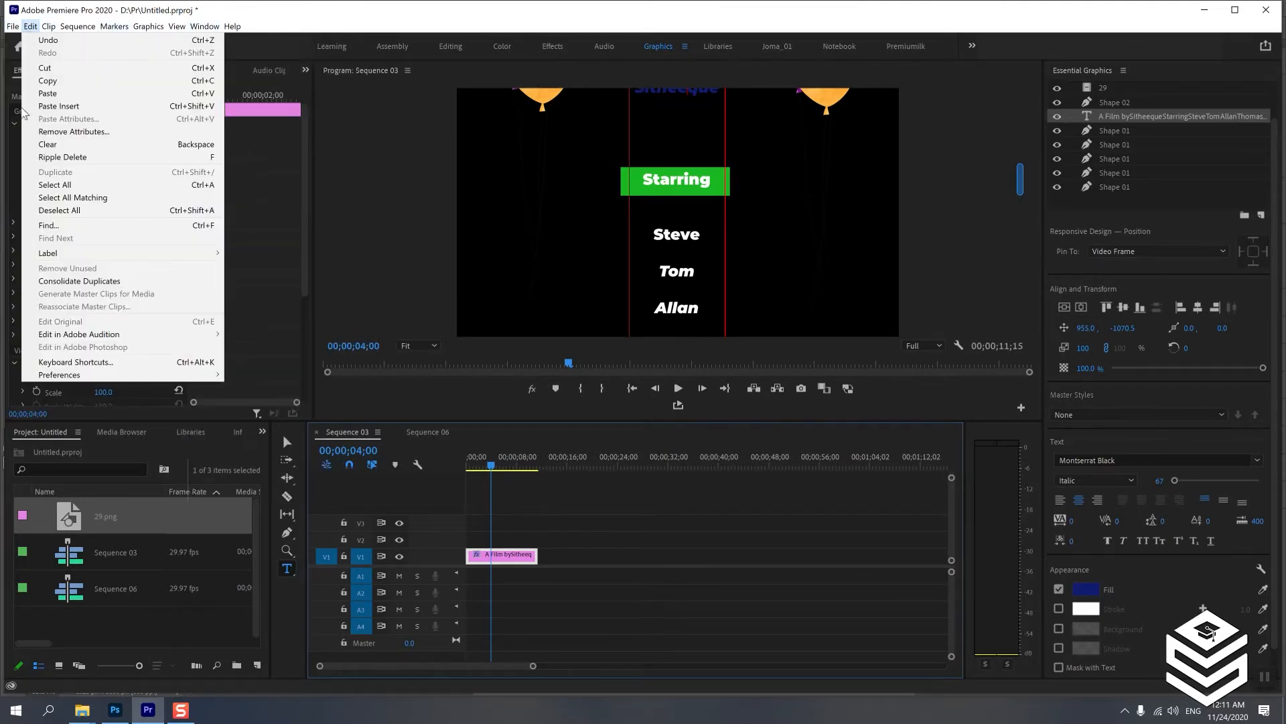
{"action": "left_click", "coordinate": [198, 630]}
- Create a new sequence named Sequence 07 with the DNX HQ 1080p 29.97 preset
{"action": "left_click", "coordinate": [262, 666]}
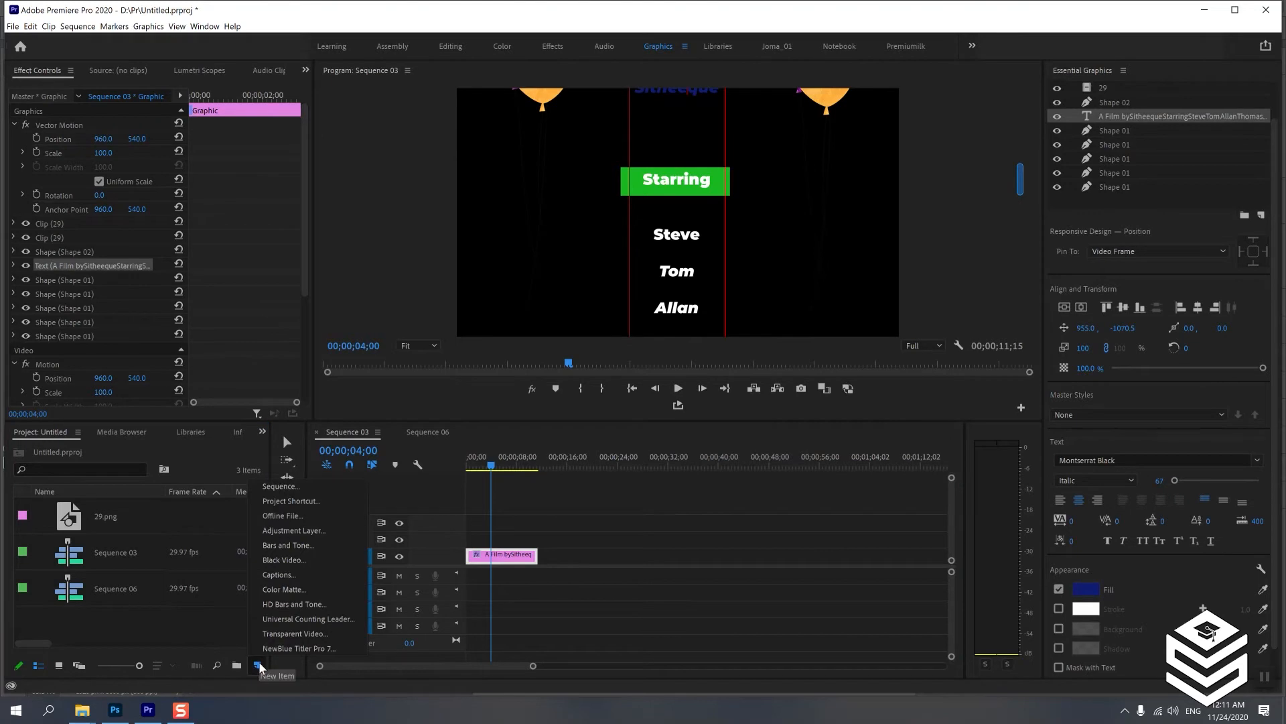
{"action": "left_click", "coordinate": [300, 489]}
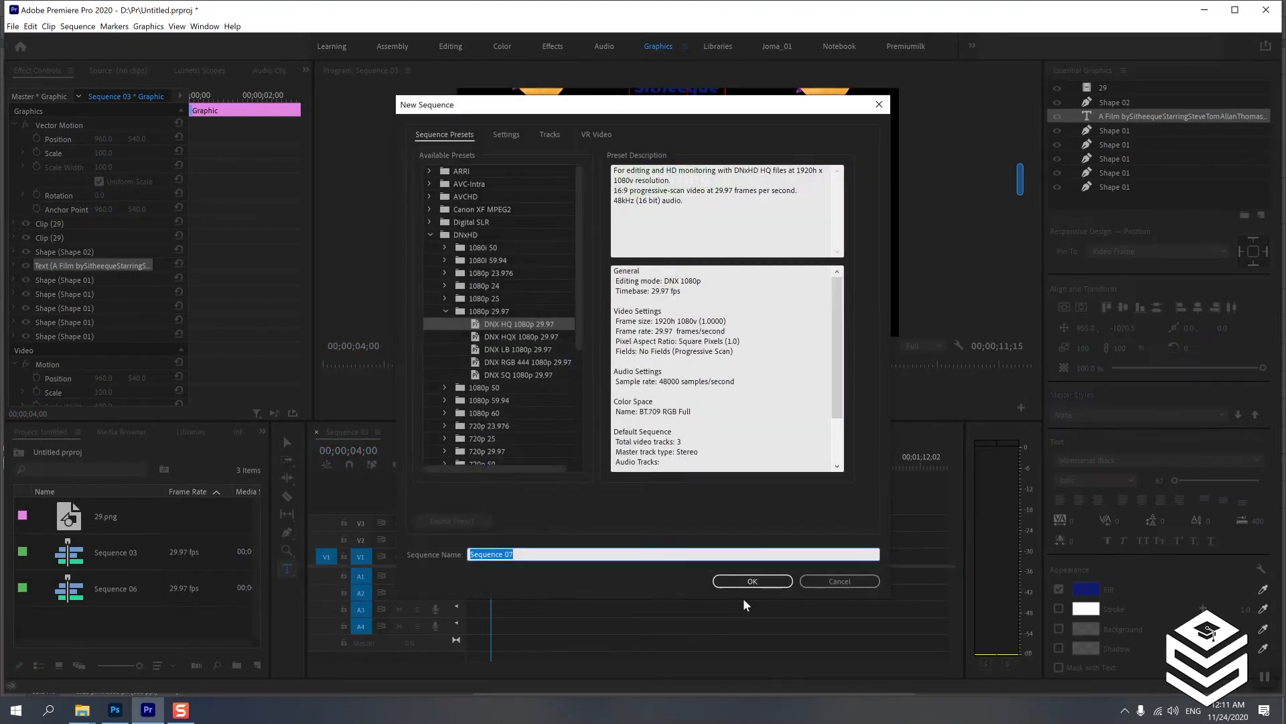
{"action": "left_click", "coordinate": [753, 581]}
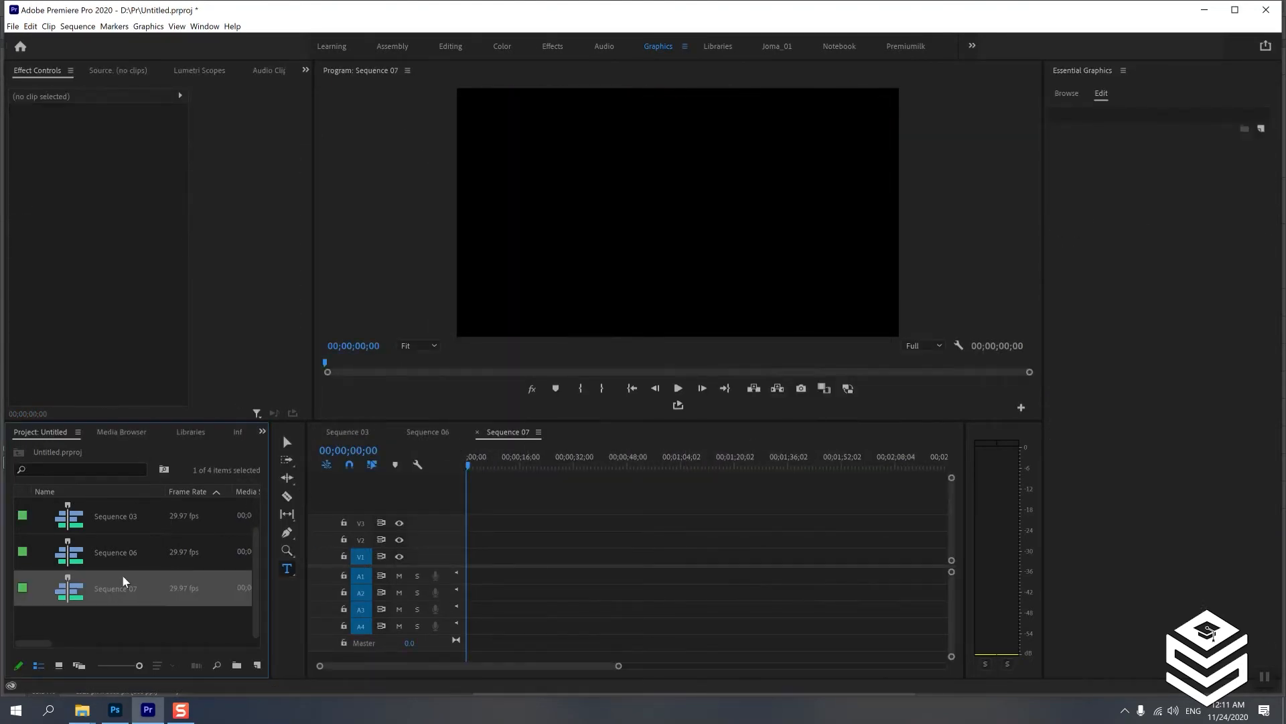
- Create a 1920 × 1080 legacy title named "ENd Credit" and reposition its editor window
{"action": "left_click", "coordinate": [13, 26]}
{"action": "mouse_move", "coordinate": [26, 42]}
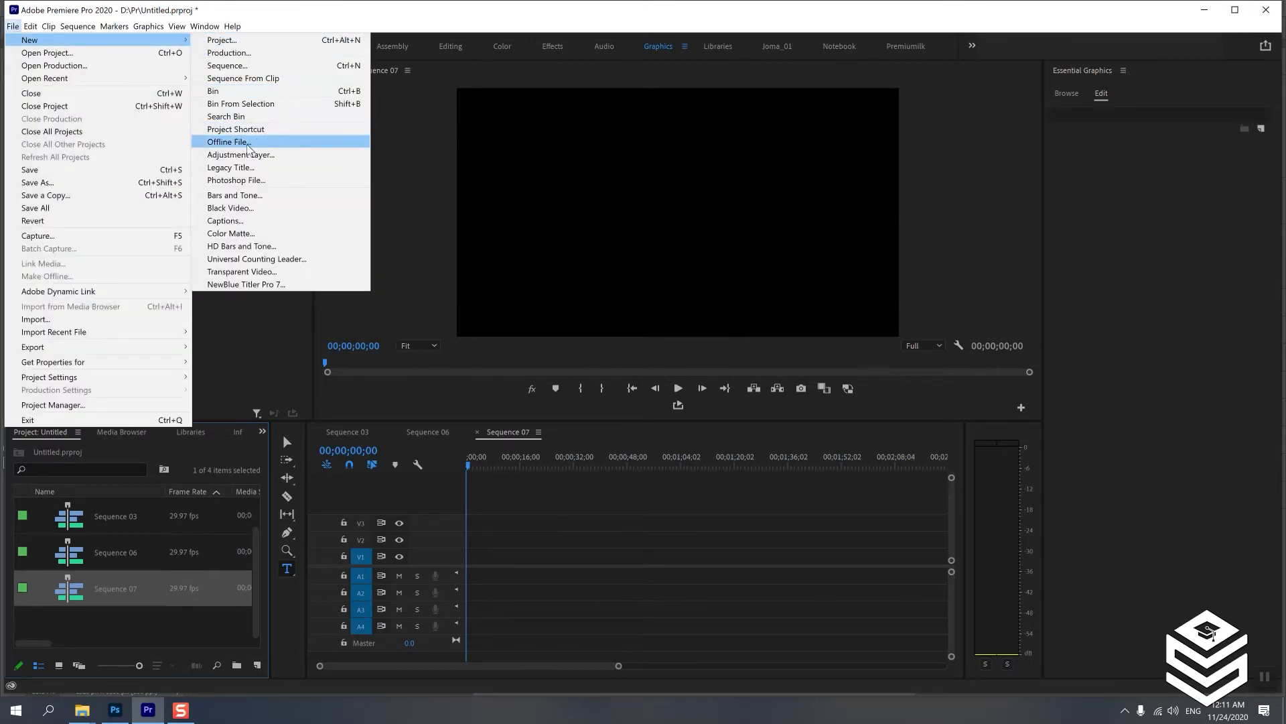
{"action": "left_click", "coordinate": [230, 168]}
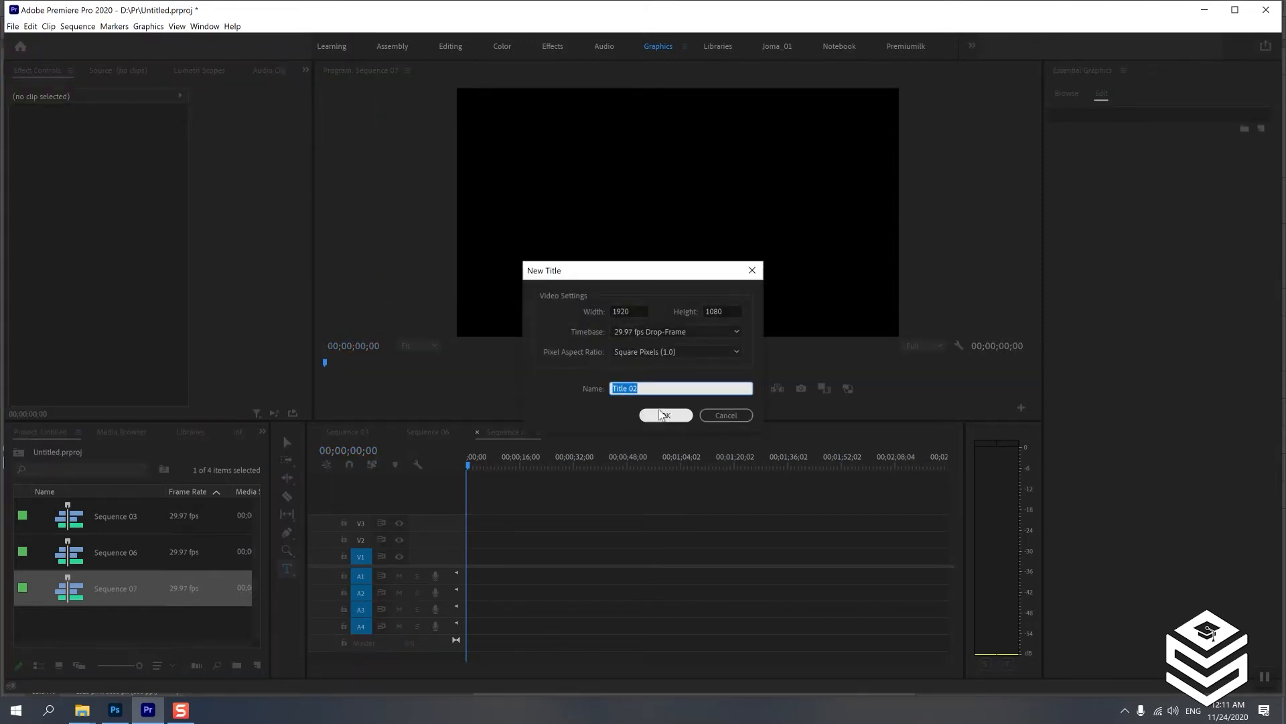
{"action": "type", "text": "ENd Credit"}
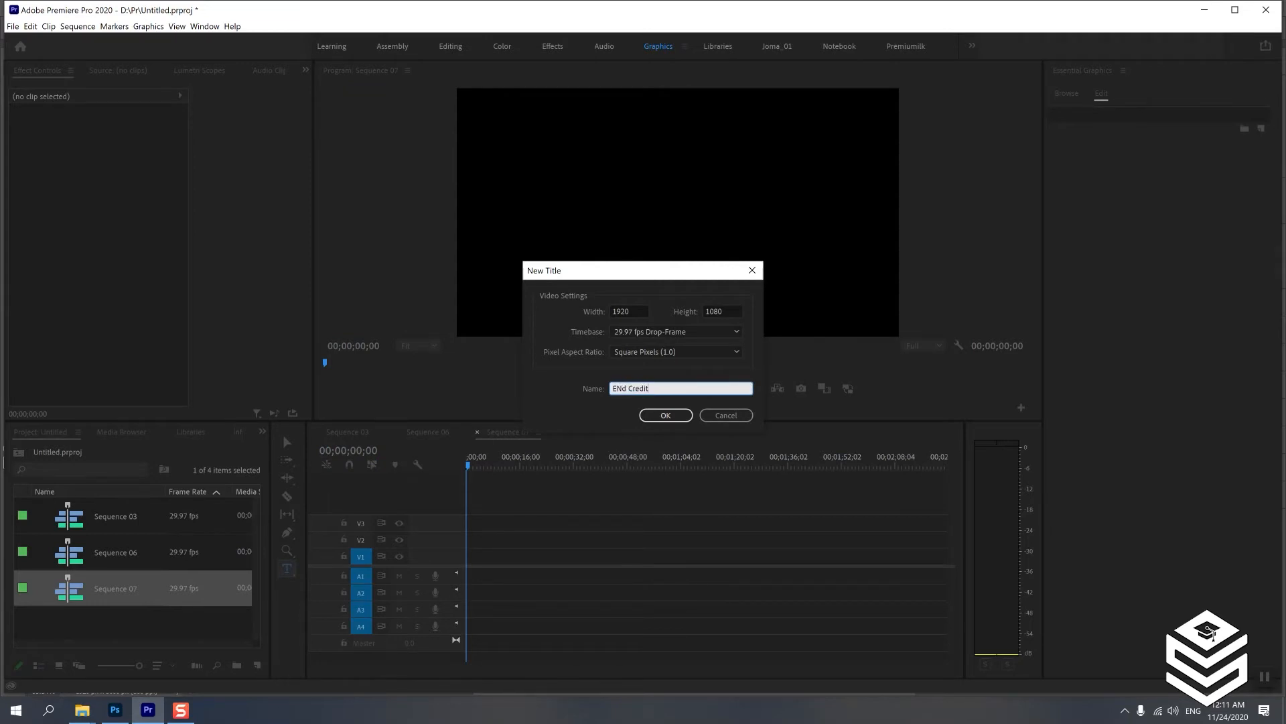
{"action": "left_click", "coordinate": [678, 414]}
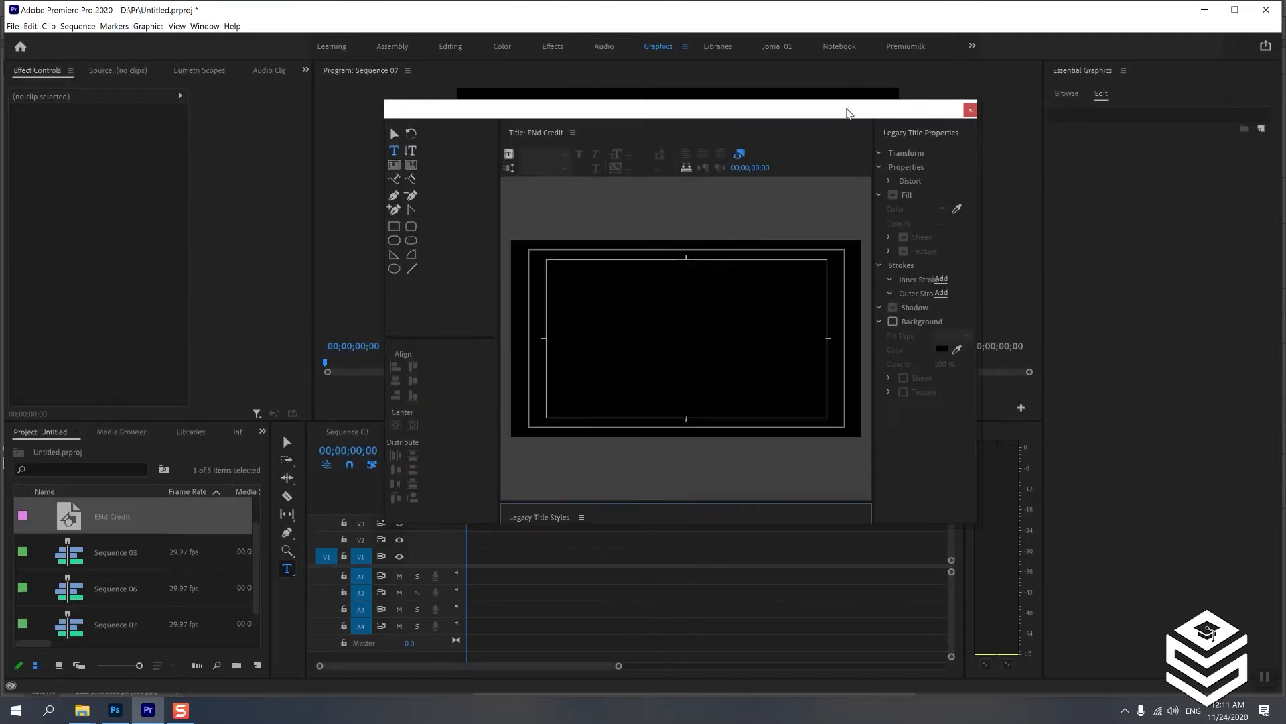
{"action": "left_click_drag", "start_coordinate": [838, 109], "coordinate": [751, 104]}
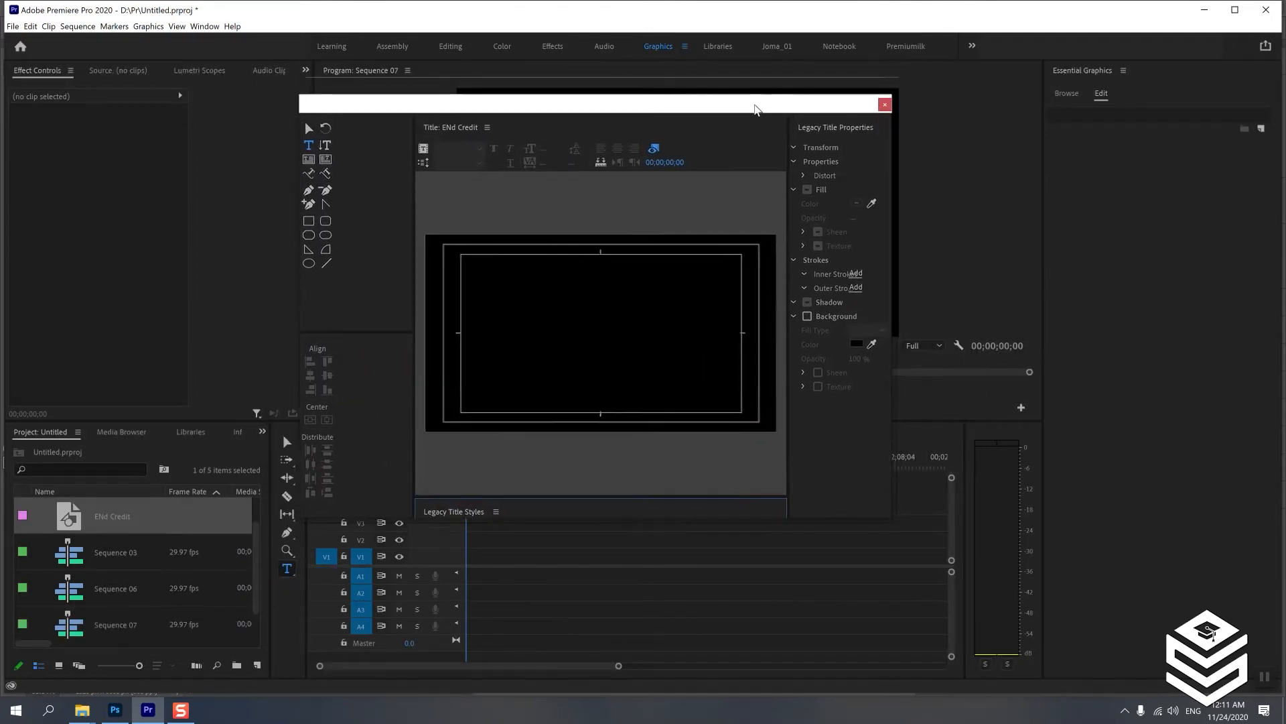
- Enlarge the title editor window and set the title to a Roll that starts and ends off screen
{"action": "left_click_drag", "start_coordinate": [1017, 583], "coordinate": [1167, 635]}
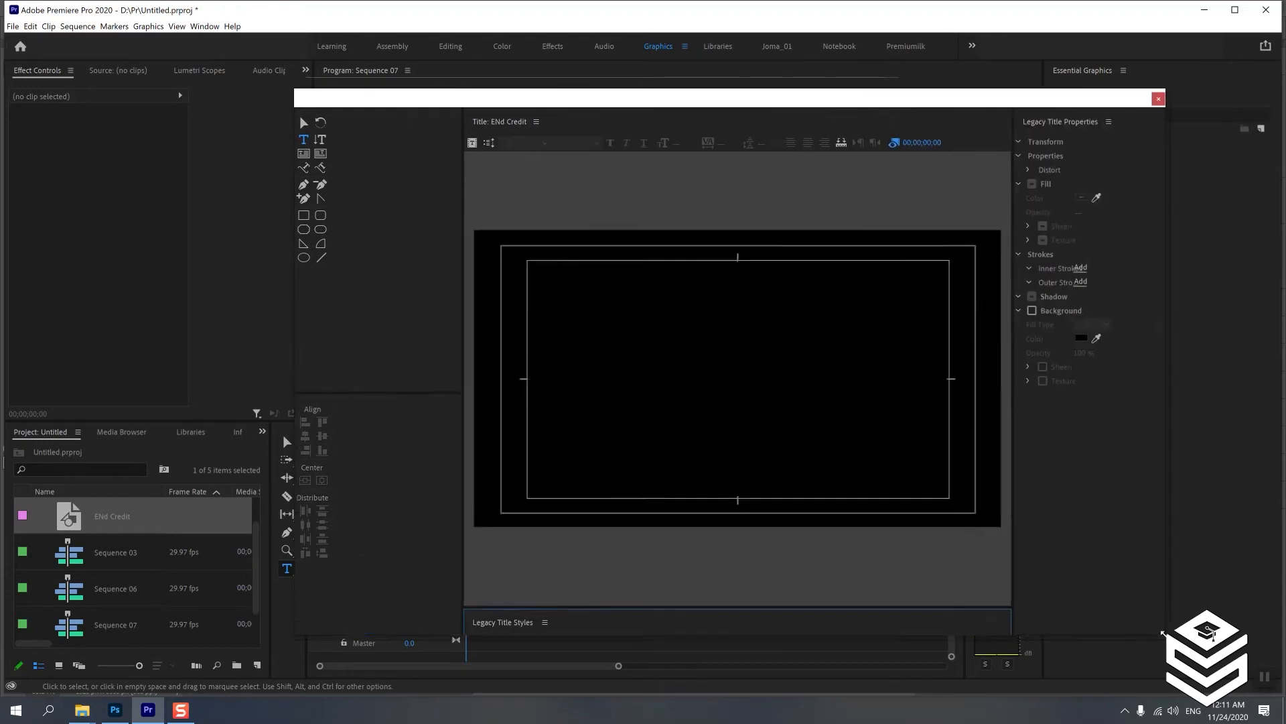
{"action": "left_click_drag", "start_coordinate": [291, 291], "coordinate": [187, 290]}
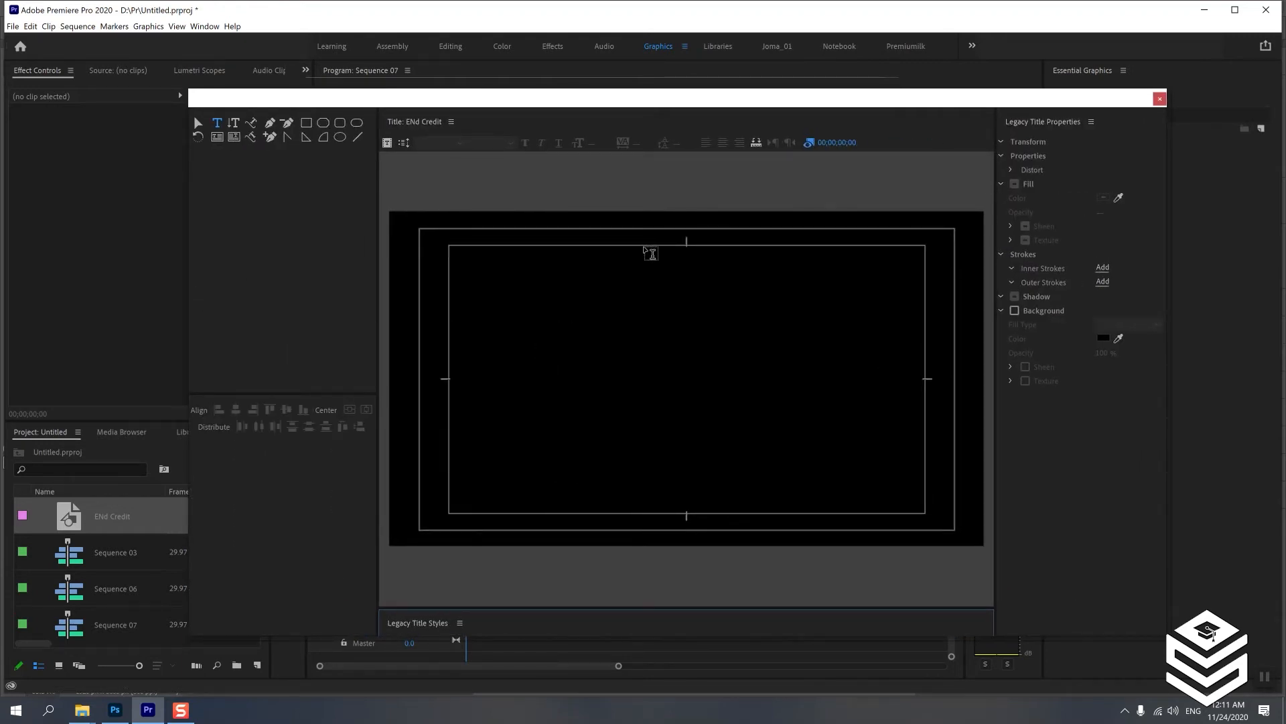
{"action": "left_click", "coordinate": [404, 143]}
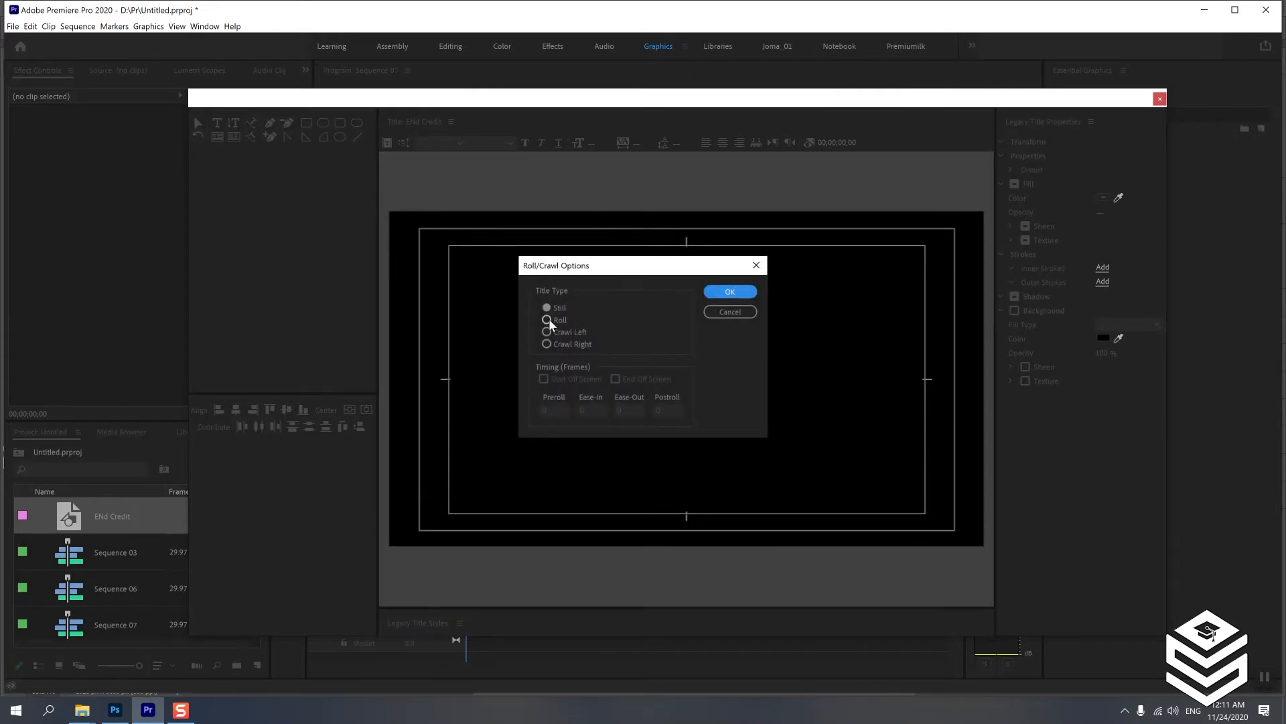
{"action": "left_click", "coordinate": [547, 320]}
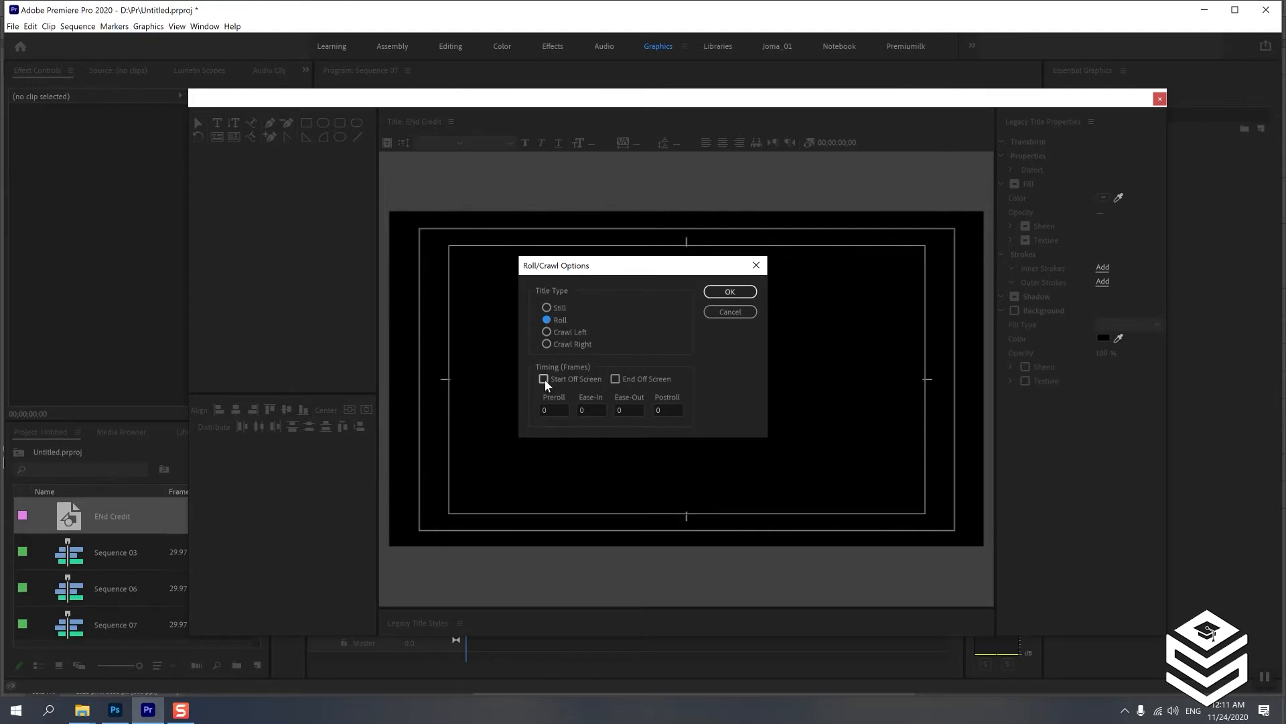
{"action": "left_click", "coordinate": [615, 379]}
{"action": "left_click", "coordinate": [730, 292]}
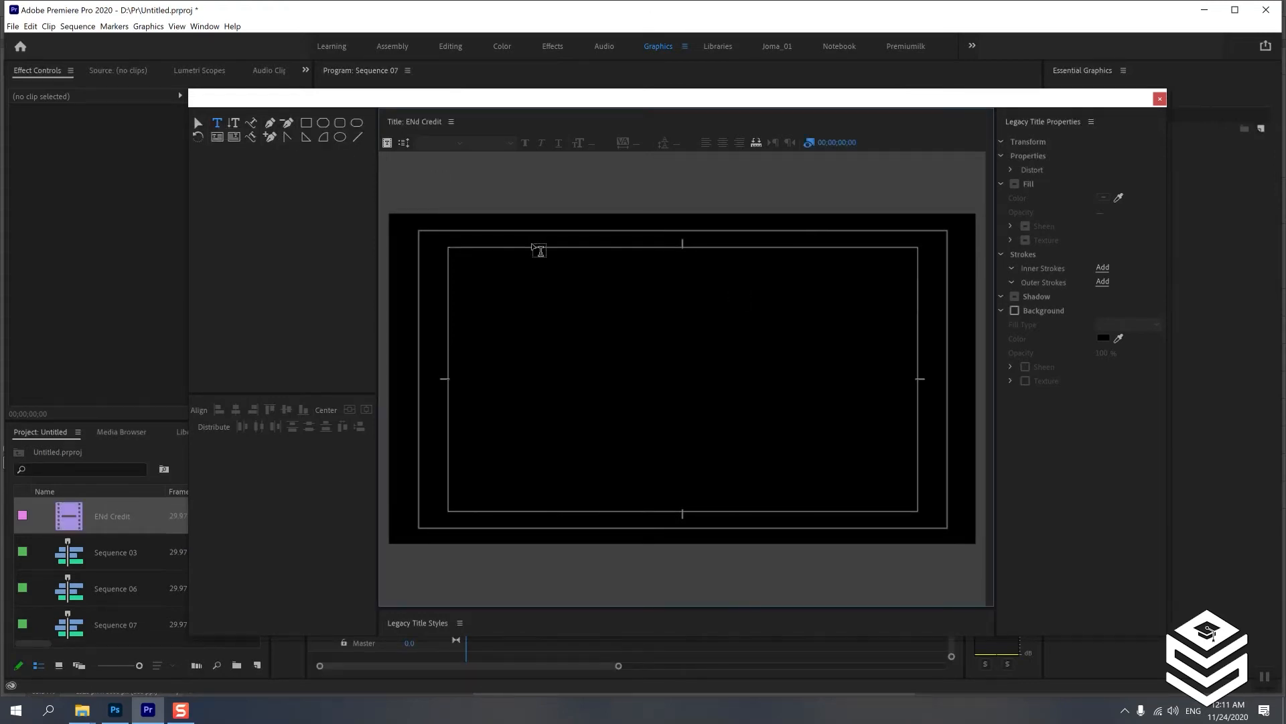
- Add a tall text box in the middle of the title with the lines "A Film by", the filmmaker's name and, after a blank line, "Starring"
{"action": "left_click_drag", "start_coordinate": [611, 254], "coordinate": [753, 512]}
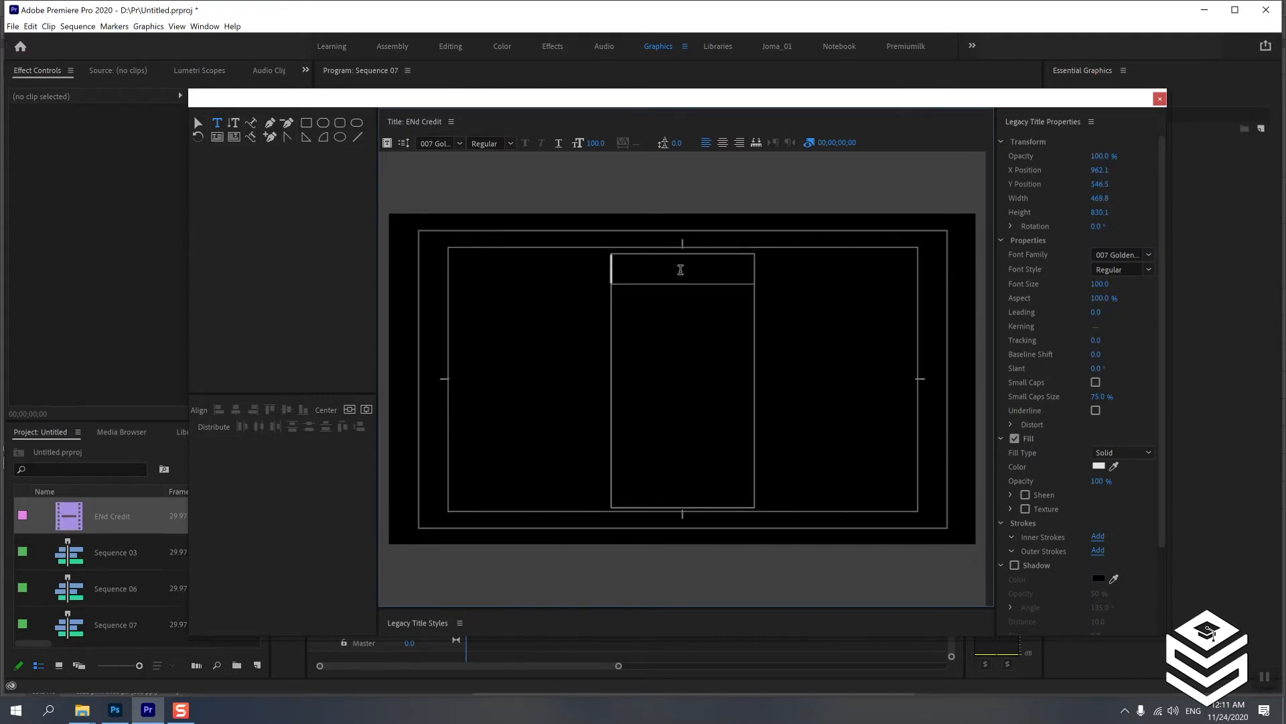
{"action": "type", "text": "A FILM"}
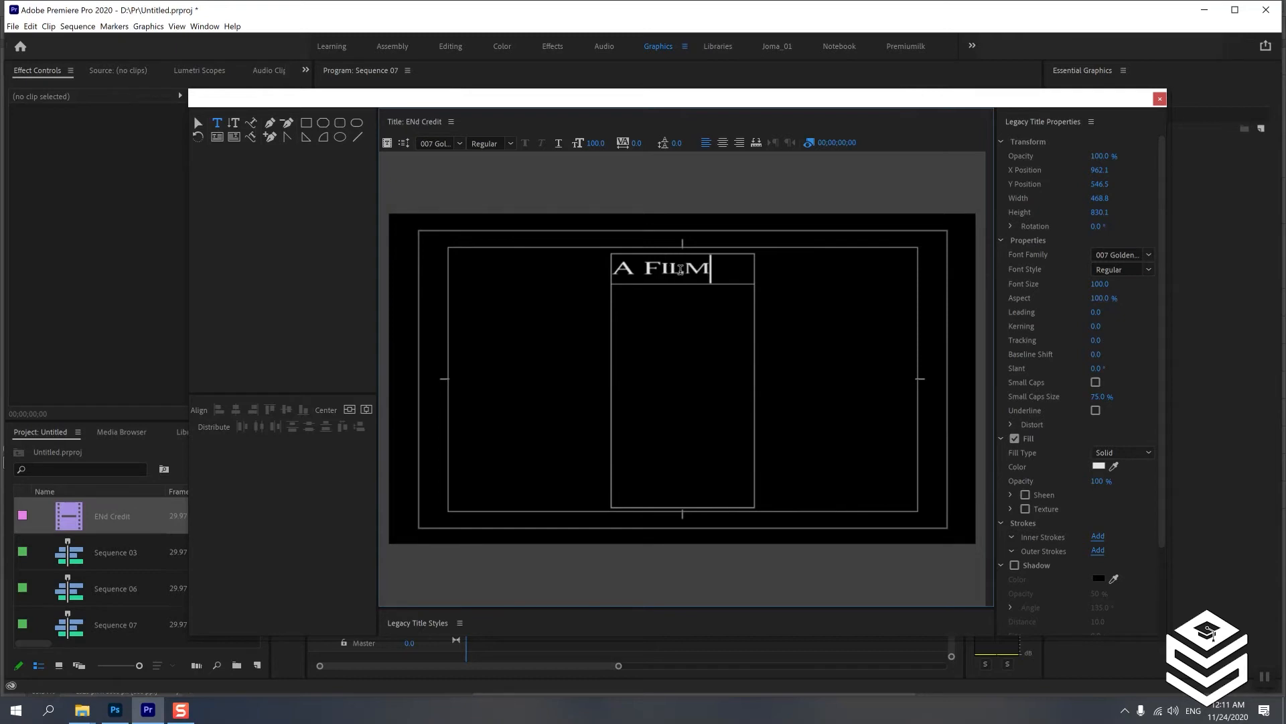
{"action": "key", "text": "Return"}
{"action": "type", "text": "BY"}
{"action": "key", "text": "Return"}
{"action": "type", "text": "Sitheeque"}
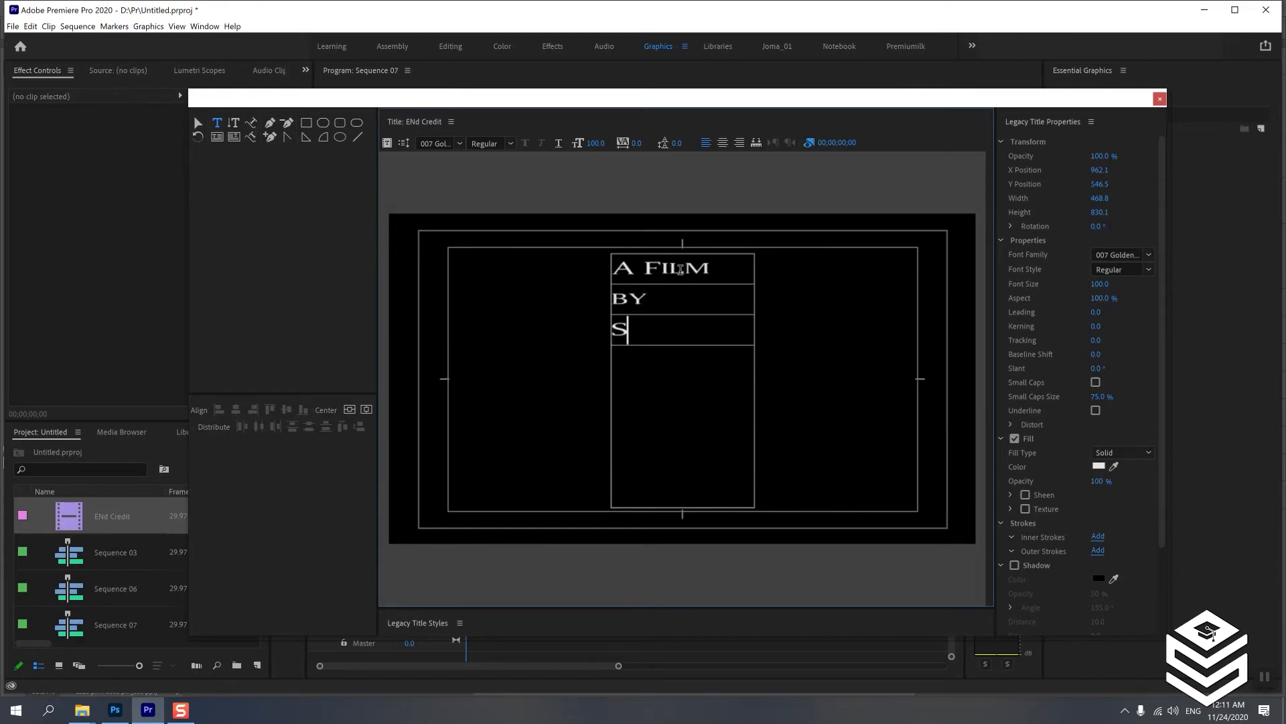
{"action": "key", "text": "Return"}
{"action": "key", "text": "Return"}
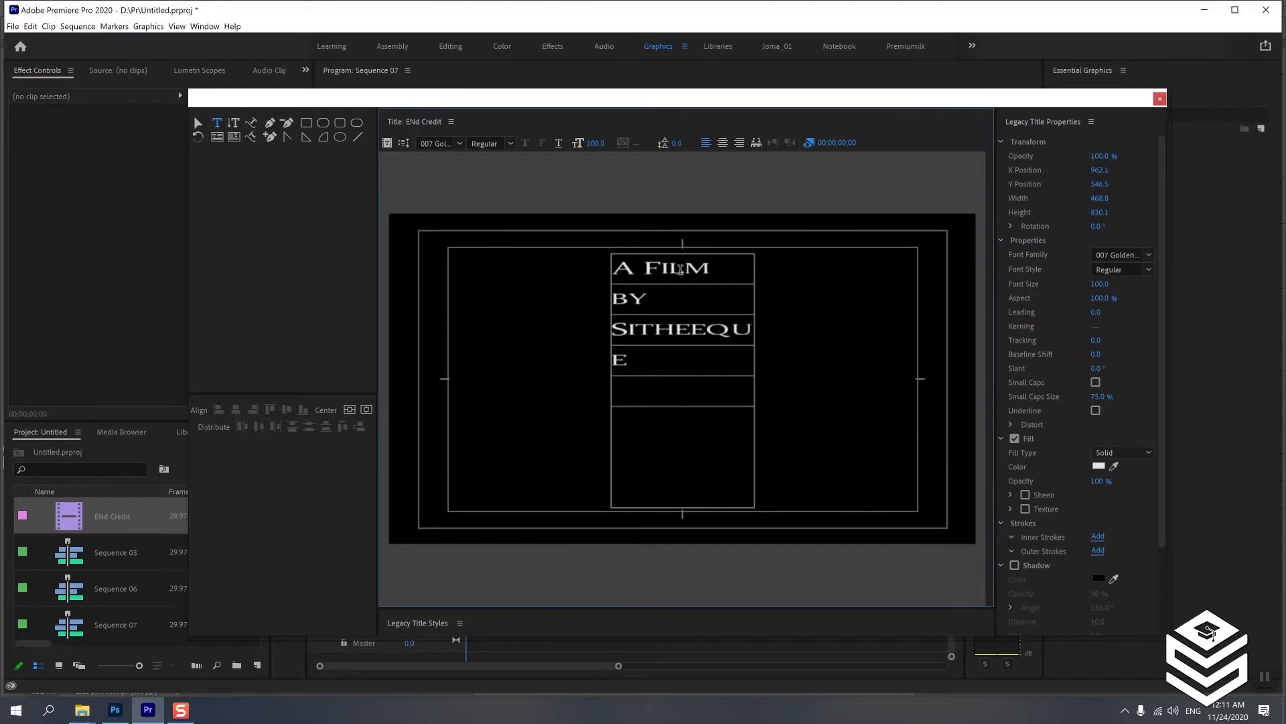
{"action": "type", "text": "Starring"}
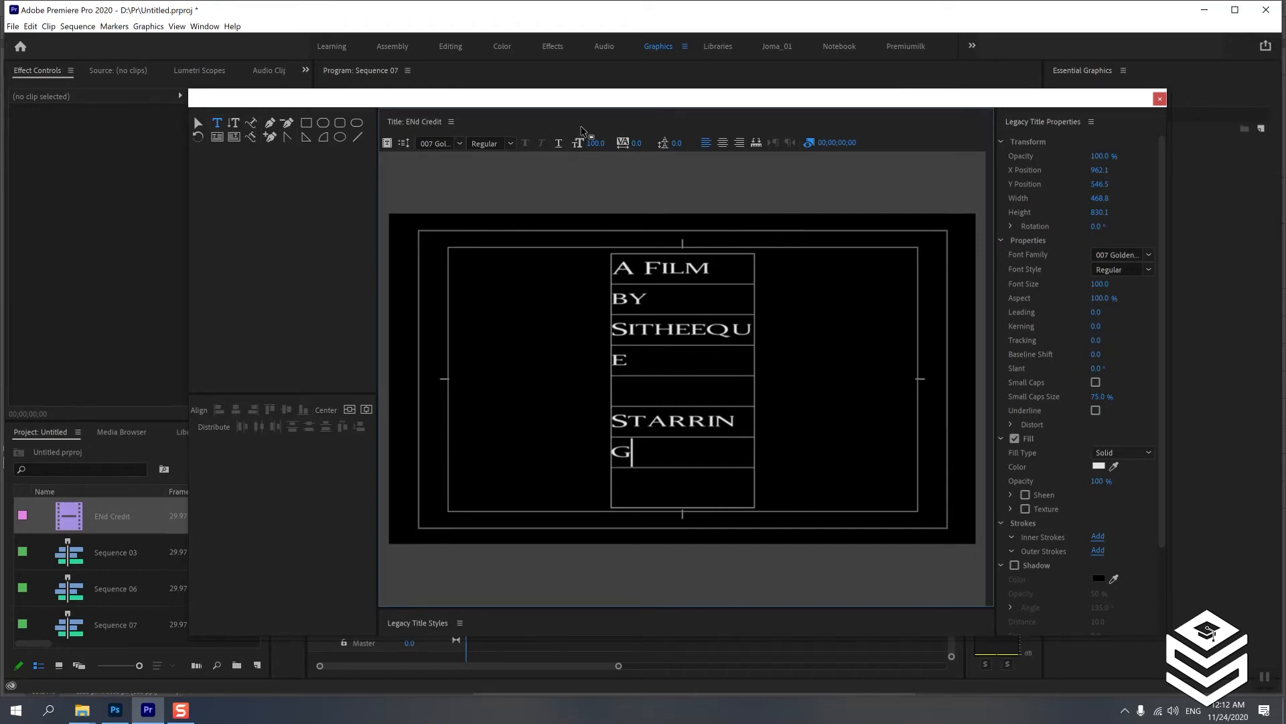
- Set the credit text to the 29LT Zawi font at size 50 with small caps, and close the title editor
{"action": "left_click", "coordinate": [461, 146]}
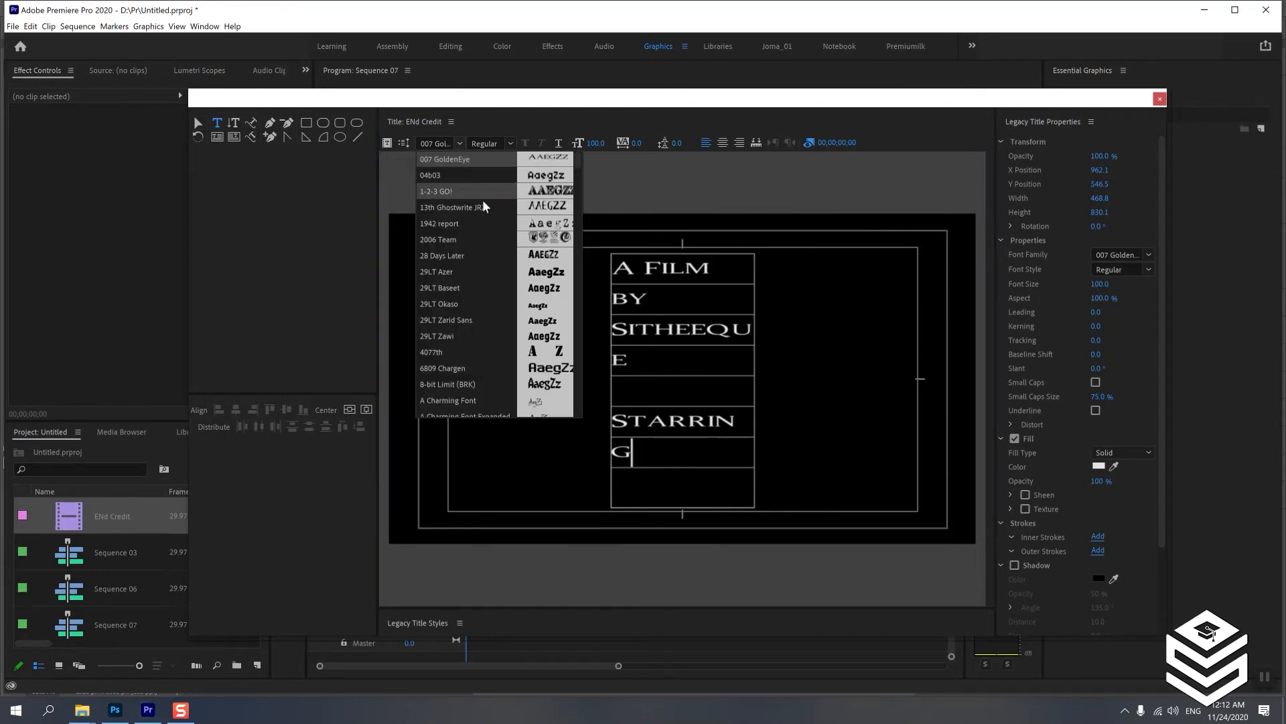
{"action": "left_click", "coordinate": [462, 337]}
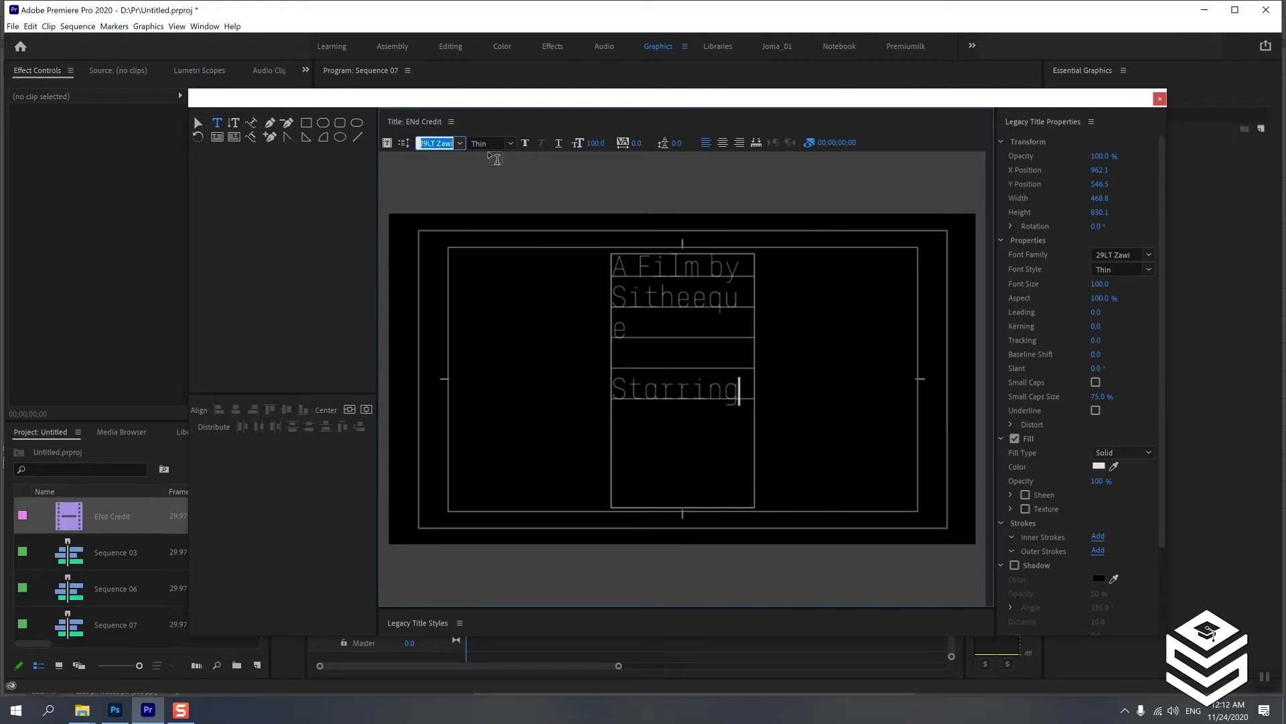
{"action": "left_click", "coordinate": [597, 143]}
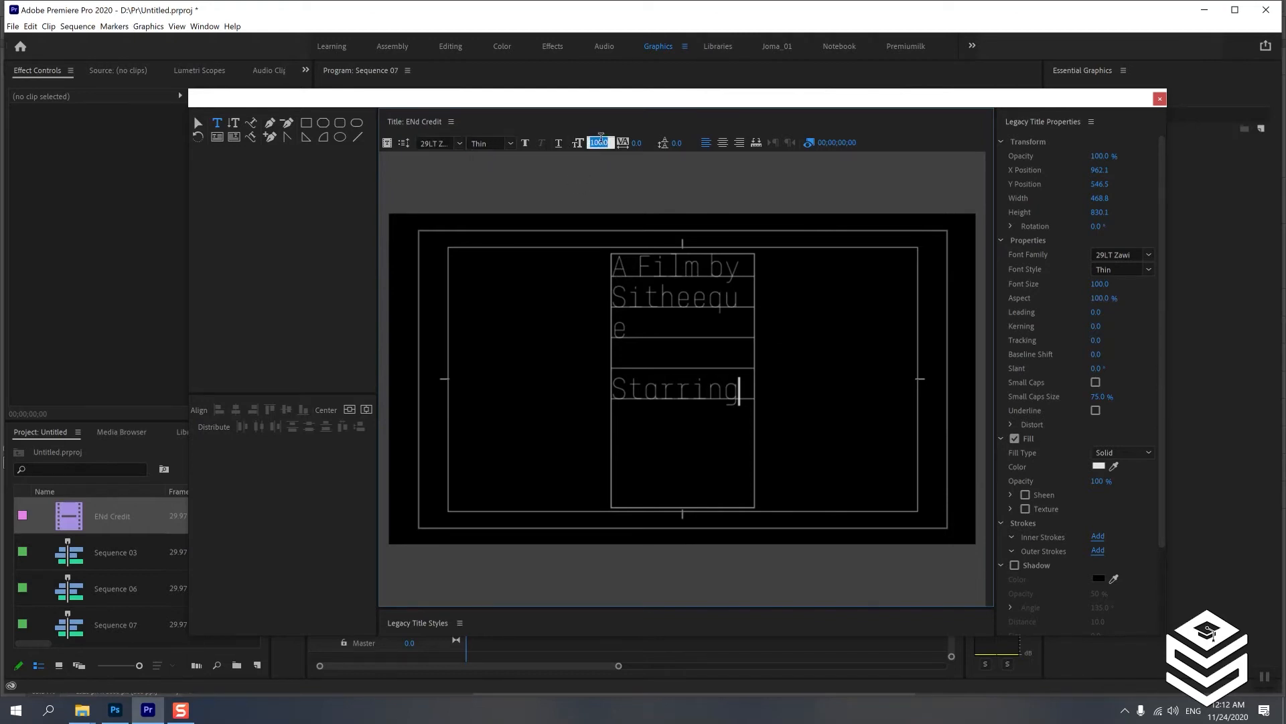
{"action": "type", "text": "50"}
{"action": "key", "text": "Return"}
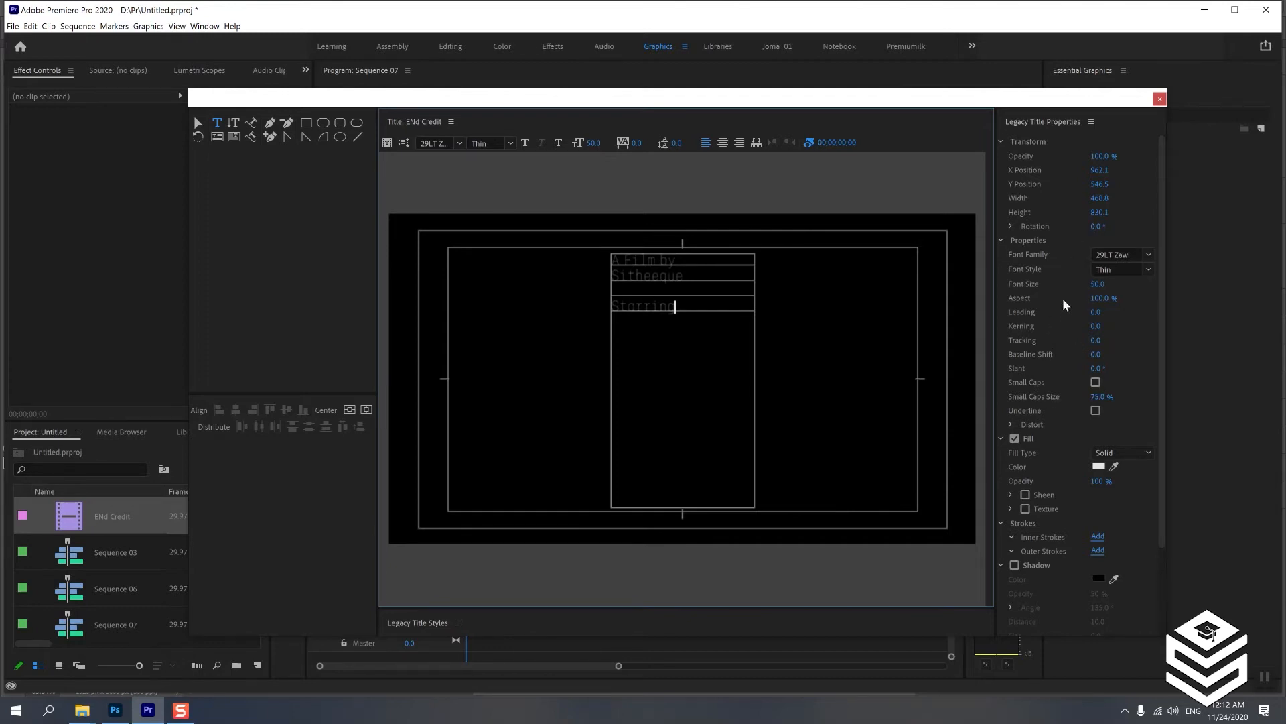
{"action": "left_click", "coordinate": [1095, 382]}
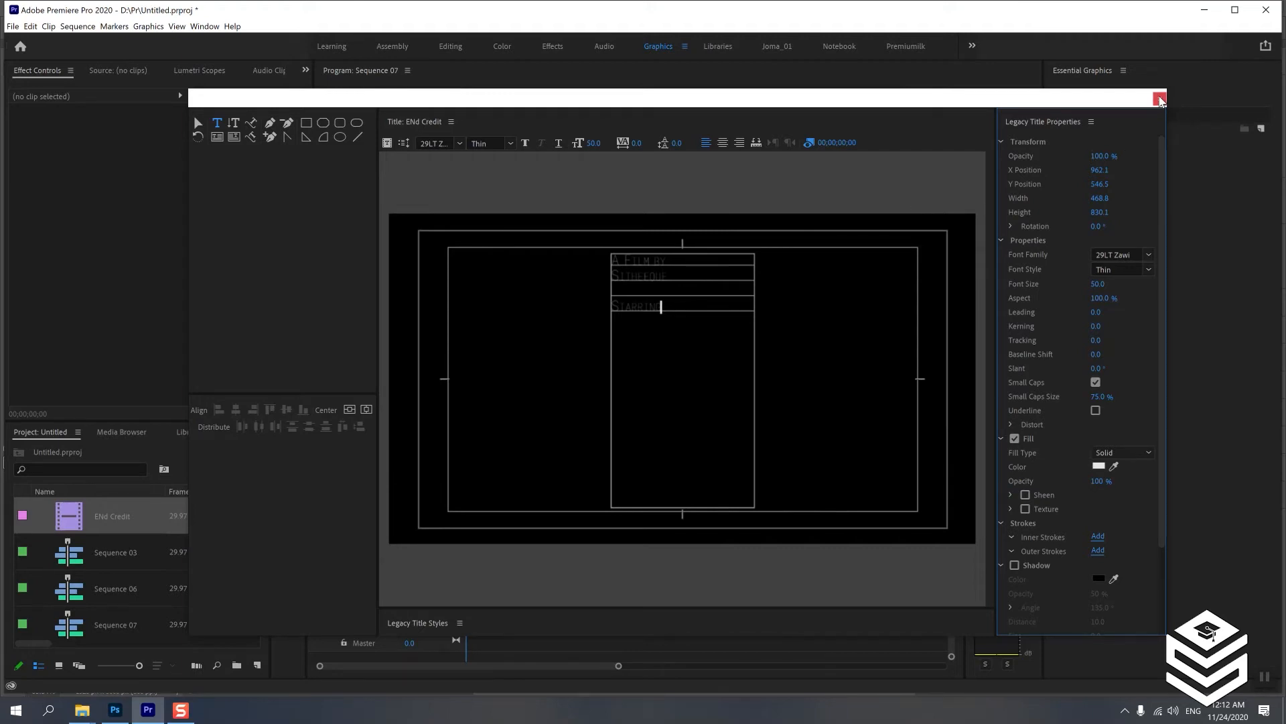
{"action": "left_click", "coordinate": [1160, 100]}
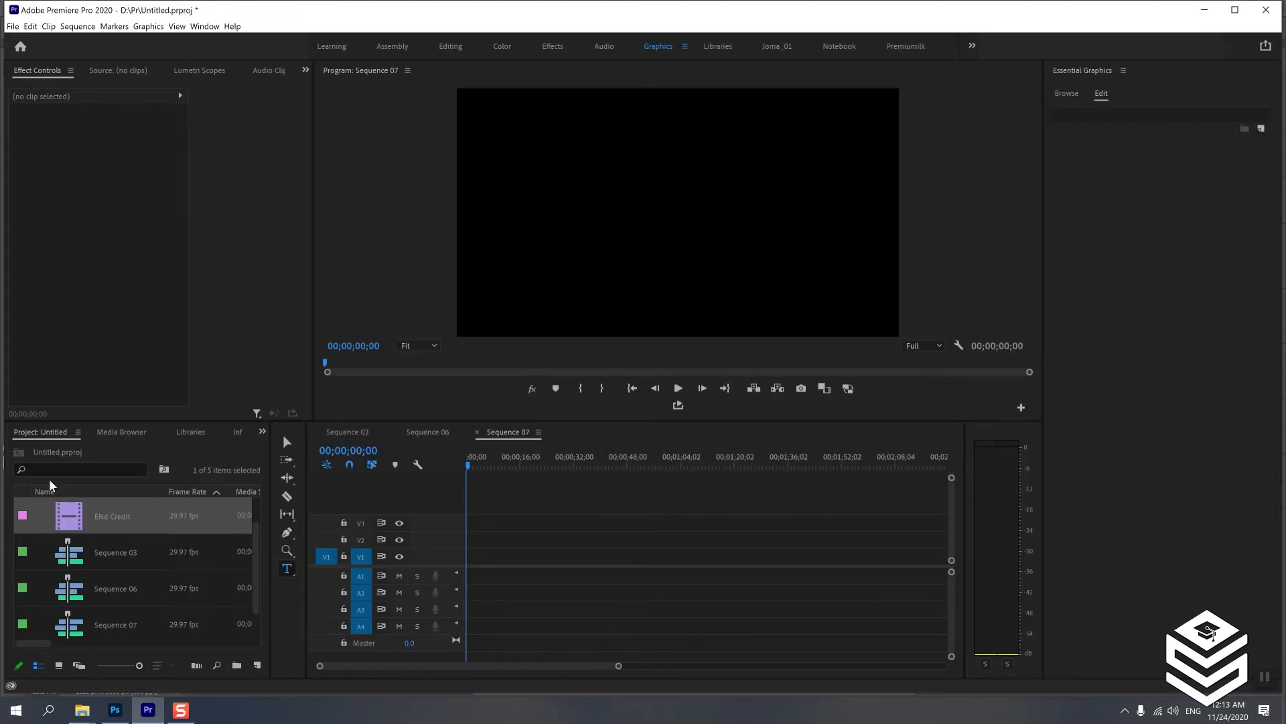
- Place the ENd Credit title at the start of track V1 in Sequence 07 and play the roll
{"action": "left_click_drag", "start_coordinate": [91, 519], "coordinate": [400, 556]}
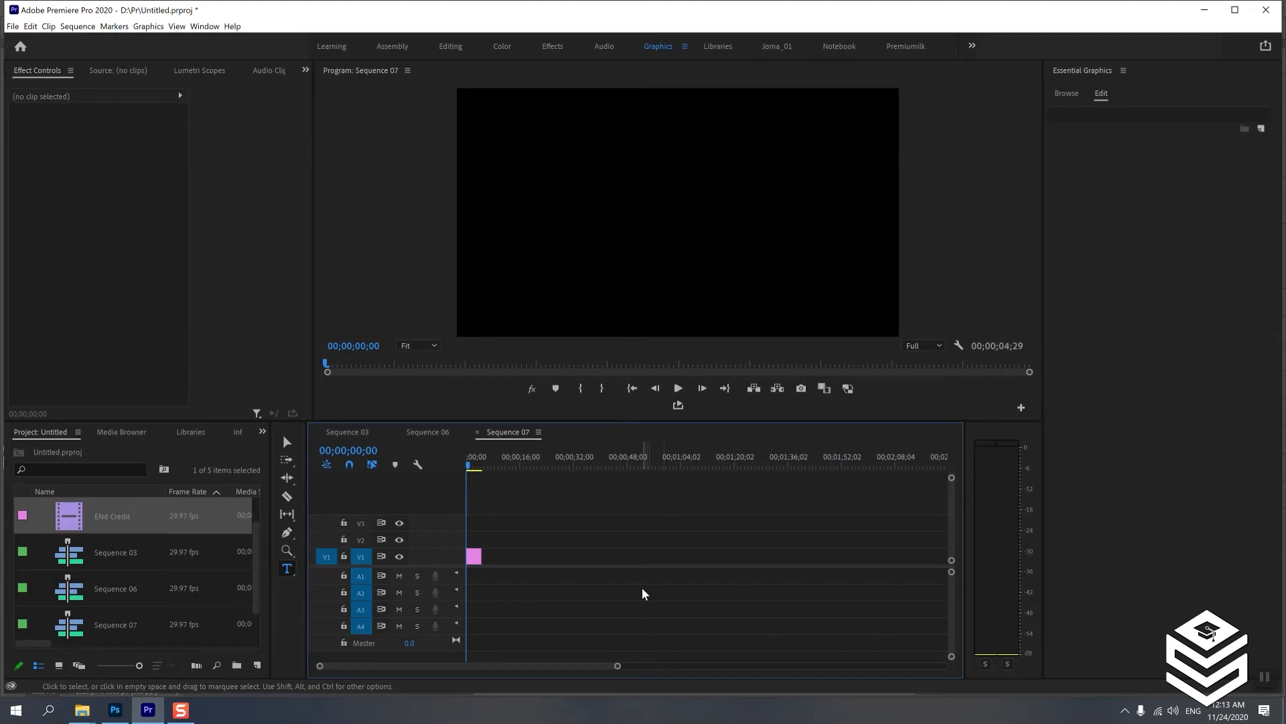
{"action": "key", "text": "equal"}
{"action": "key", "text": "equal"}
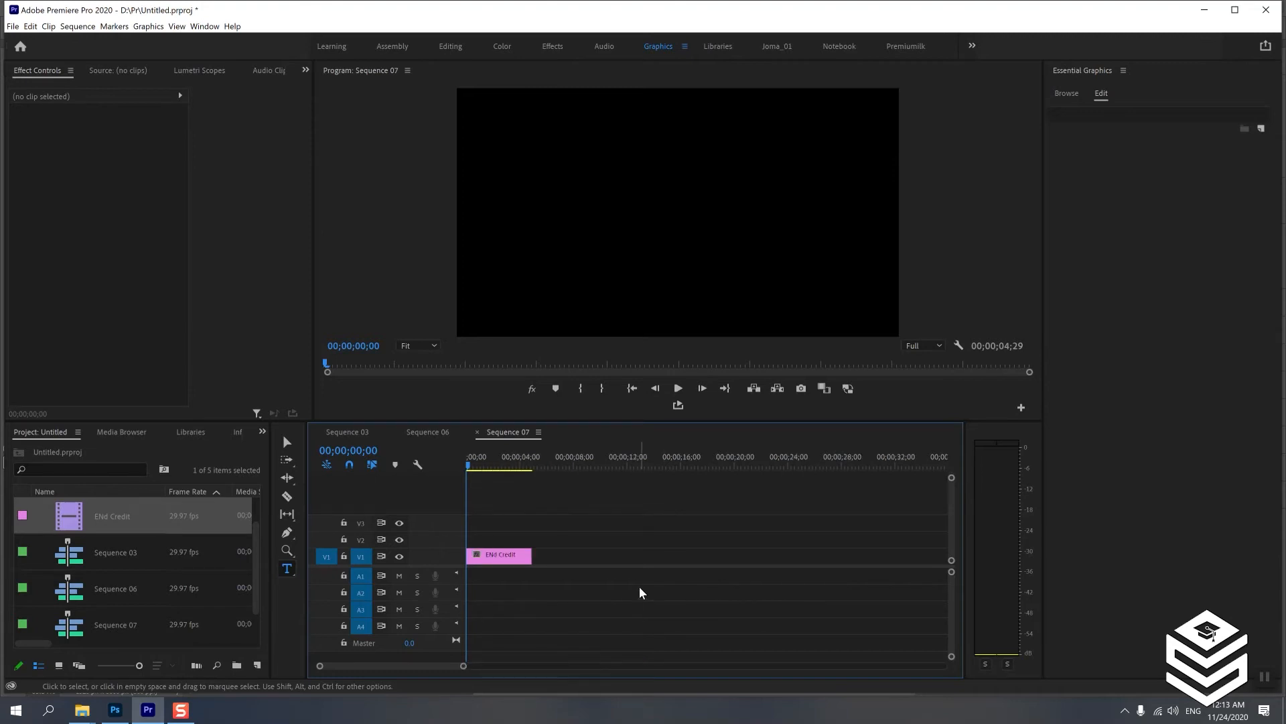
{"action": "key", "text": "space"}
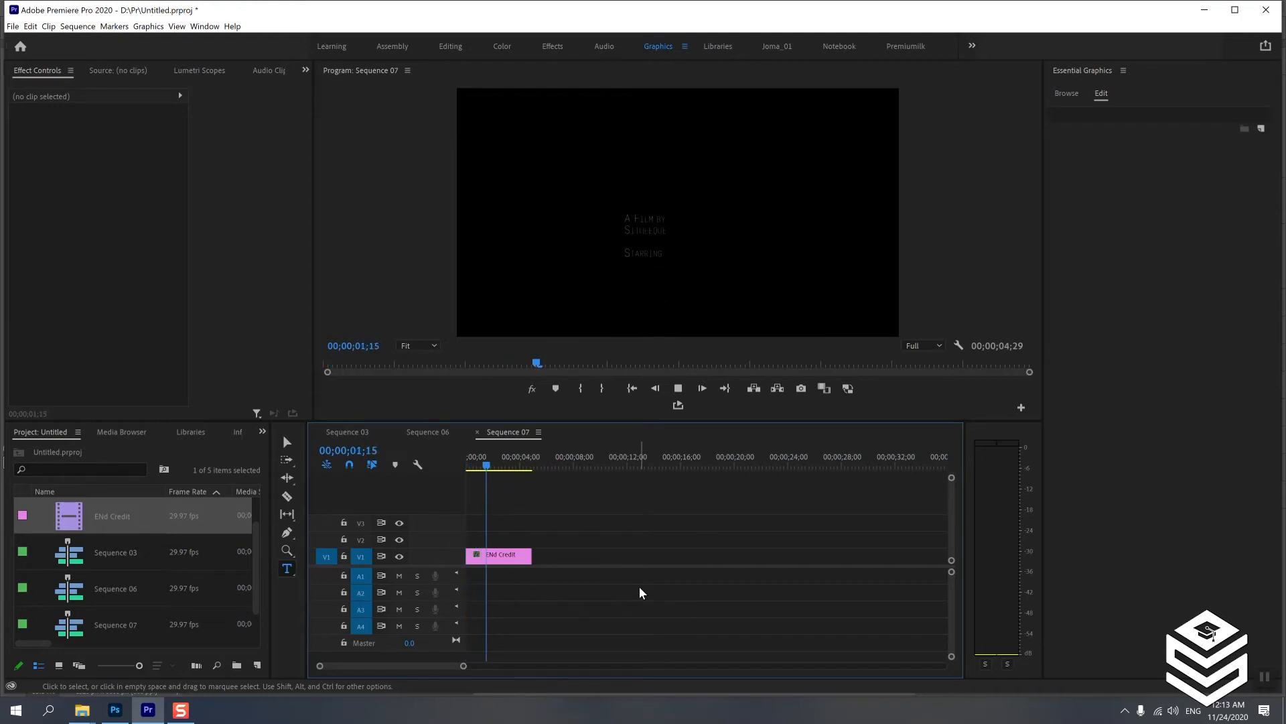
{"action": "key", "text": "space"}
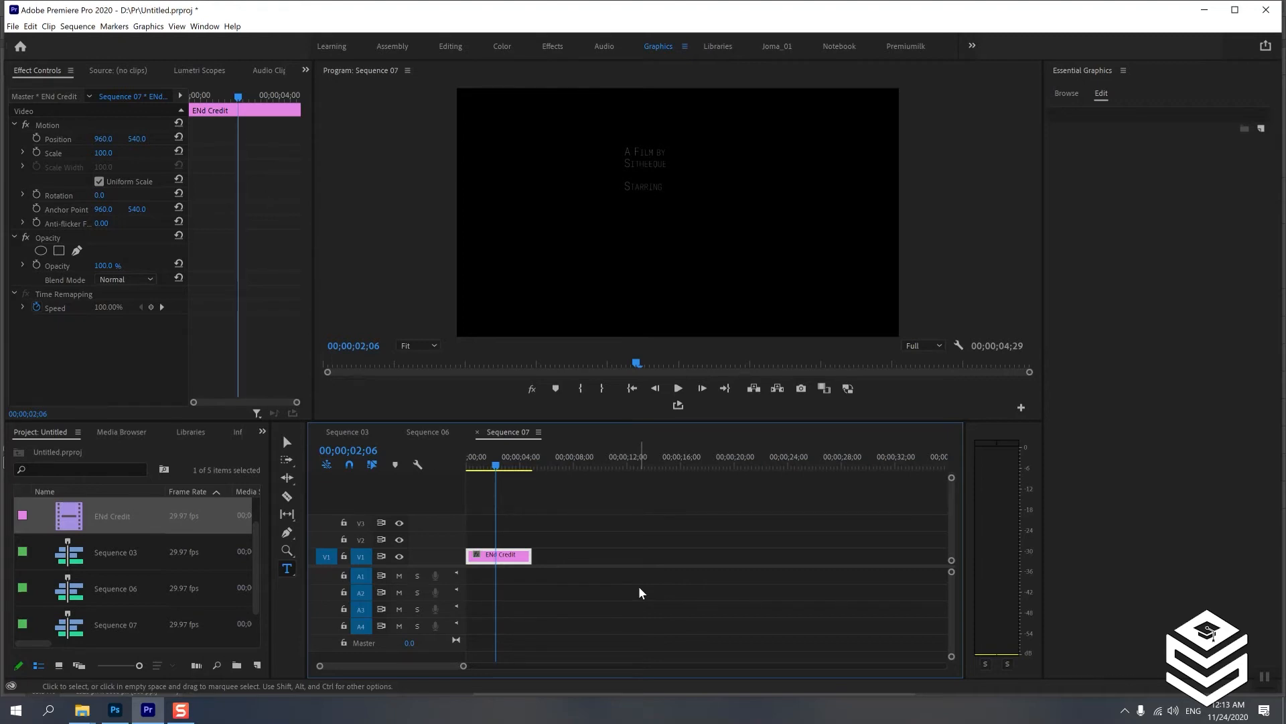
- Extend the ENd Credit clip to about 11.5 seconds and play the slower roll
{"action": "left_click_drag", "start_coordinate": [525, 556], "coordinate": [618, 560]}
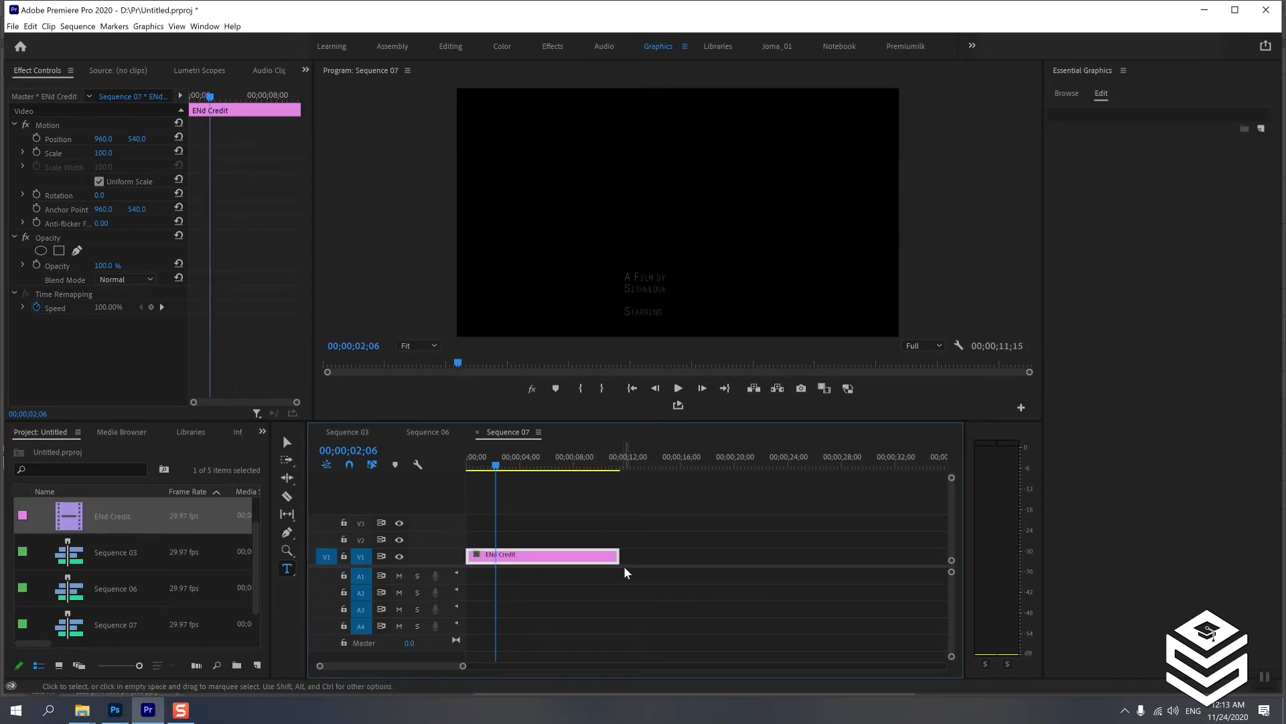
{"action": "key", "text": "space"}
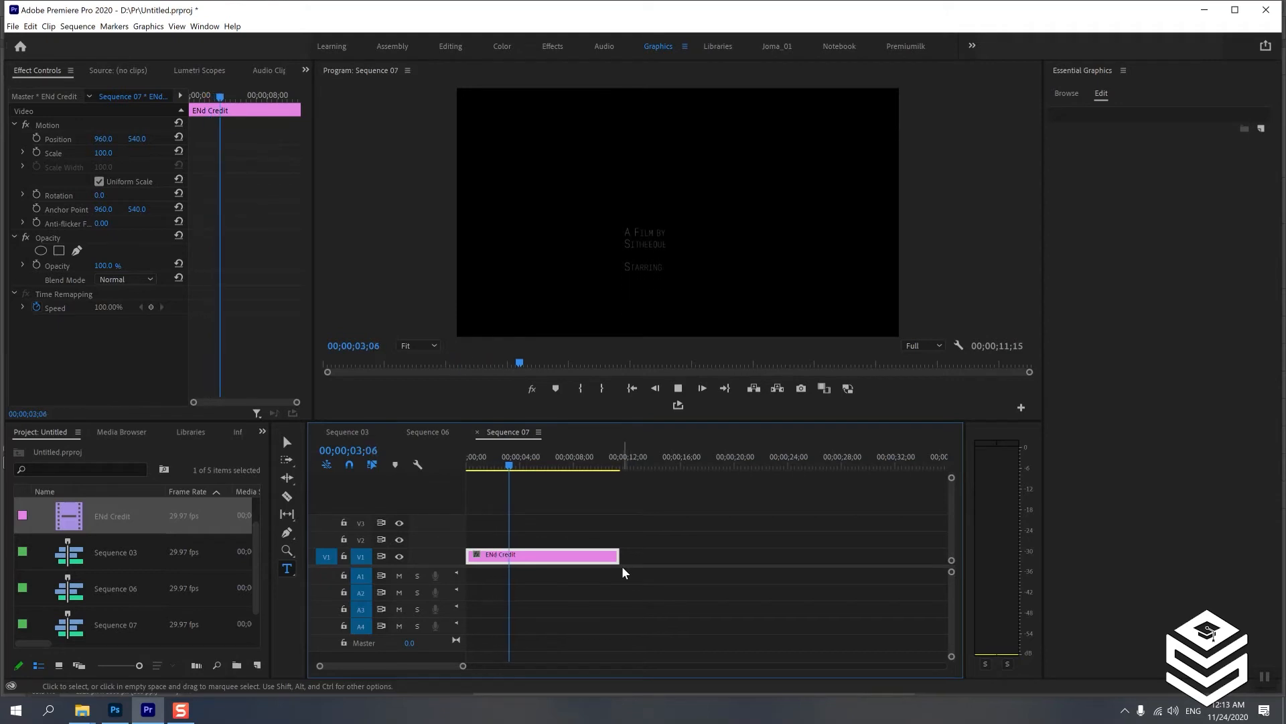
{"action": "key", "text": "space"}
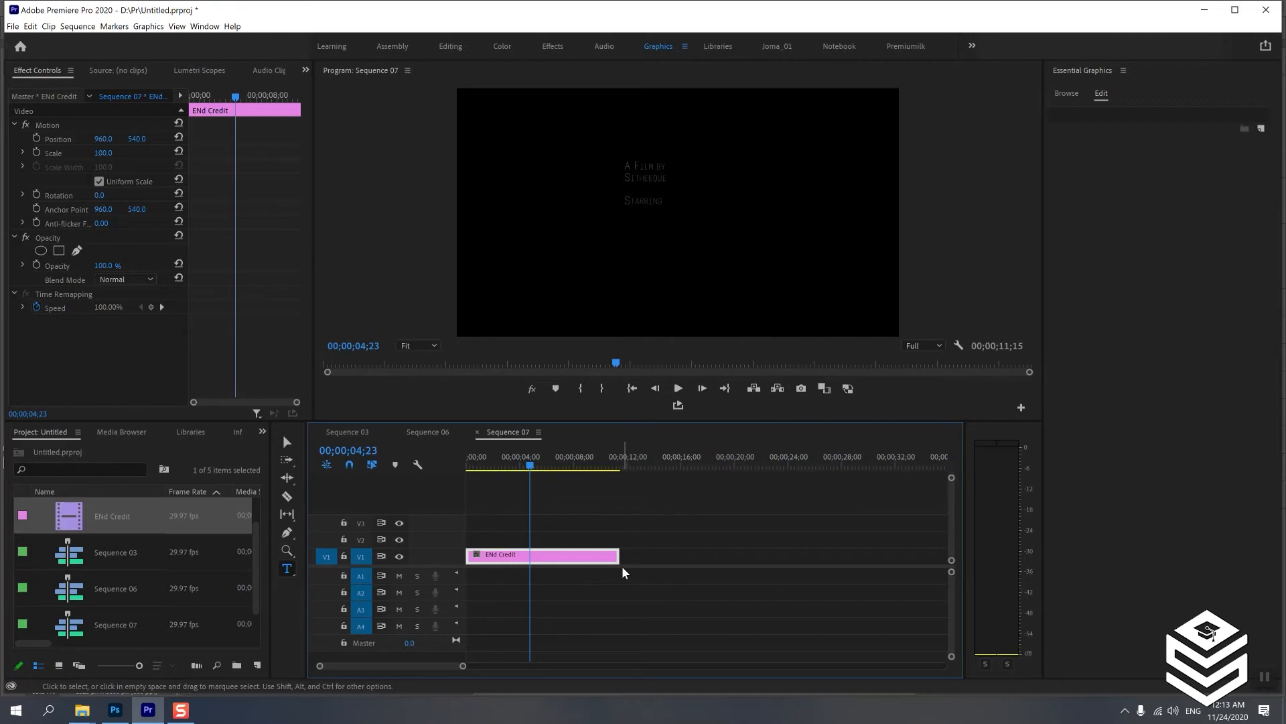
{"action": "double_click", "coordinate": [517, 558]}
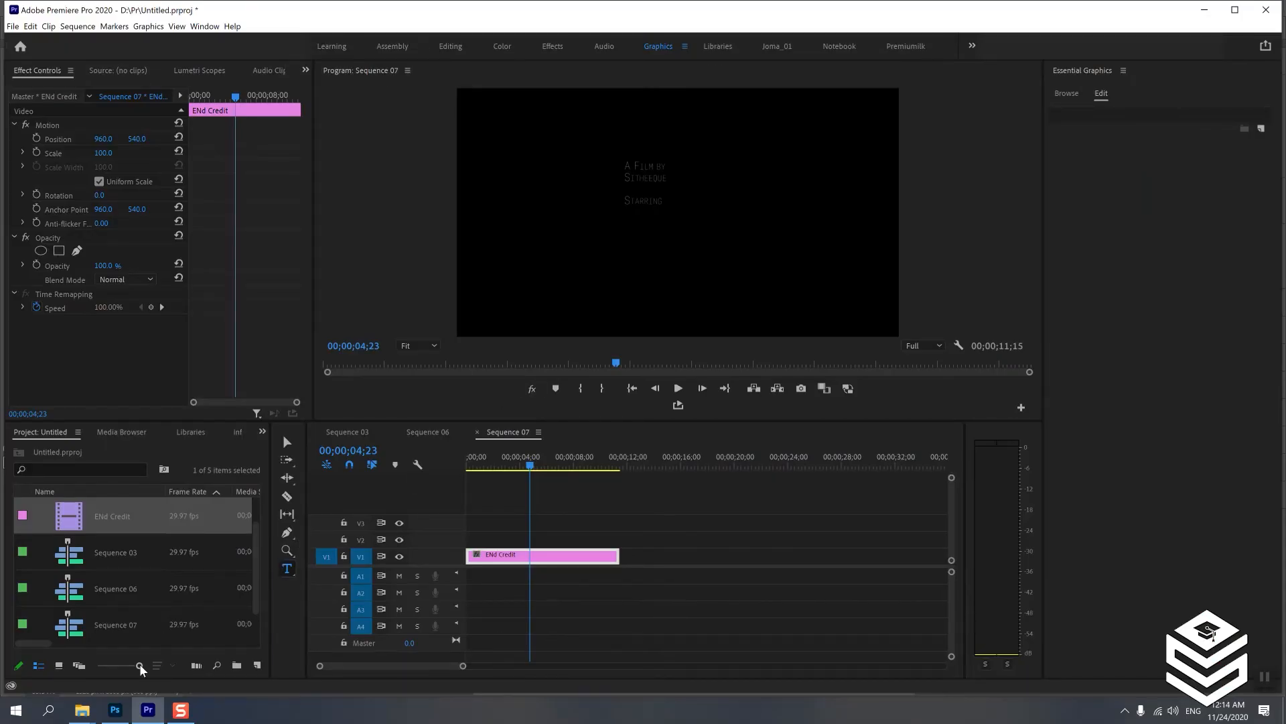
- Switch to Photoshop and examine the 1920 × 3000 px credits document's text and BG layers and the balloon image 29.png
{"action": "left_click", "coordinate": [114, 710]}
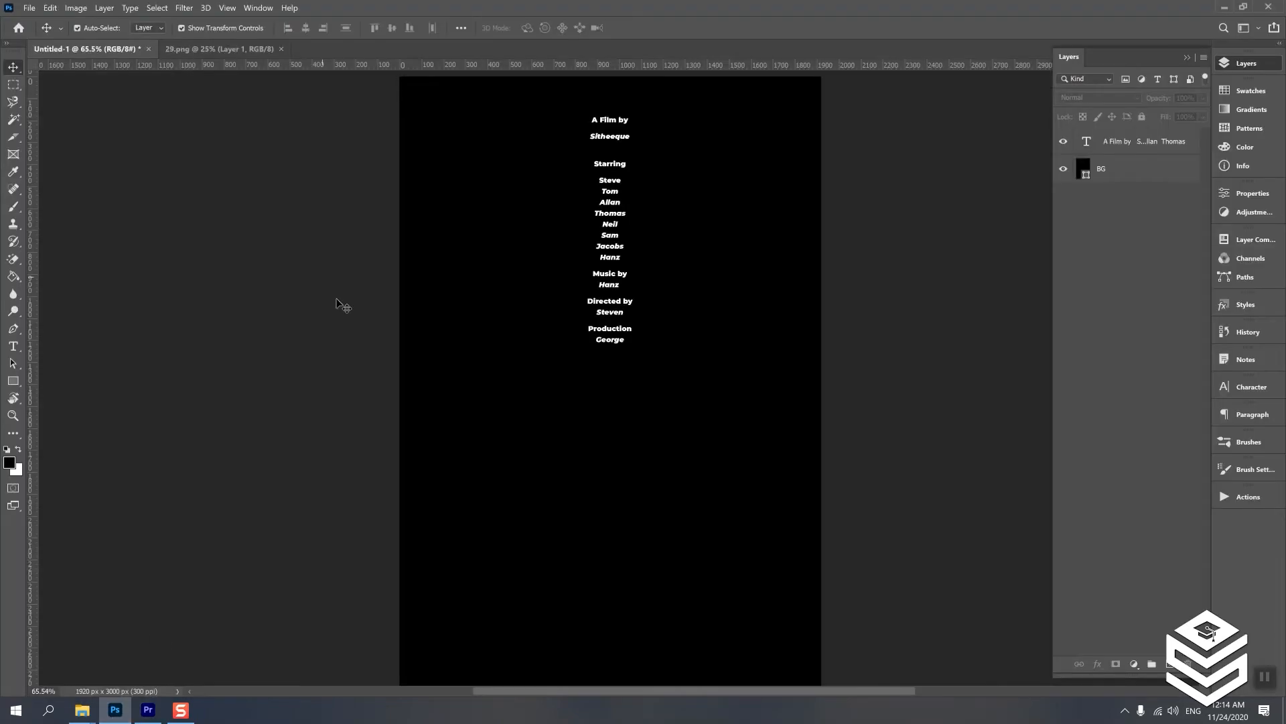
{"action": "left_click", "coordinate": [216, 51]}
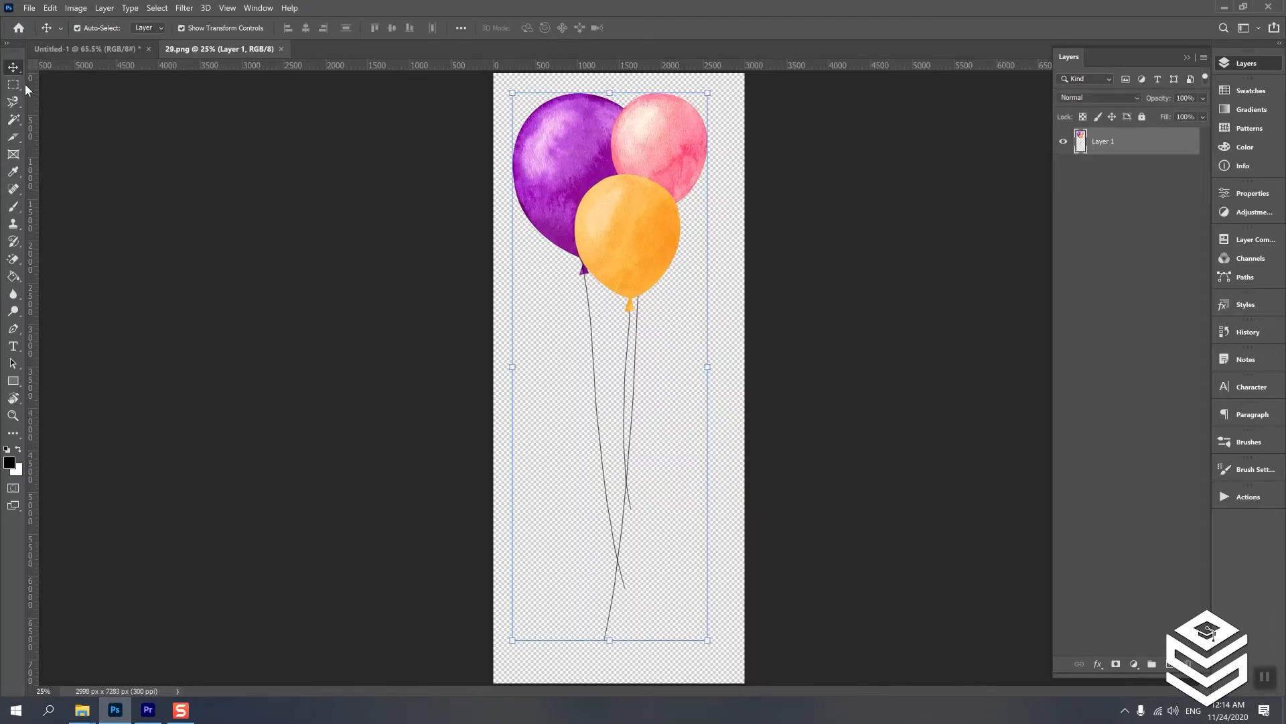
{"action": "left_click", "coordinate": [78, 50]}
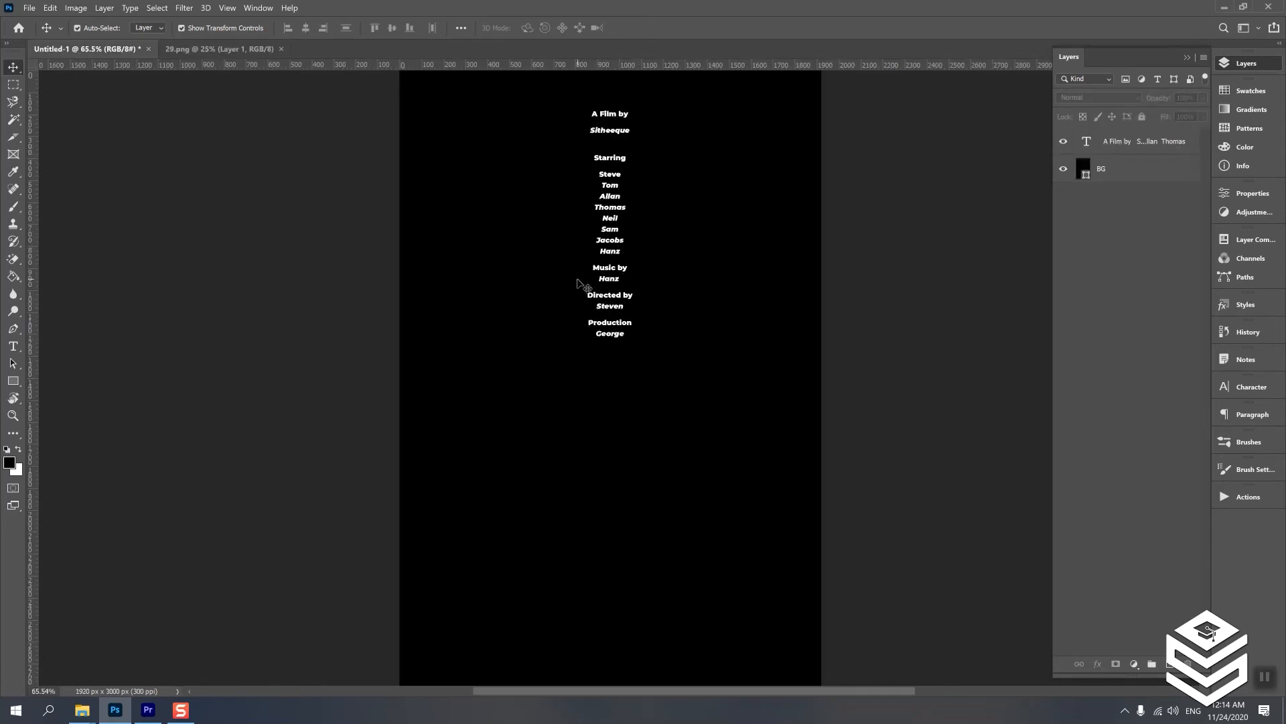
{"action": "scroll", "coordinate": [630, 238], "scroll_direction": "up", "scroll_amount": 3}
{"action": "scroll", "coordinate": [569, 188], "scroll_direction": "down", "scroll_amount": 3}
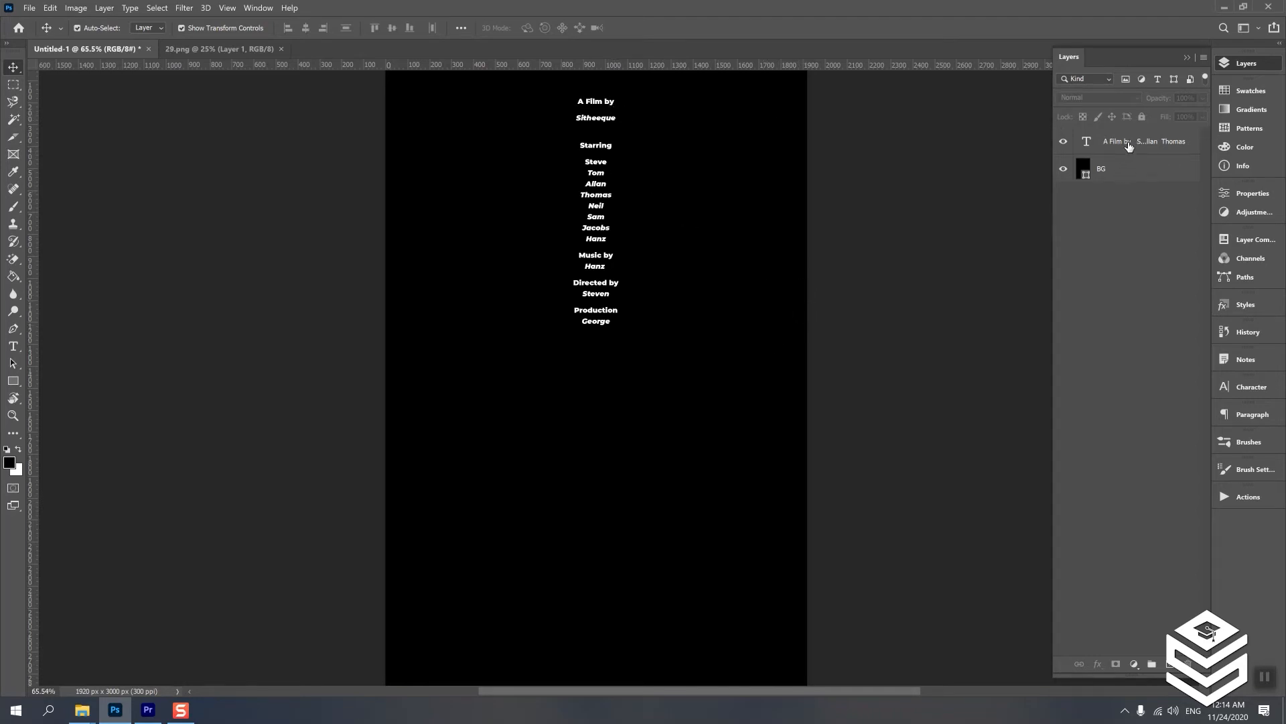
{"action": "left_click", "coordinate": [1102, 172]}
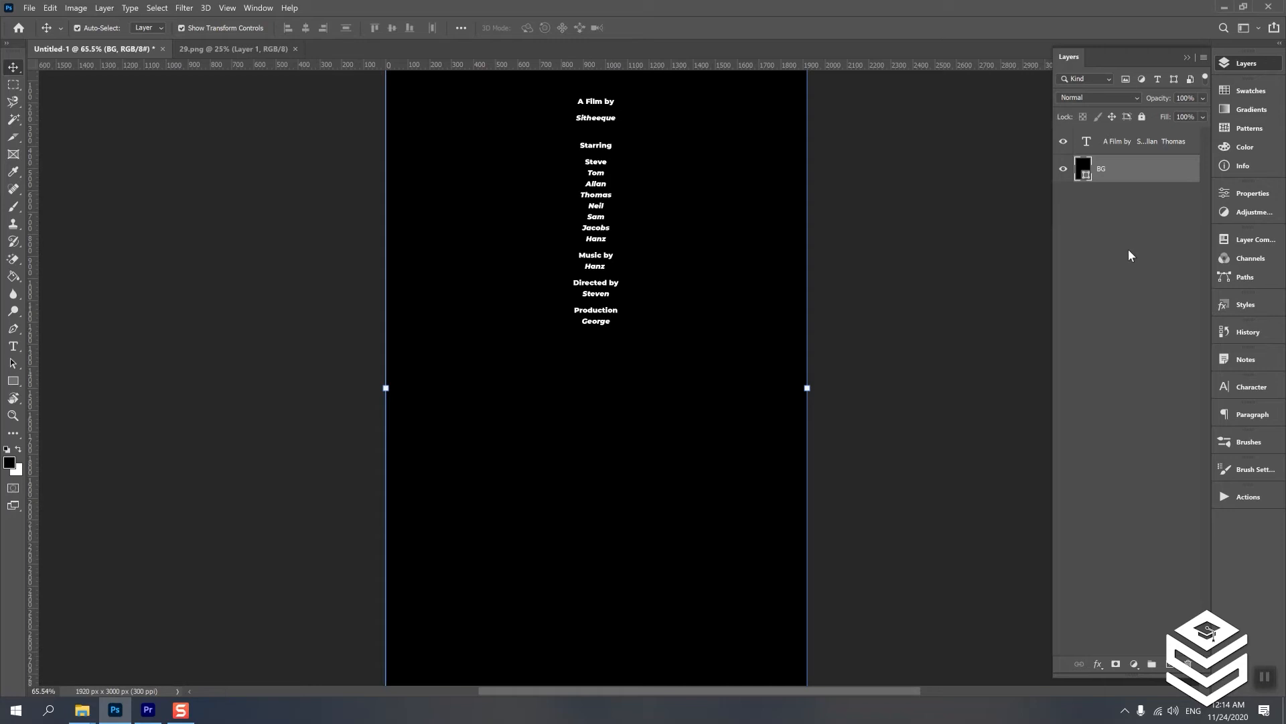
{"action": "left_click", "coordinate": [1153, 142]}
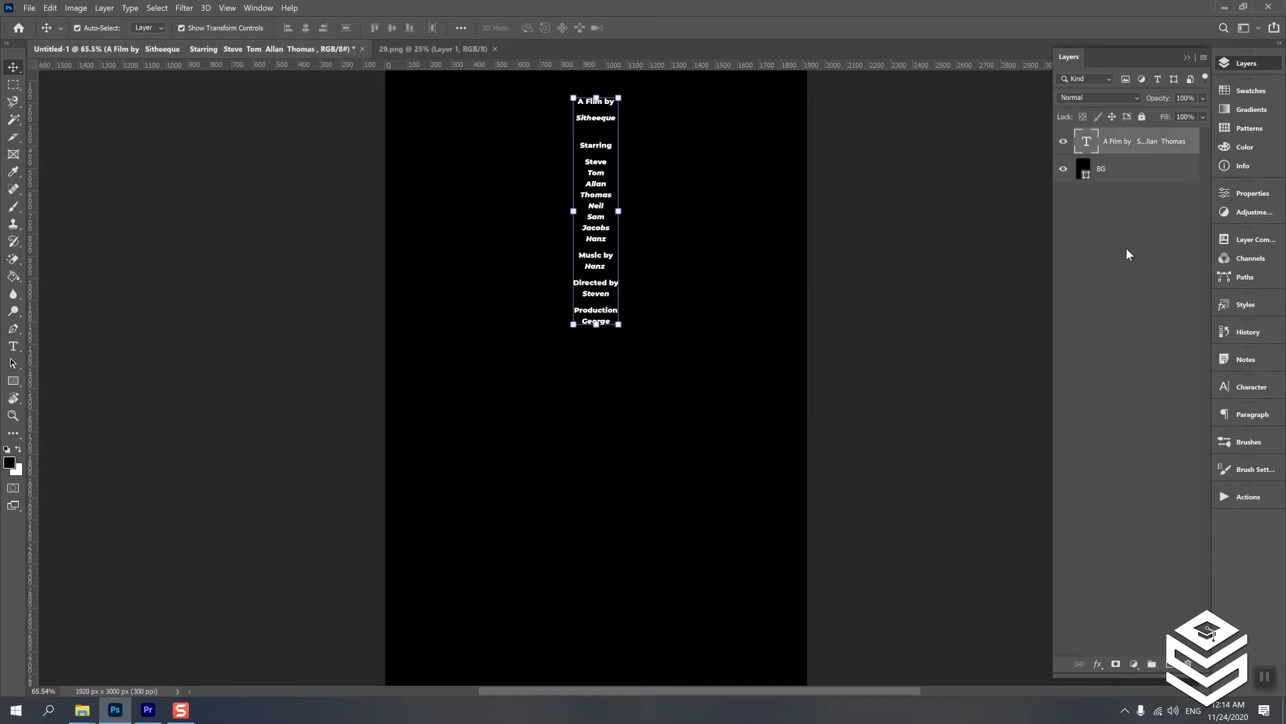
{"action": "left_click", "coordinate": [637, 343]}
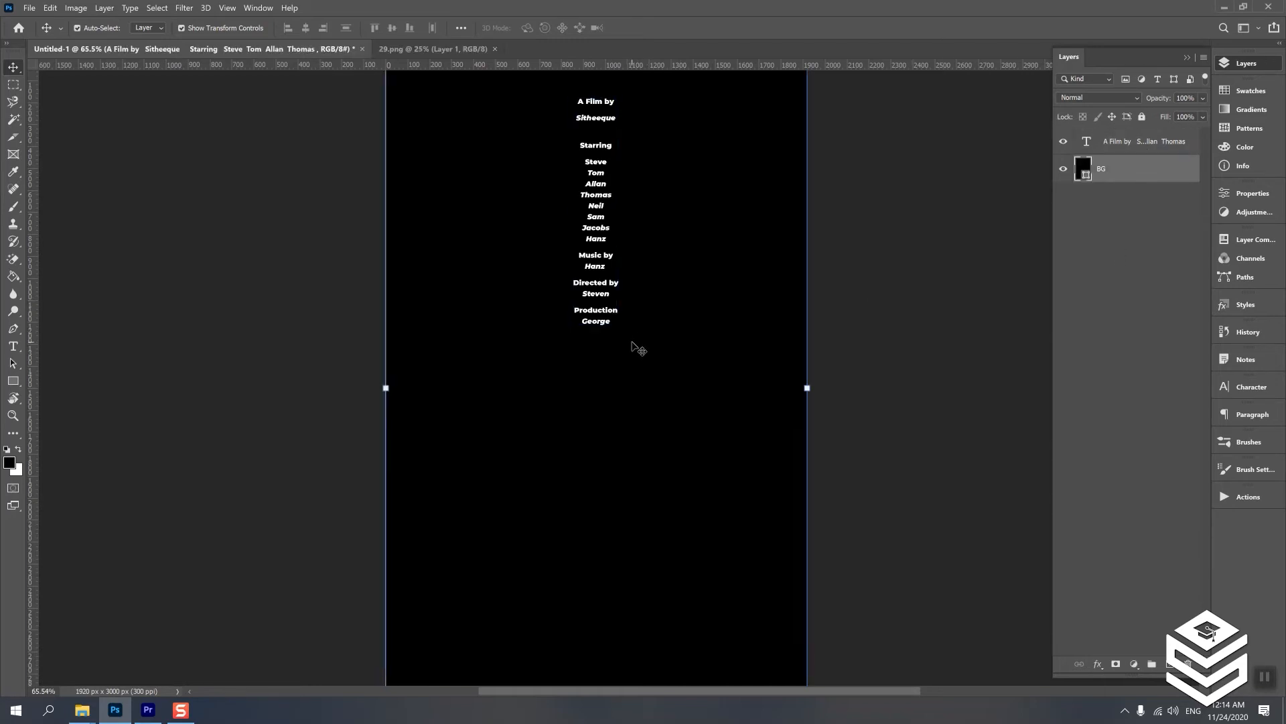
{"action": "left_click", "coordinate": [324, 212]}
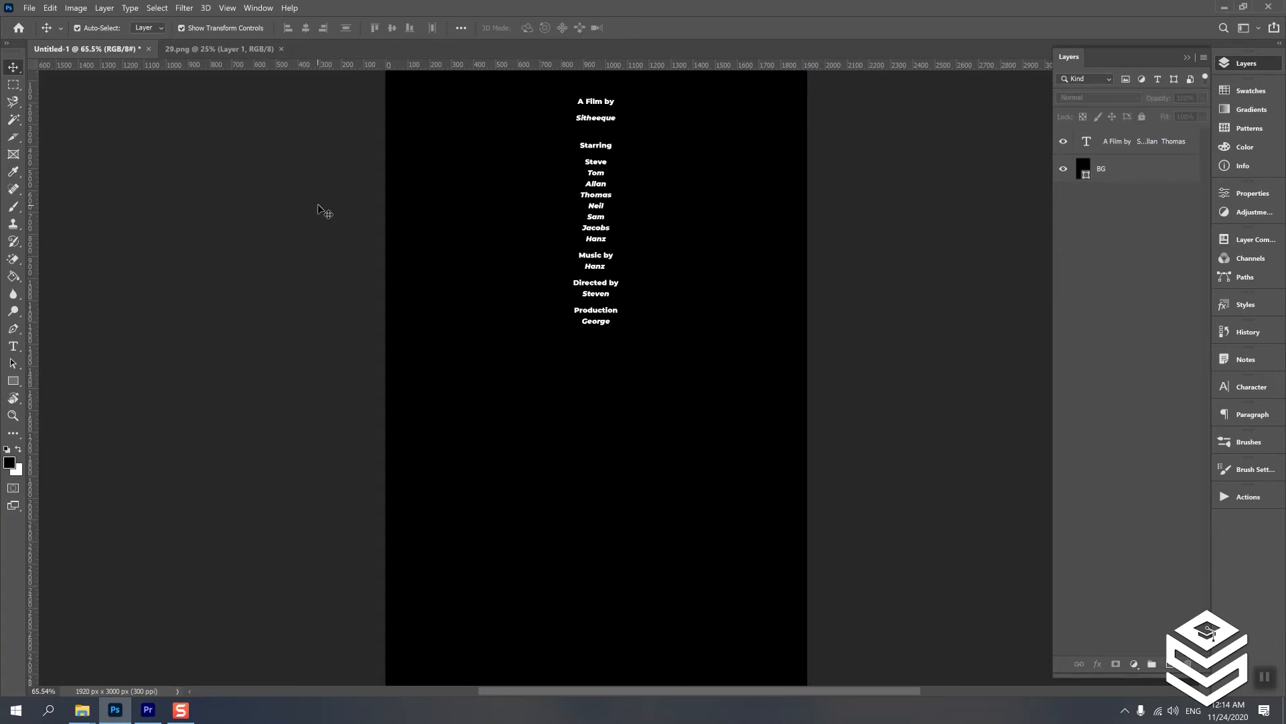
- Copy the balloon layer from 29.png into the Untitled-1 credits document
{"action": "left_click", "coordinate": [222, 50]}
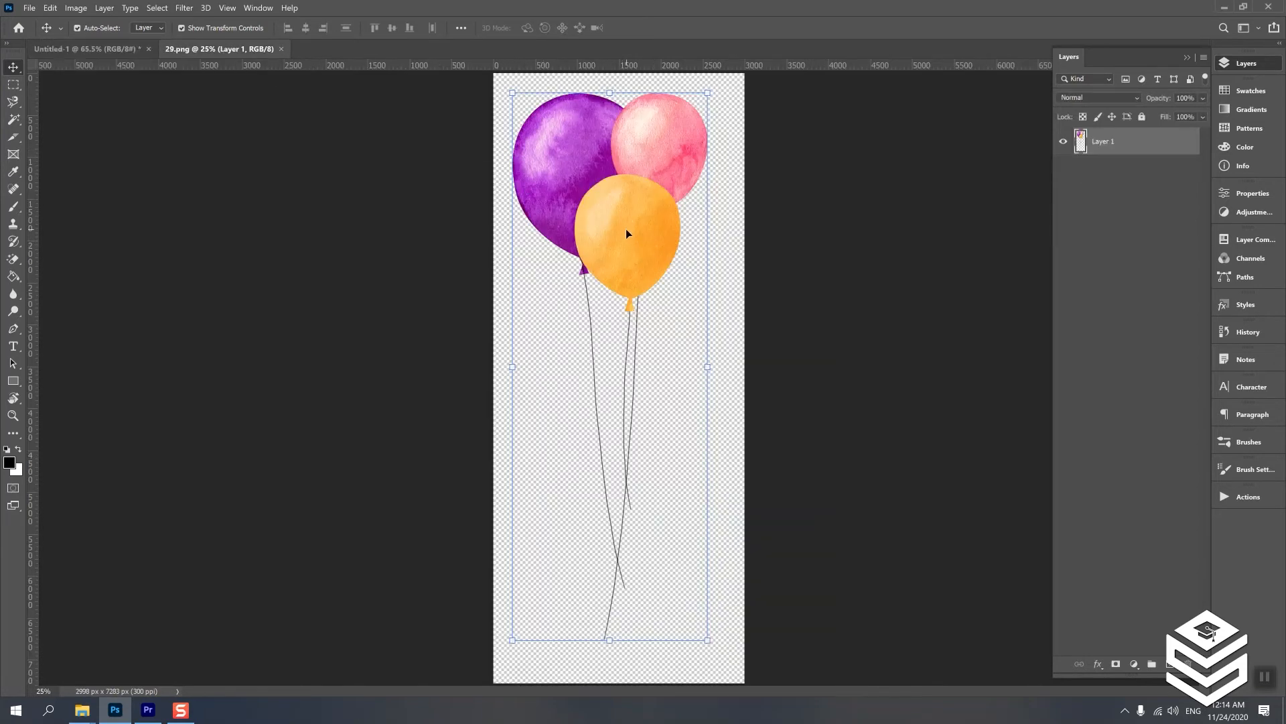
{"action": "left_click_drag", "start_coordinate": [629, 244], "coordinate": [447, 176]}
{"action": "left_click_drag", "start_coordinate": [520, 262], "coordinate": [520, 262]}
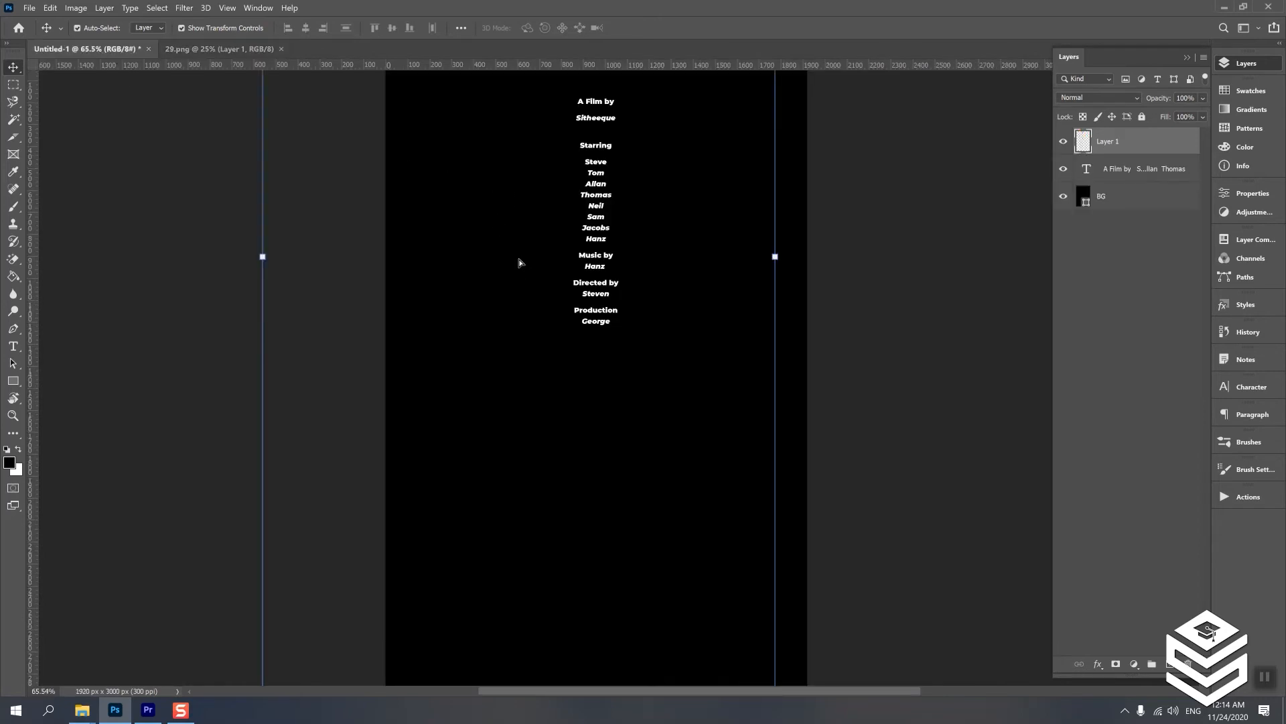
- Scale the pasted balloon layer down to about 27% and position it beside the upper credits text, on its left side
{"action": "left_click_drag", "start_coordinate": [565, 87], "coordinate": [600, 541]}
{"action": "left_click_drag", "start_coordinate": [599, 252], "coordinate": [630, 359]}
{"action": "key", "text": "ctrl+t"}
{"action": "left_click_drag", "start_coordinate": [323, 102], "coordinate": [651, 500]}
{"action": "left_click_drag", "start_coordinate": [672, 629], "coordinate": [543, 140]}
{"action": "left_click_drag", "start_coordinate": [387, 156], "coordinate": [672, 499]}
{"action": "left_click_drag", "start_coordinate": [598, 643], "coordinate": [516, 238]}
{"action": "left_click_drag", "start_coordinate": [424, 136], "coordinate": [496, 284]}
{"action": "left_click_drag", "start_coordinate": [552, 403], "coordinate": [485, 203]}
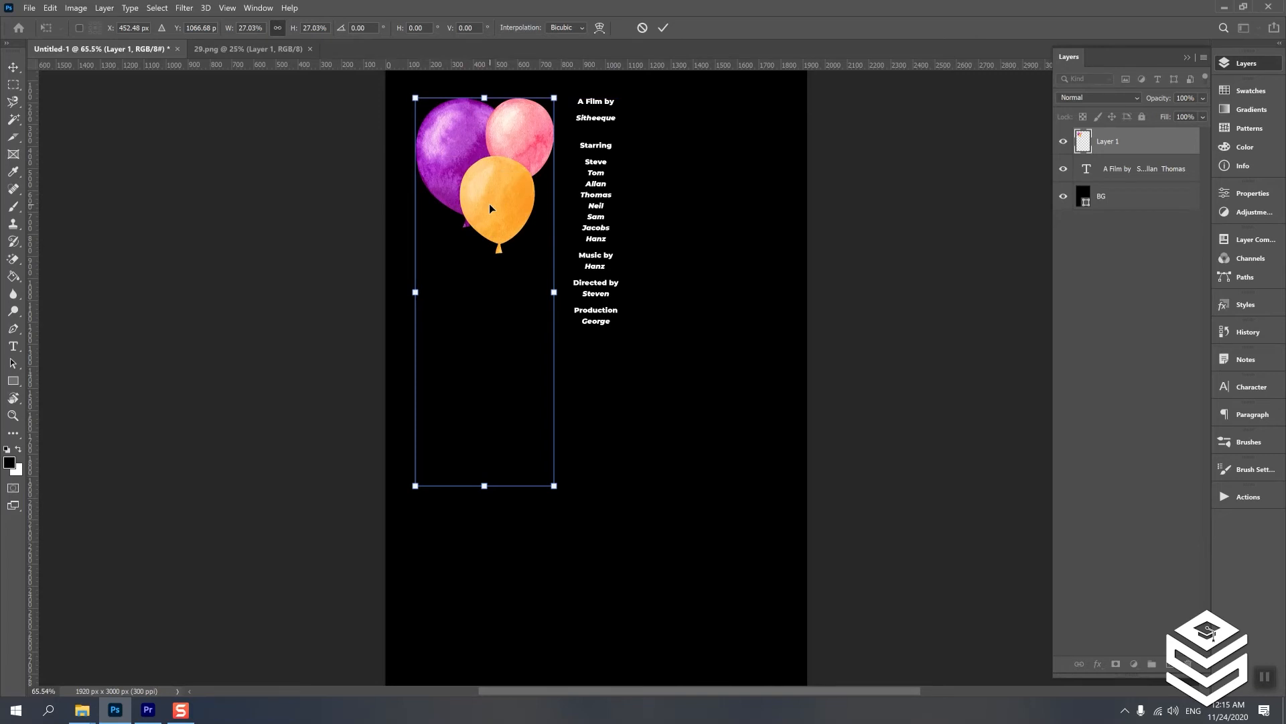
{"action": "mouse_move", "coordinate": [495, 187]}
{"action": "left_mouse_down"}
{"action": "mouse_move", "coordinate": [561, 275]}
{"action": "mouse_move", "coordinate": [497, 191]}
{"action": "left_mouse_up"}
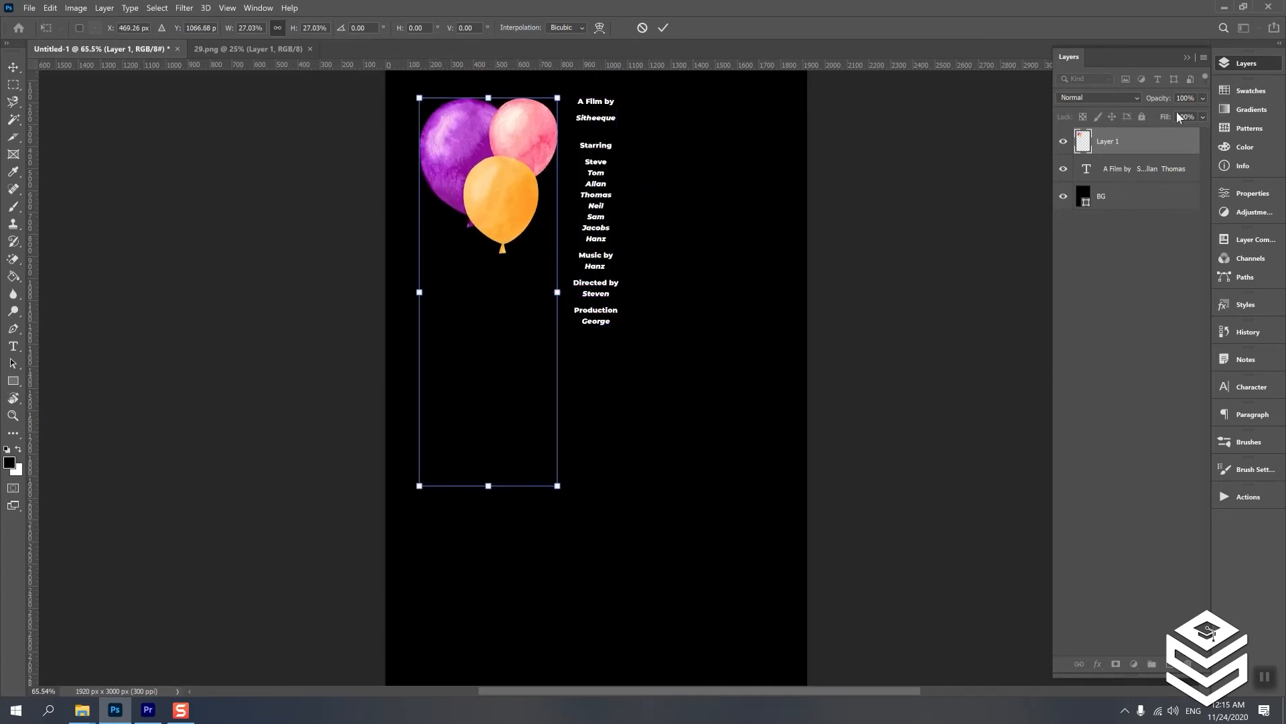
{"action": "left_click", "coordinate": [1119, 144]}
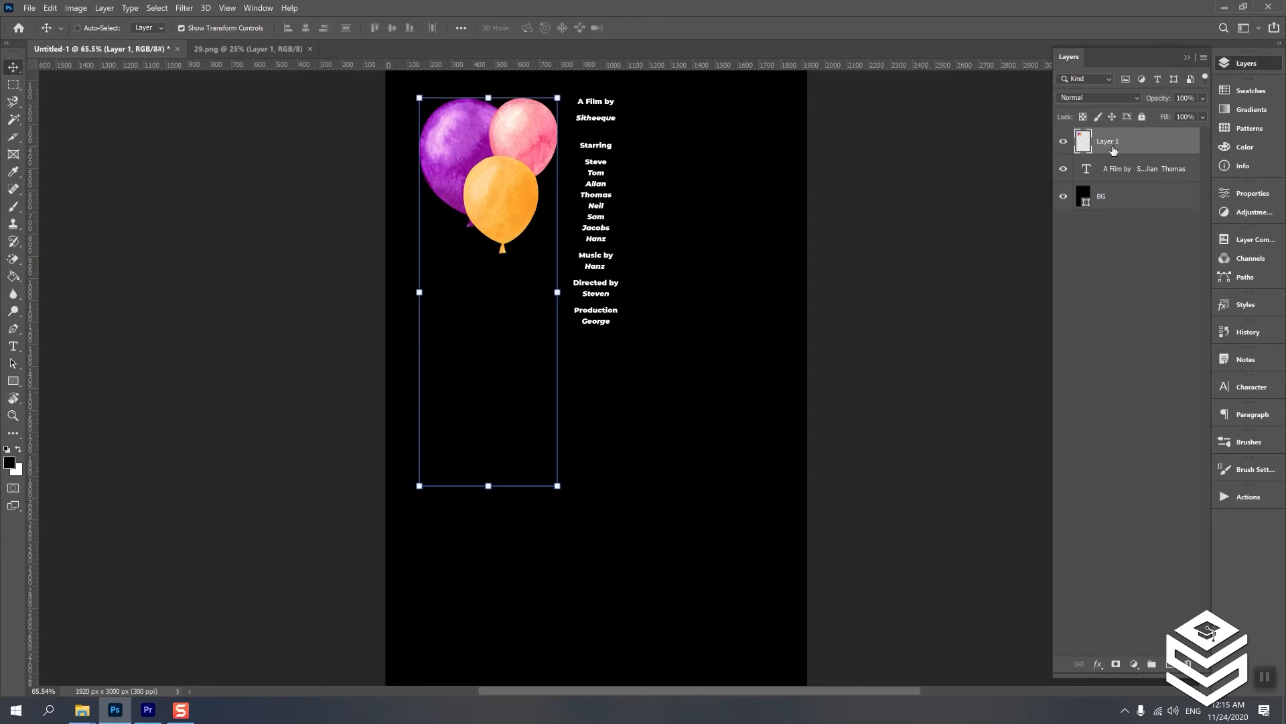
- Duplicate the balloon layer twice, placing one copy to the right of the credits text and one below the left-hand balloons
{"action": "key", "text": "ctrl"}
{"action": "left_click_drag", "start_coordinate": [504, 189], "coordinate": [734, 182], "text": "alt"}
{"action": "key", "text": "ctrl+j"}
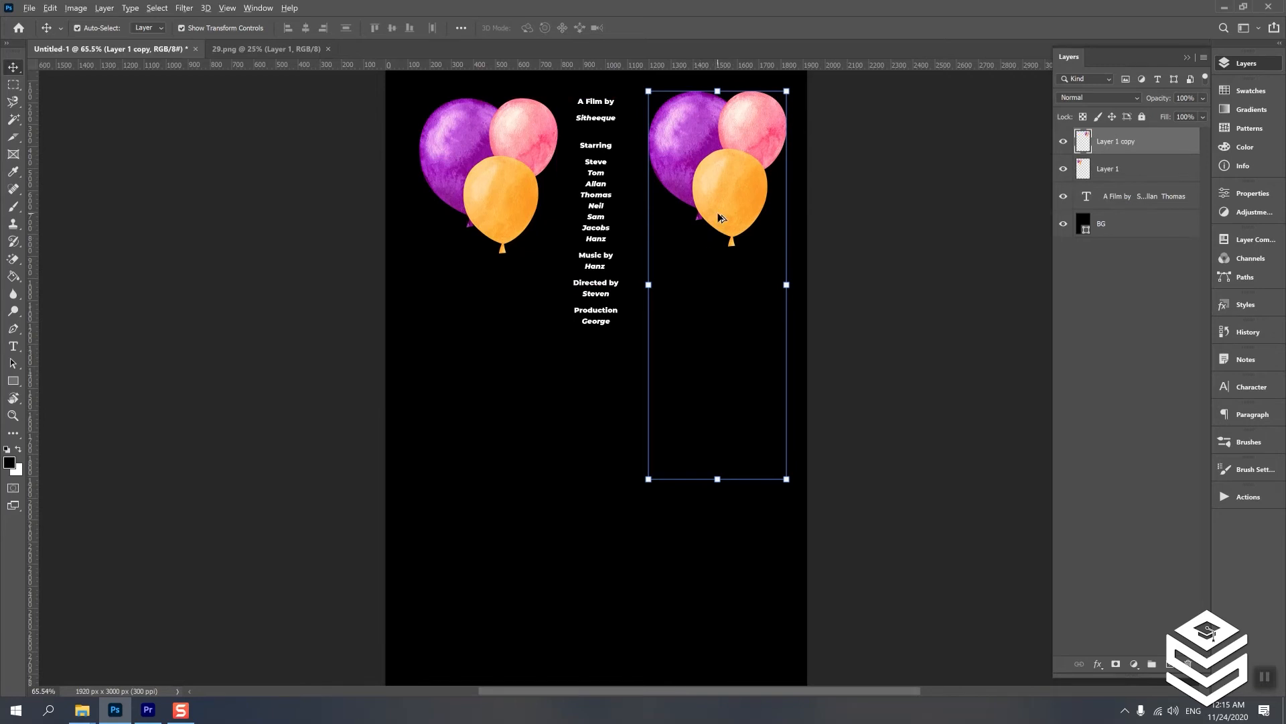
{"action": "left_click_drag", "start_coordinate": [724, 216], "coordinate": [497, 548]}
{"action": "key", "text": "ctrl+j"}
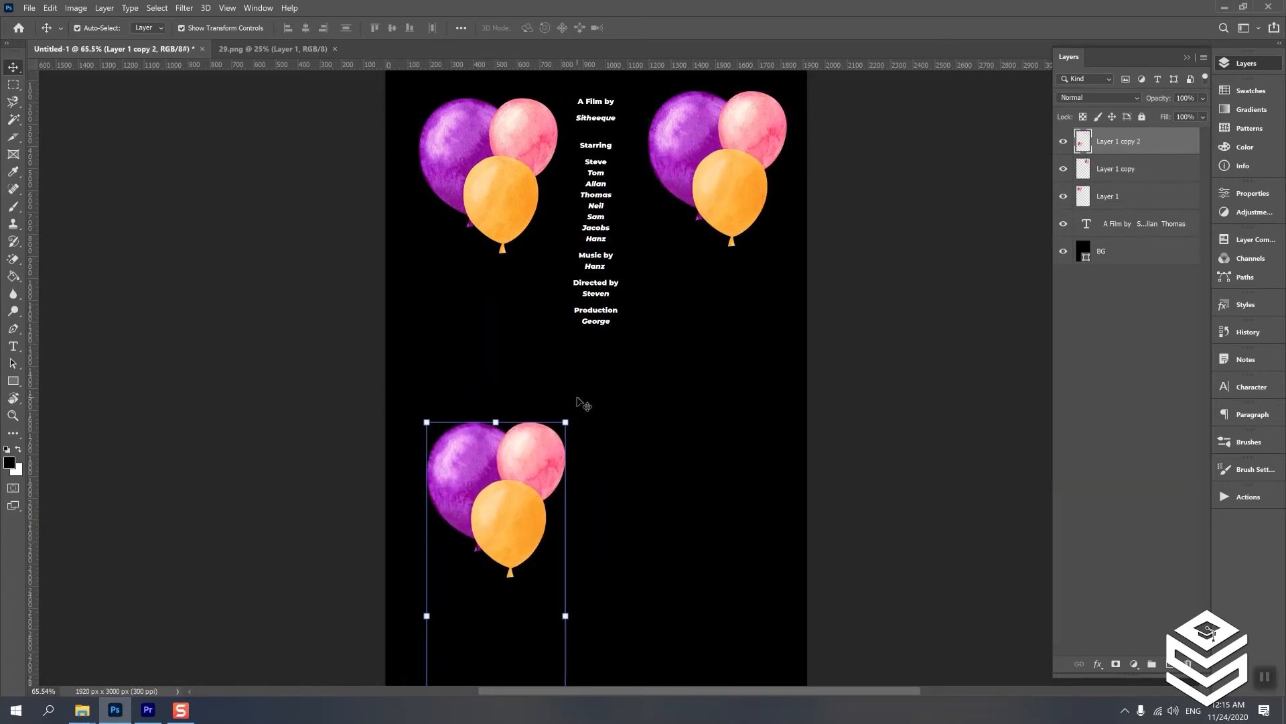
- Flip the lower balloon copy to -100% width and height and align it directly beneath the upper-left balloons
{"action": "left_click_drag", "start_coordinate": [571, 413], "coordinate": [393, 410]}
{"action": "scroll", "coordinate": [536, 429], "scroll_direction": "up", "scroll_amount": 3}
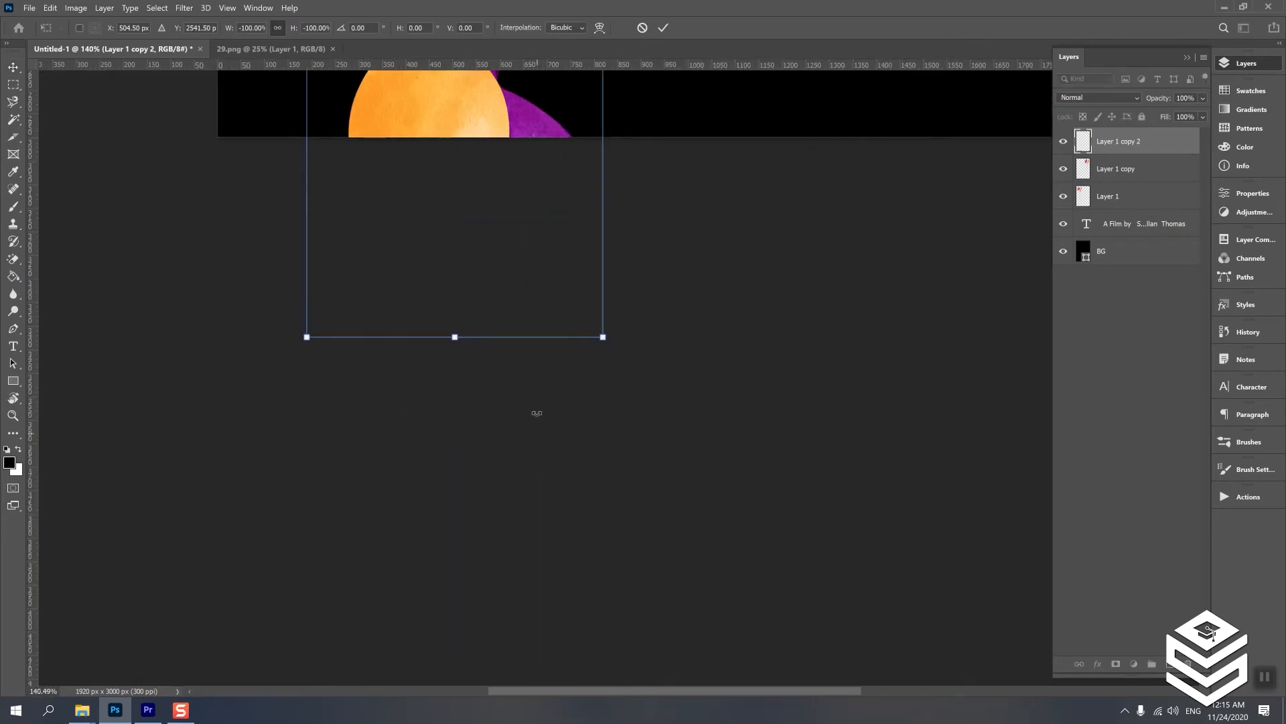
{"action": "scroll", "coordinate": [535, 402], "scroll_direction": "down", "scroll_amount": 3}
{"action": "scroll", "coordinate": [534, 391], "scroll_direction": "down", "scroll_amount": 2}
{"action": "left_click_drag", "start_coordinate": [545, 575], "coordinate": [544, 378]}
{"action": "left_click", "coordinate": [546, 421]}
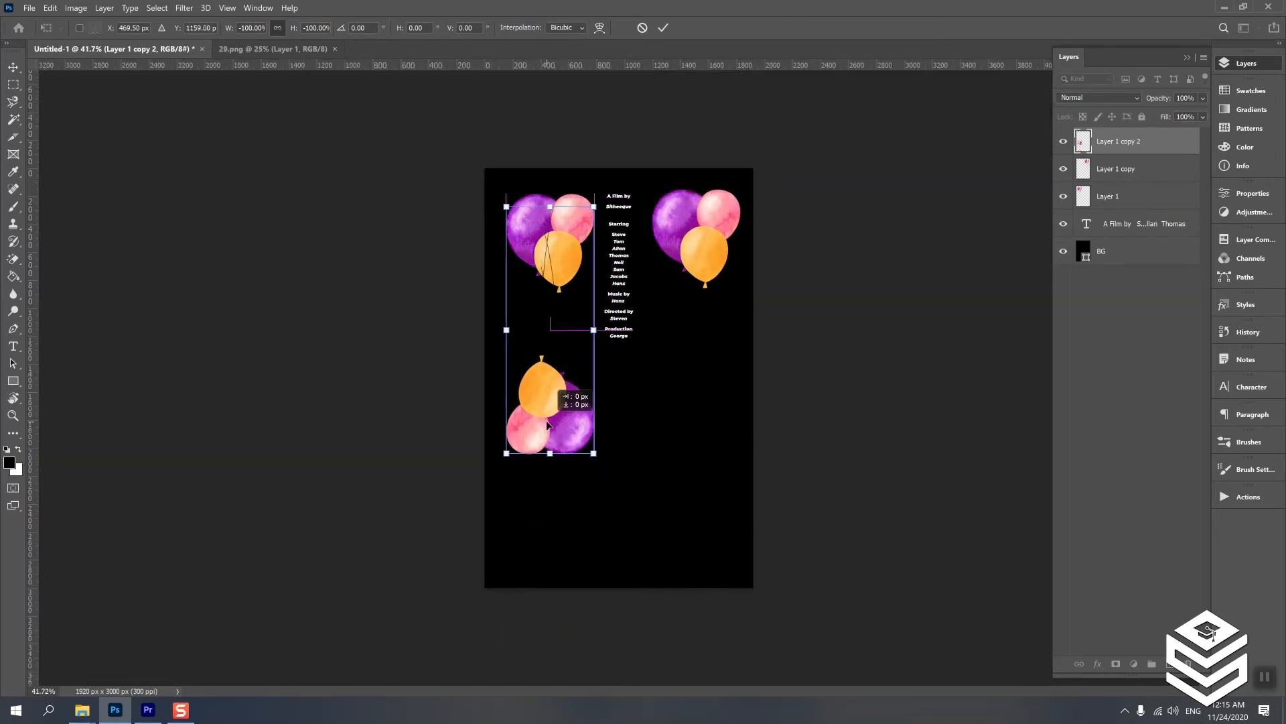
{"action": "left_click", "coordinate": [555, 419]}
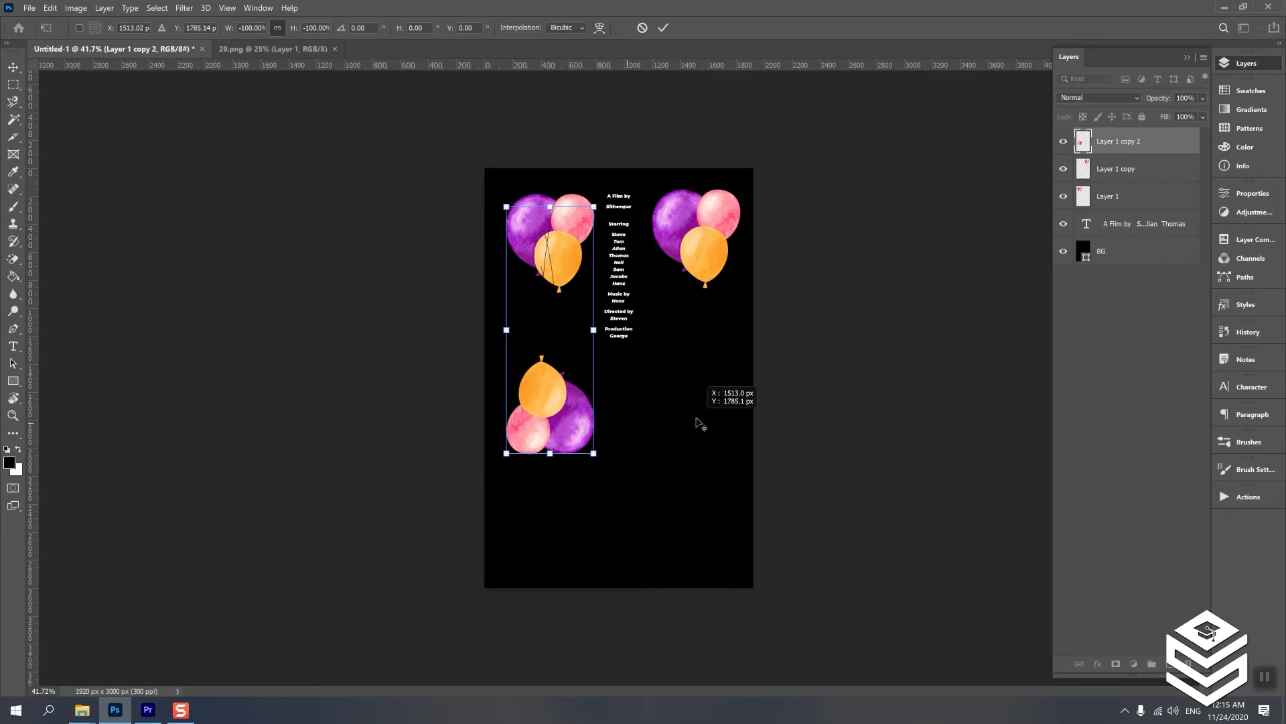
{"action": "key", "text": "Return"}
- Duplicate the upside-down balloons straight across, beneath the upper-right balloons, and deselect all layers
{"action": "left_click_drag", "start_coordinate": [546, 436], "coordinate": [693, 434]}
{"action": "left_click", "coordinate": [619, 538]}
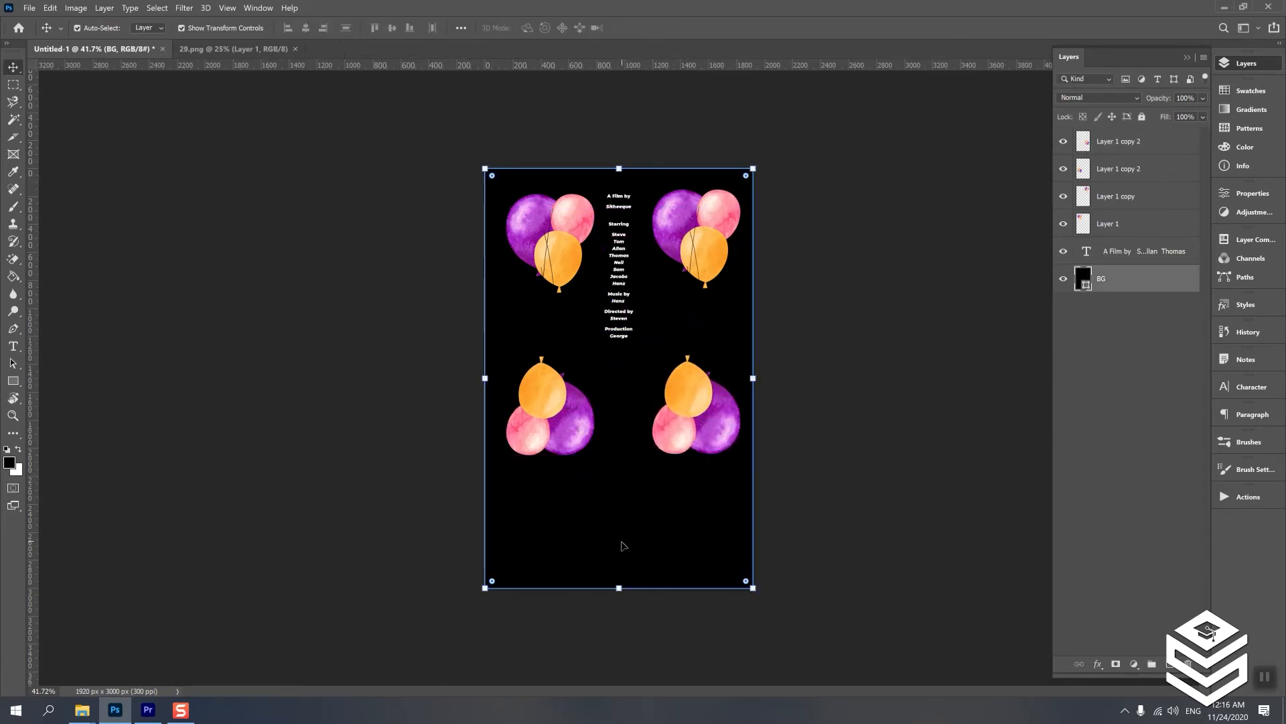
{"action": "left_click", "coordinate": [351, 329]}
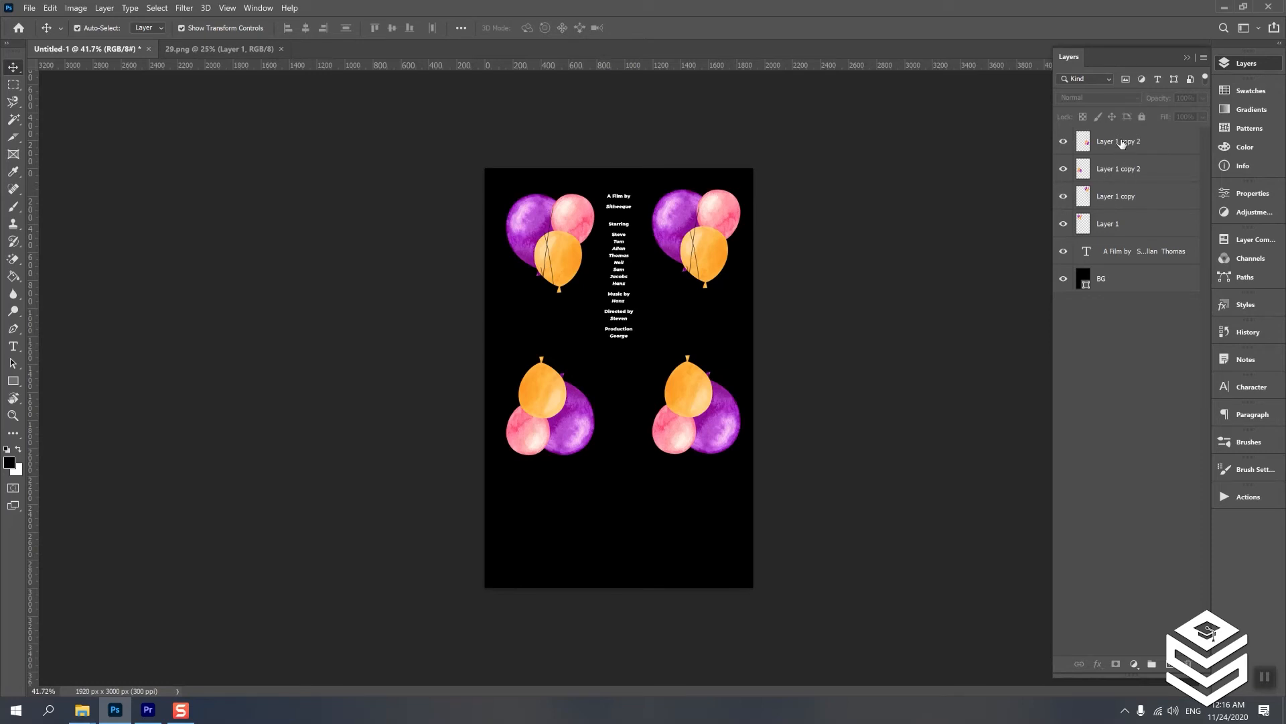
- Group the credits text layer with the four balloon layers, leaving BG outside the group
{"action": "left_click", "coordinate": [1128, 254]}
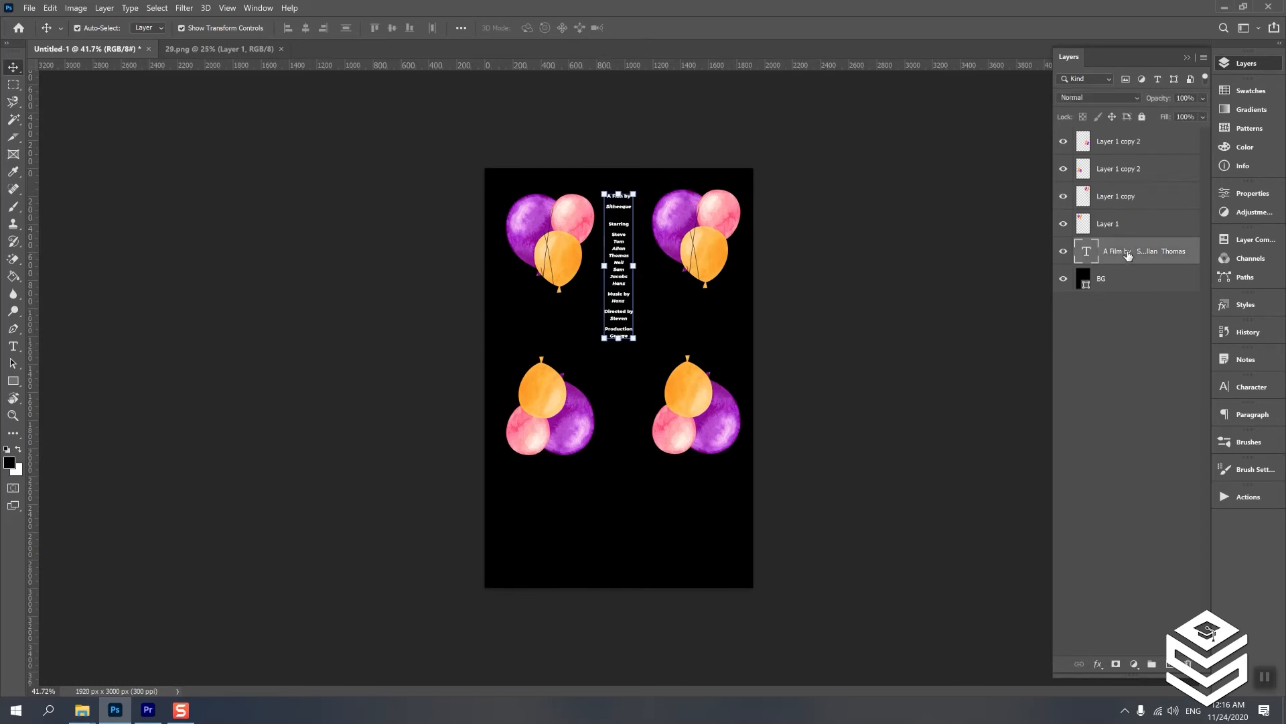
{"action": "left_click", "coordinate": [1123, 148], "text": "shift"}
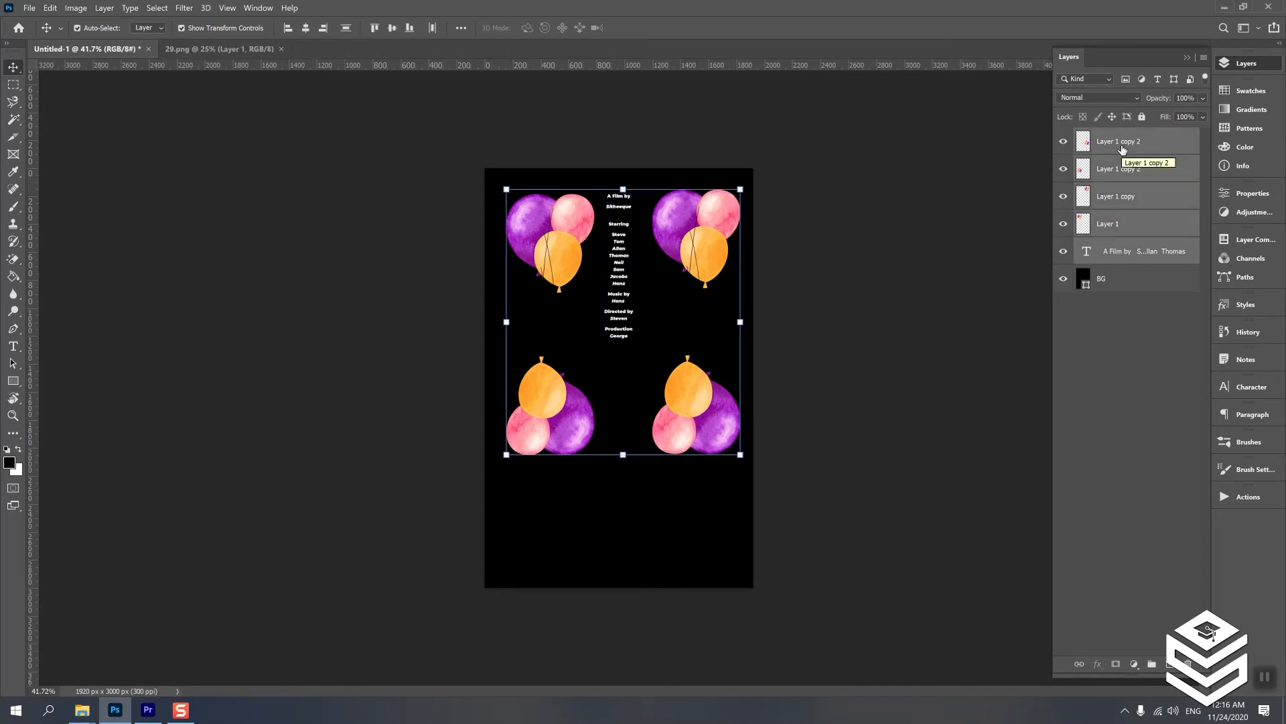
{"action": "key", "text": "ctrl"}
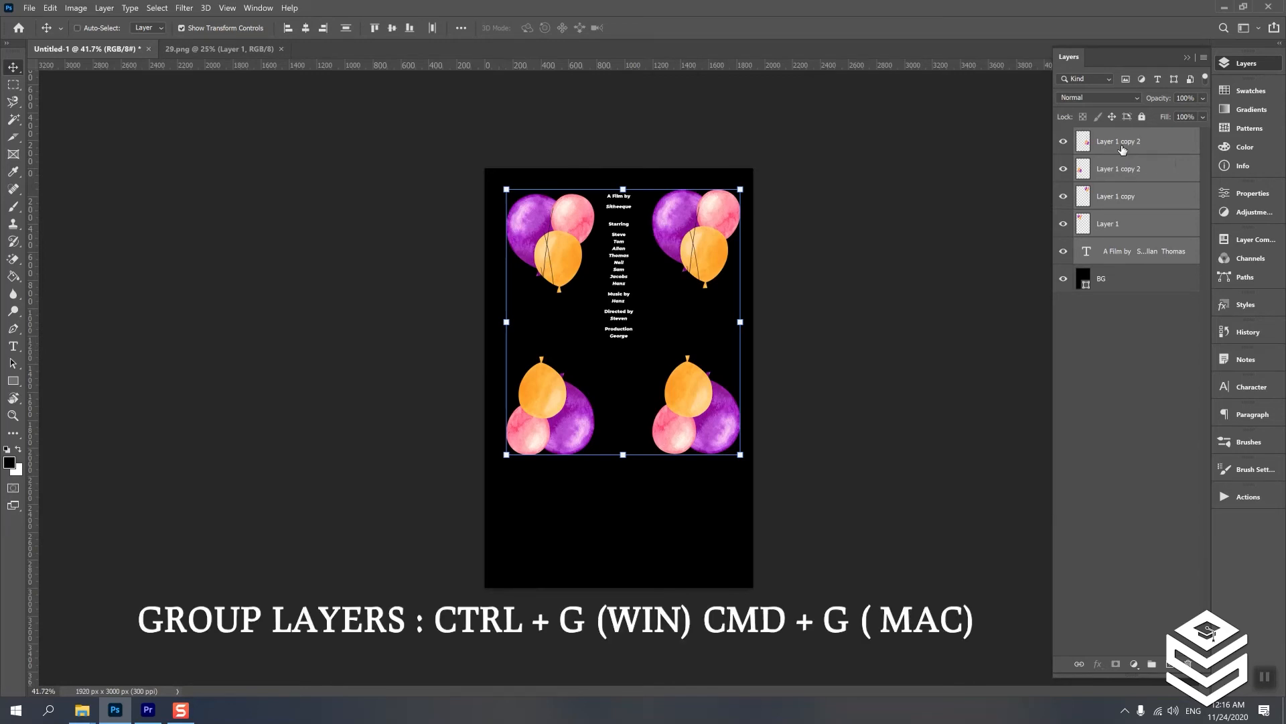
{"action": "key", "text": "ctrl+g"}
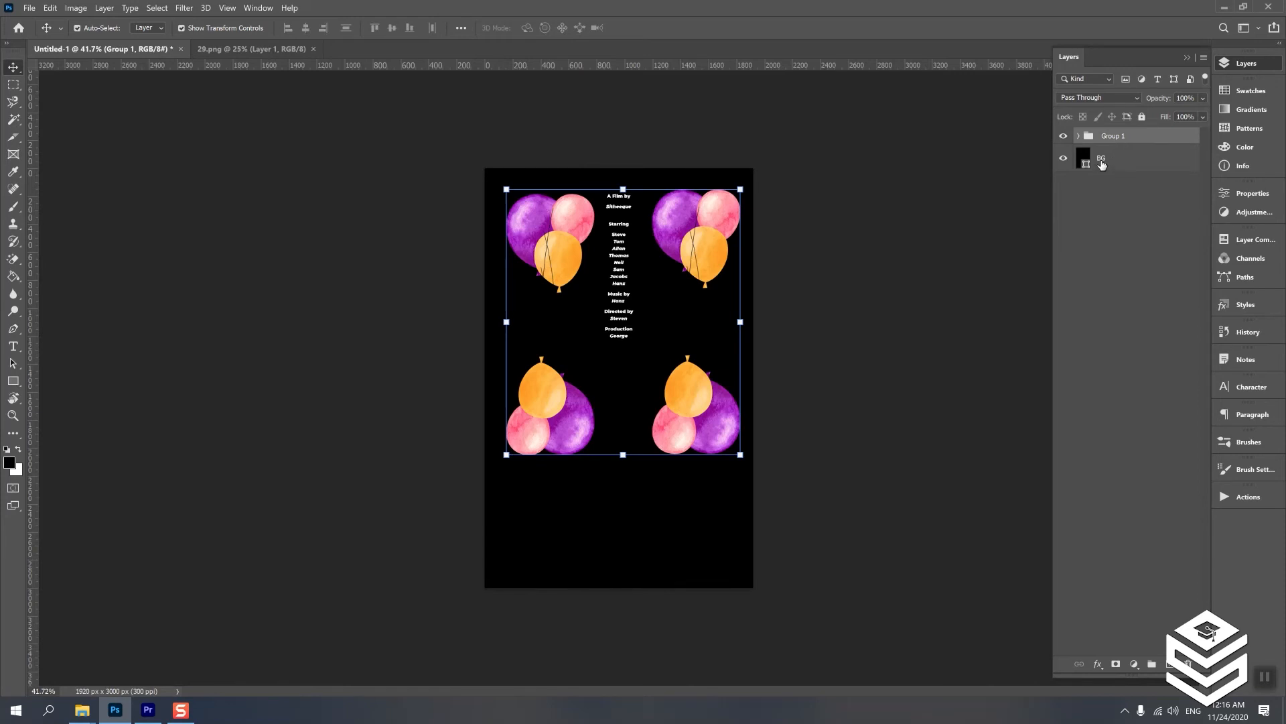
{"action": "right_click", "coordinate": [1156, 142]}
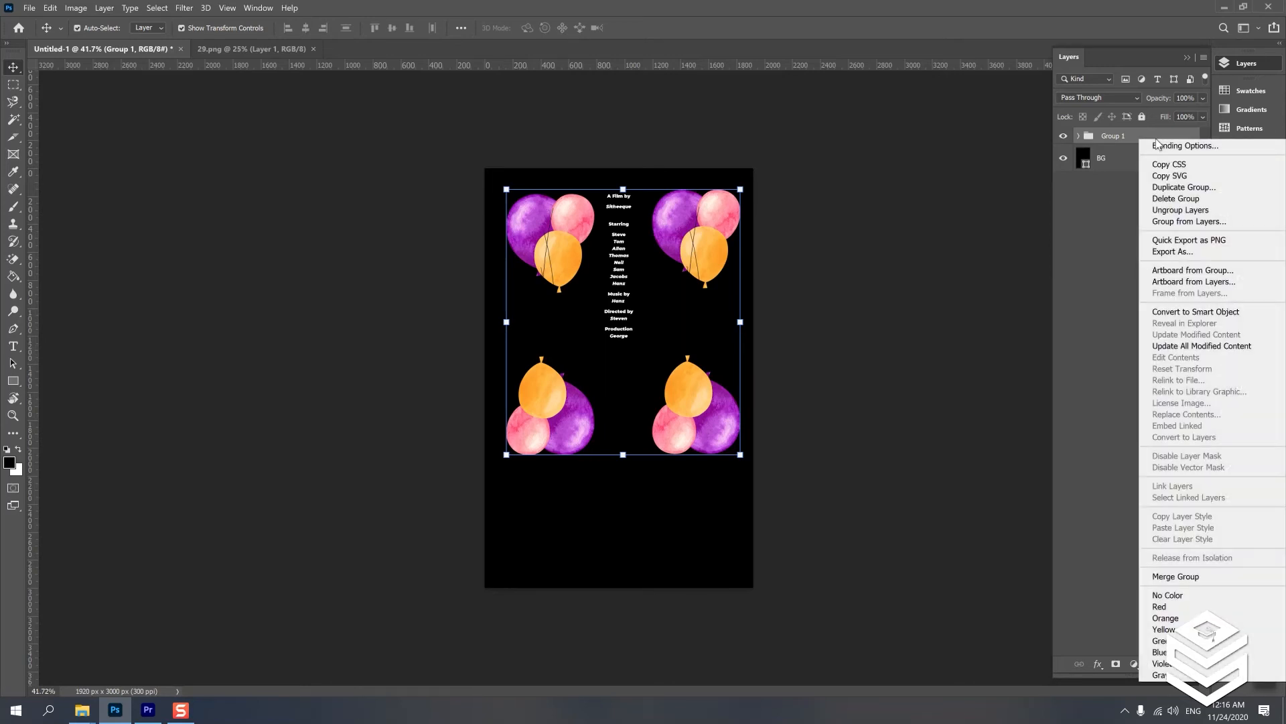
{"action": "left_click", "coordinate": [1173, 252]}
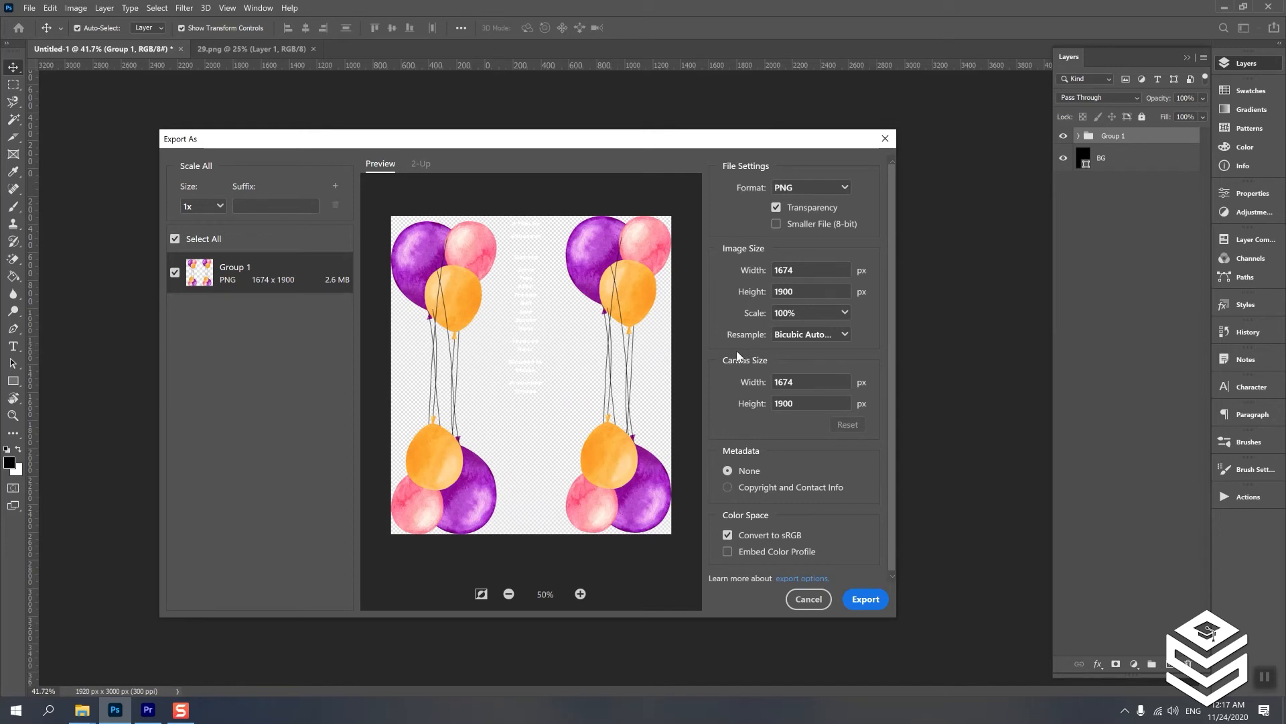
{"action": "left_click", "coordinate": [809, 599]}
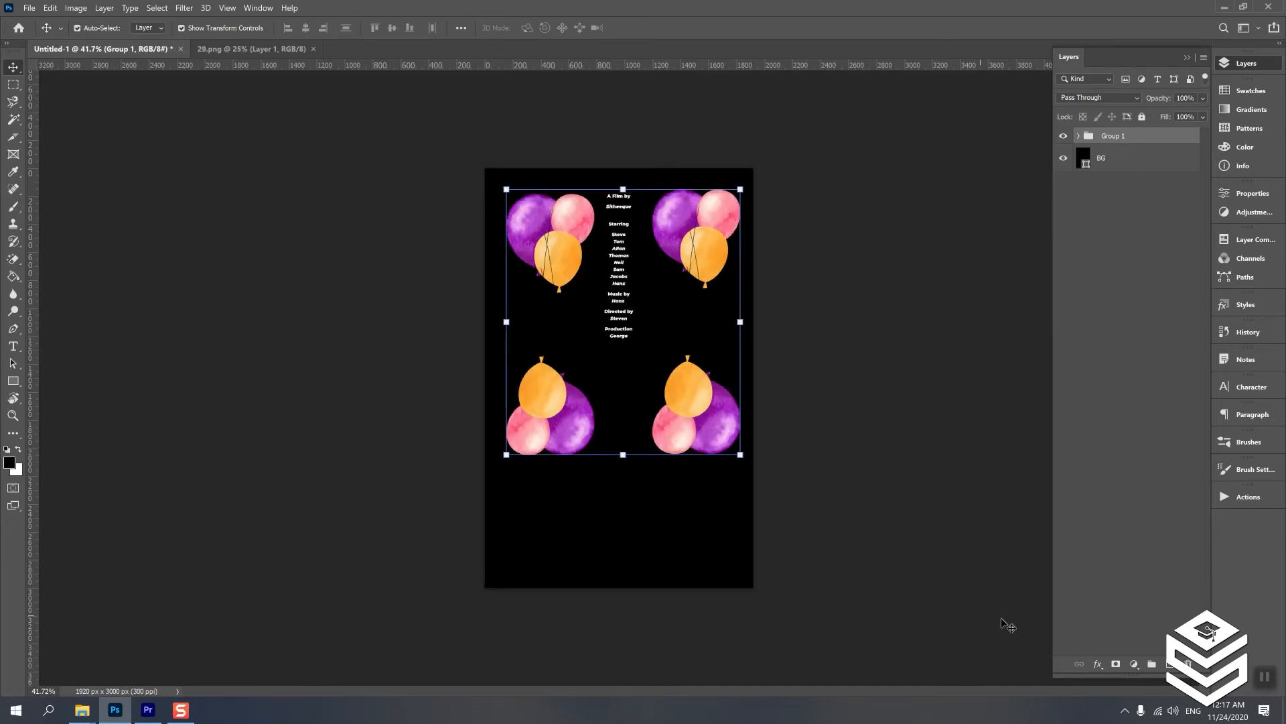
- Add a layer mask to Group 1 and export the group as a 1920 × 3000 px transparent PNG named End Credit on the Desktop
{"action": "left_click", "coordinate": [1116, 664]}
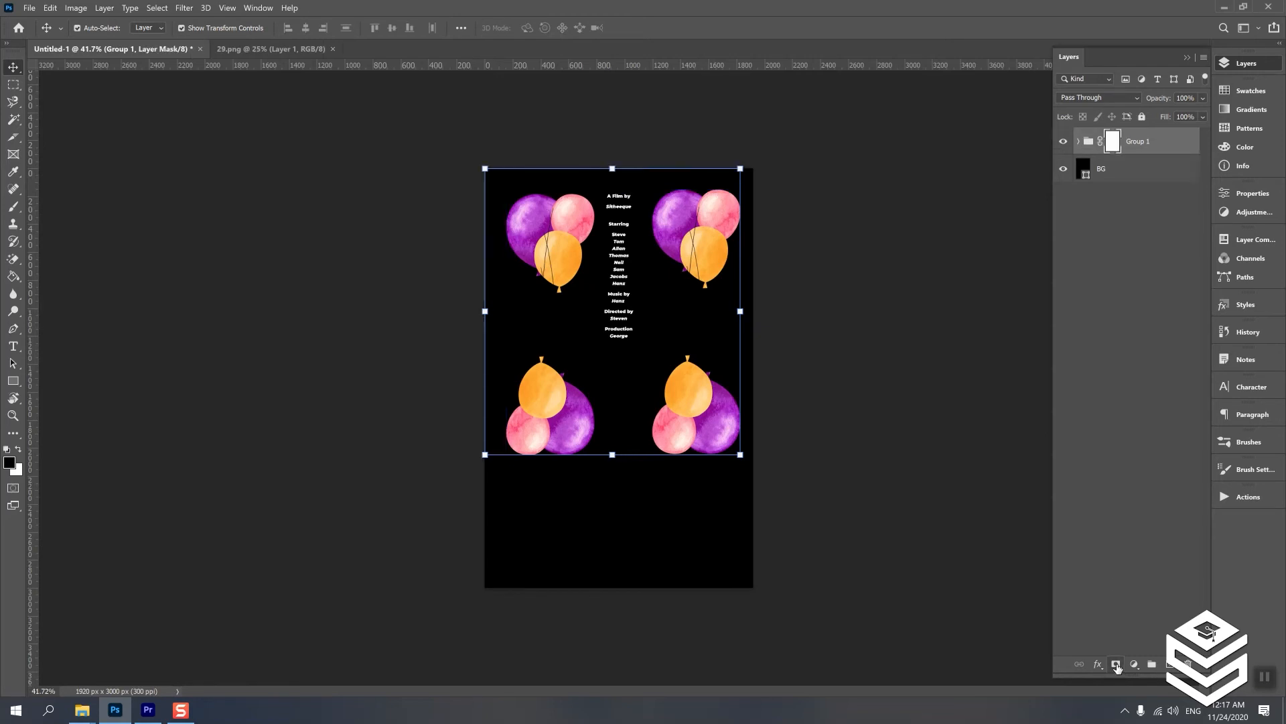
{"action": "right_click", "coordinate": [1171, 148]}
{"action": "left_click", "coordinate": [1193, 261]}
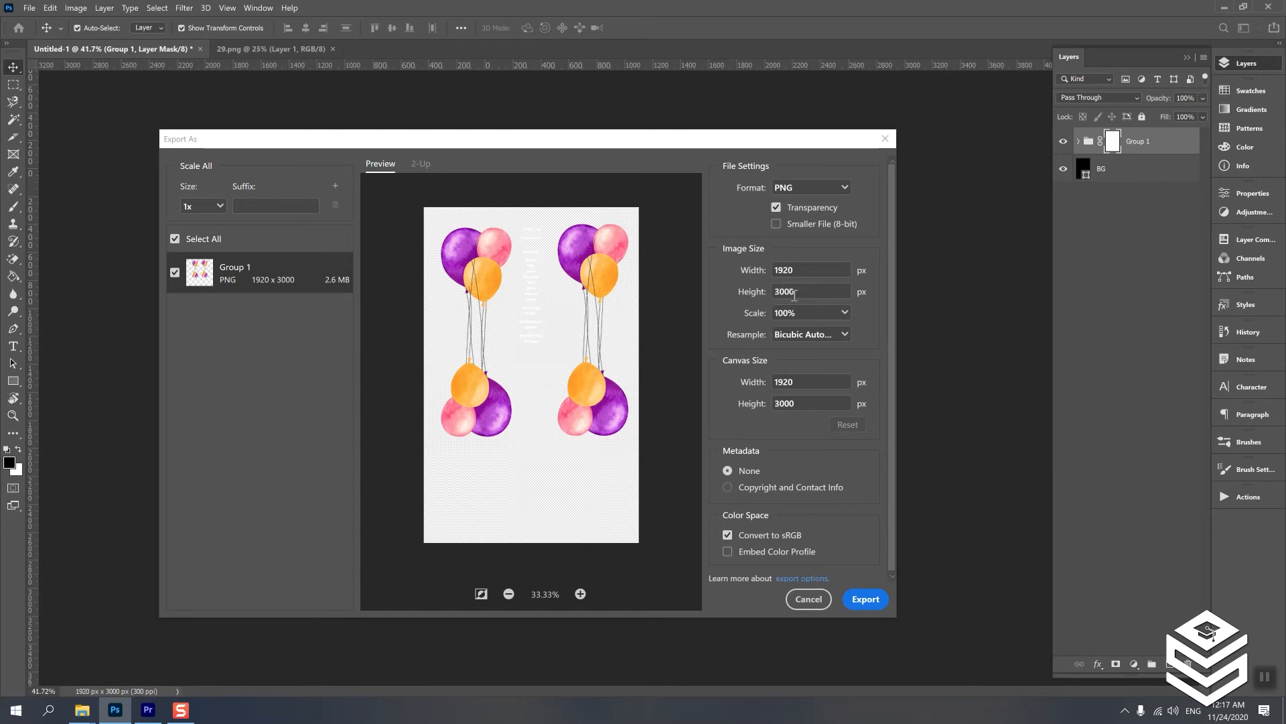
{"action": "left_click", "coordinate": [866, 600]}
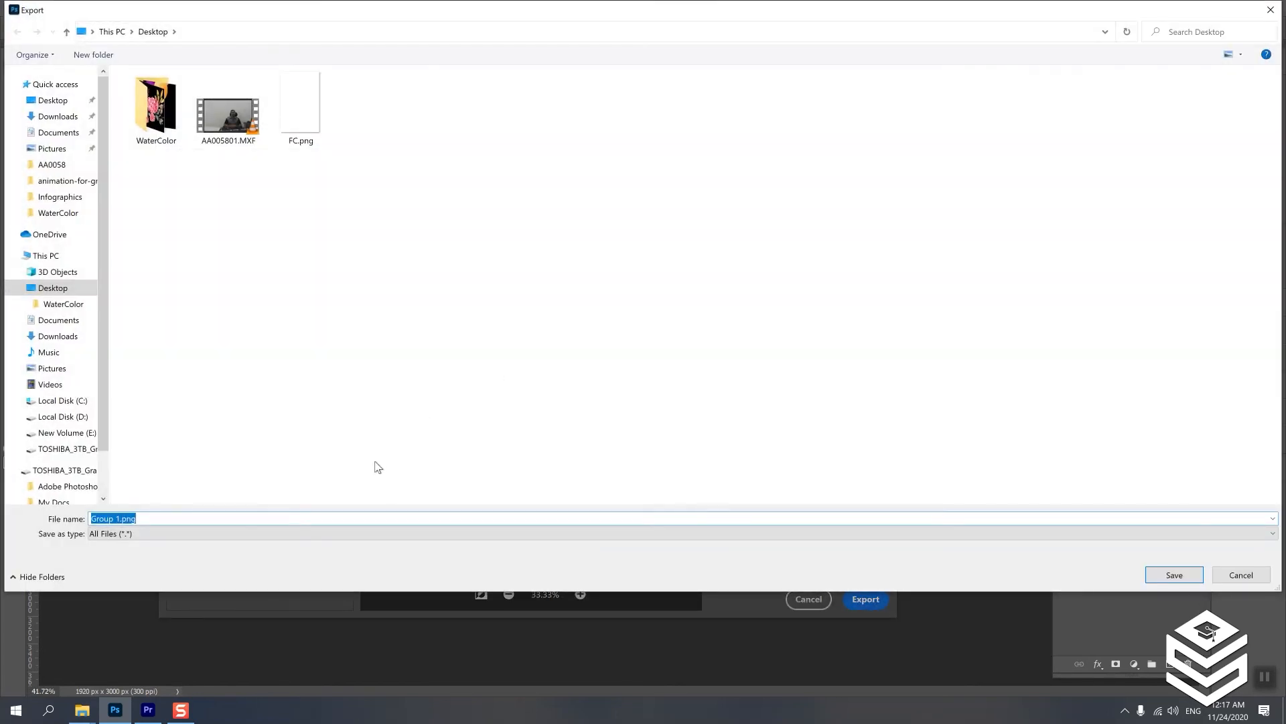
{"action": "type", "text": "End Credit"}
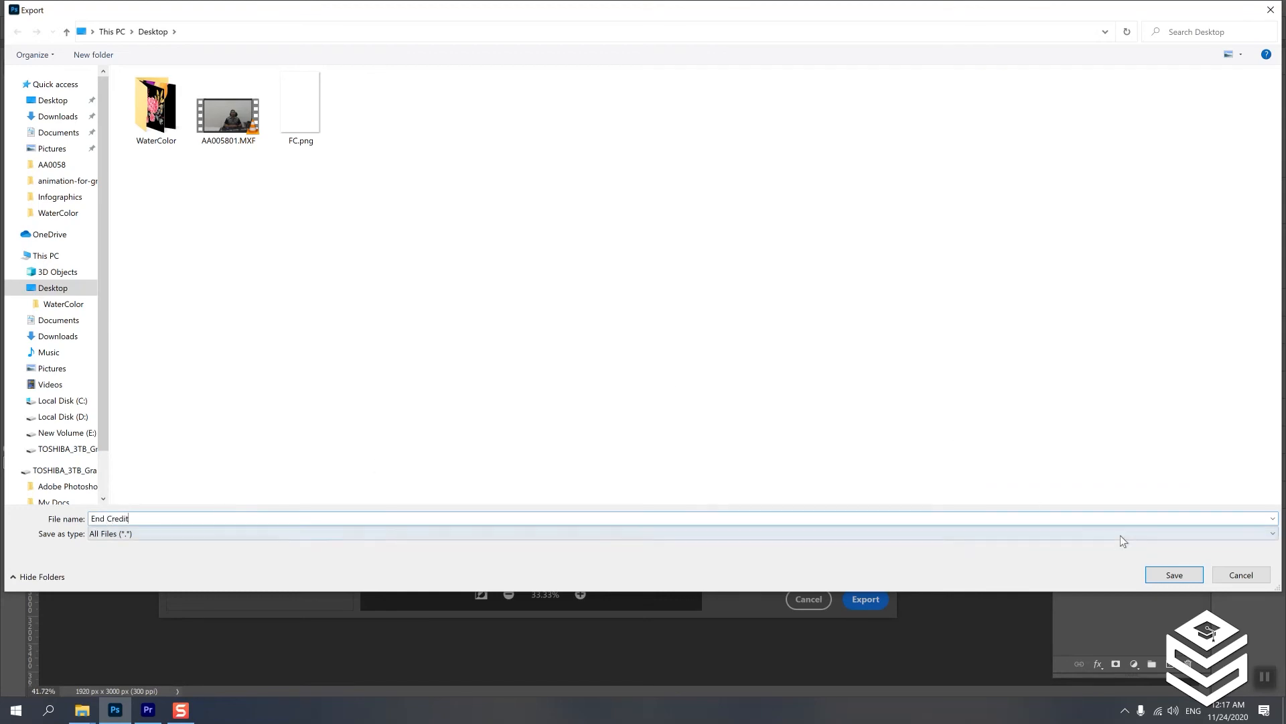
{"action": "left_click", "coordinate": [1171, 580]}
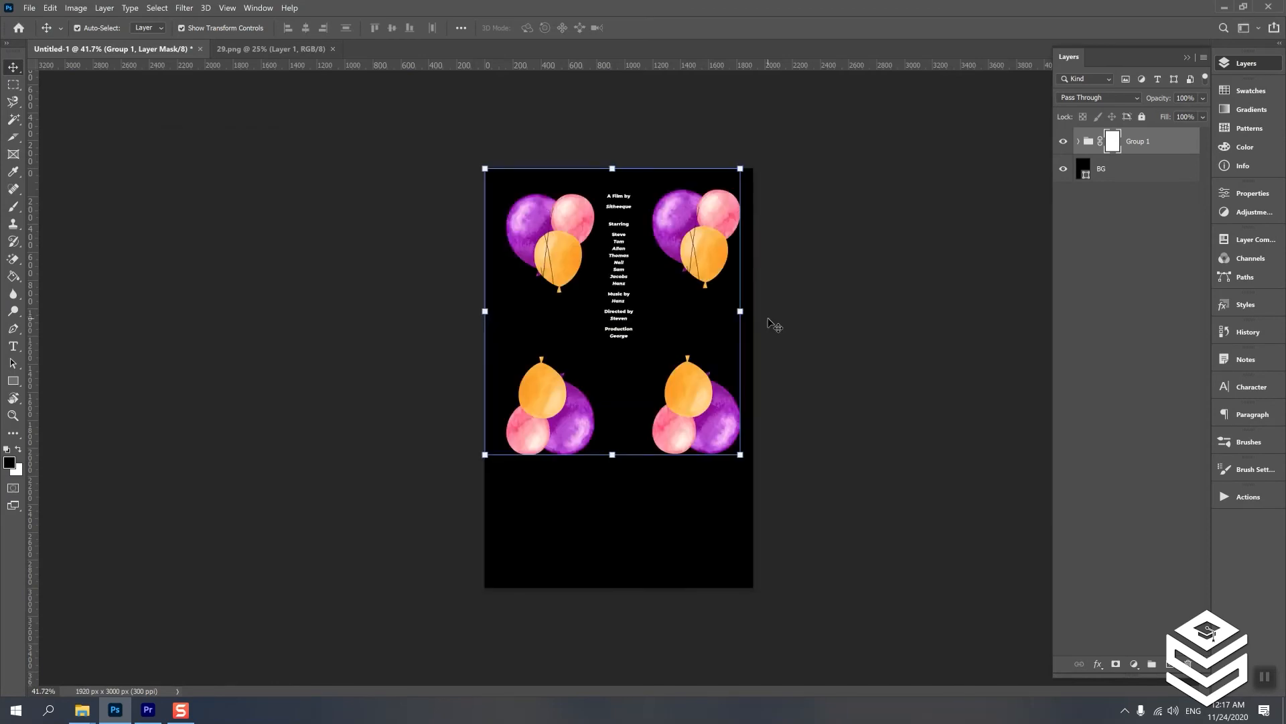
- Switch to Premiere Pro and create a new sequence with the DNX HQ 1080p 29.97 preset
{"action": "left_click", "coordinate": [148, 709]}
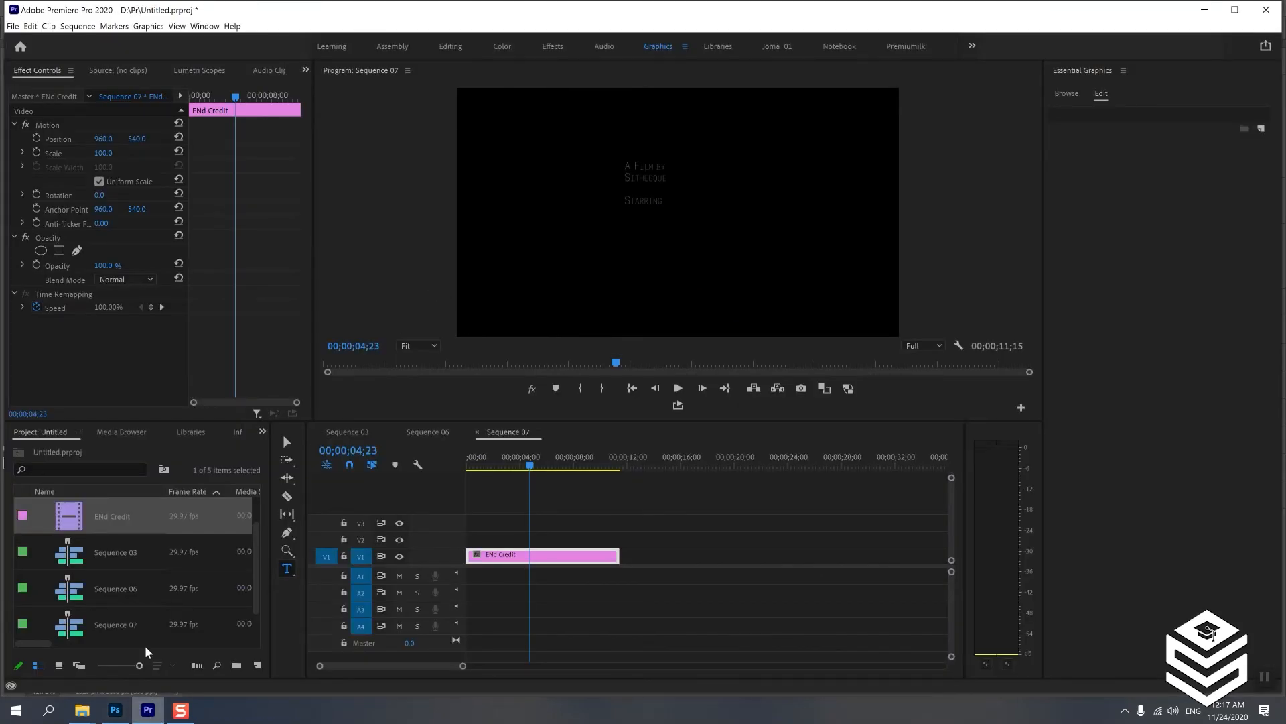
{"action": "left_click", "coordinate": [257, 664]}
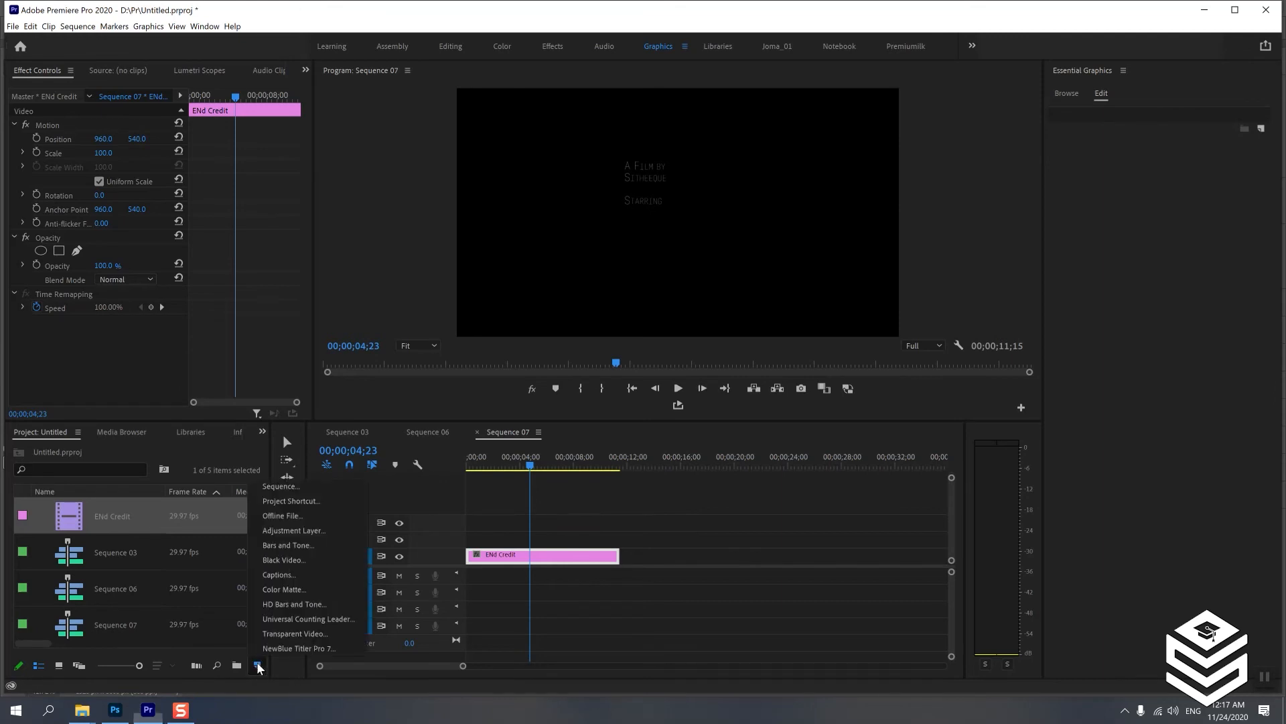
{"action": "left_click", "coordinate": [304, 492]}
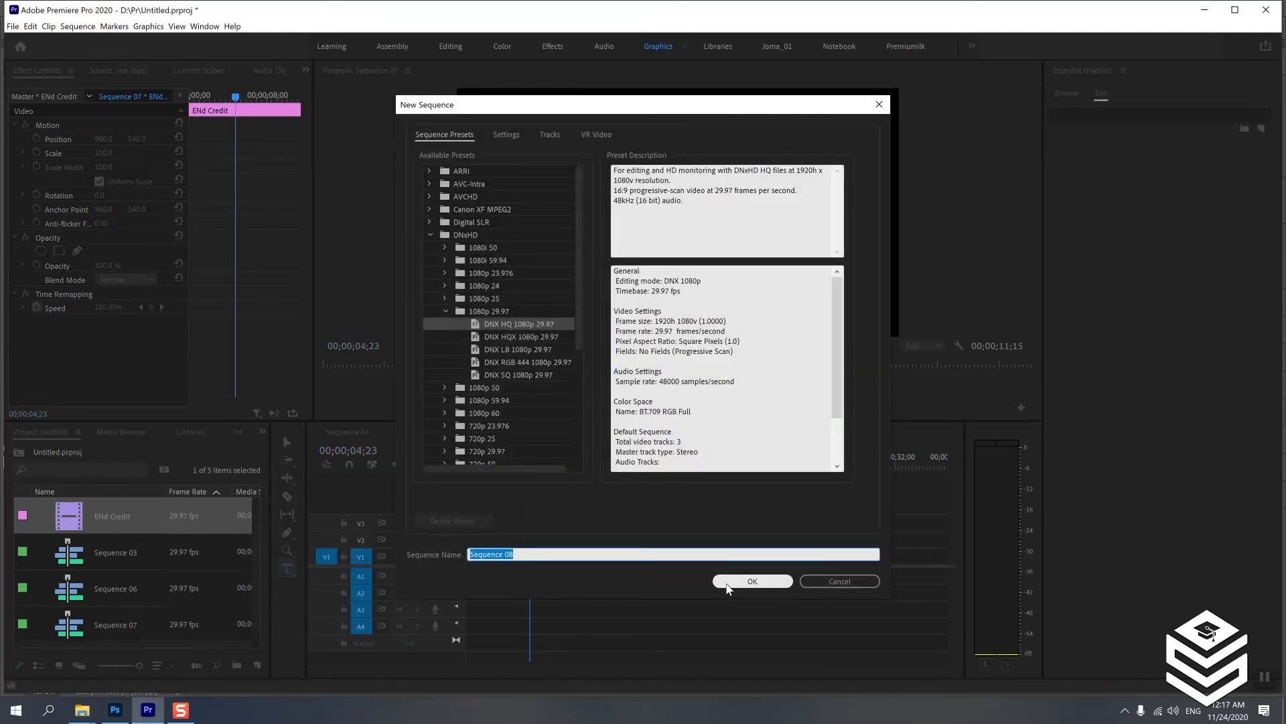
{"action": "left_click", "coordinate": [741, 581]}
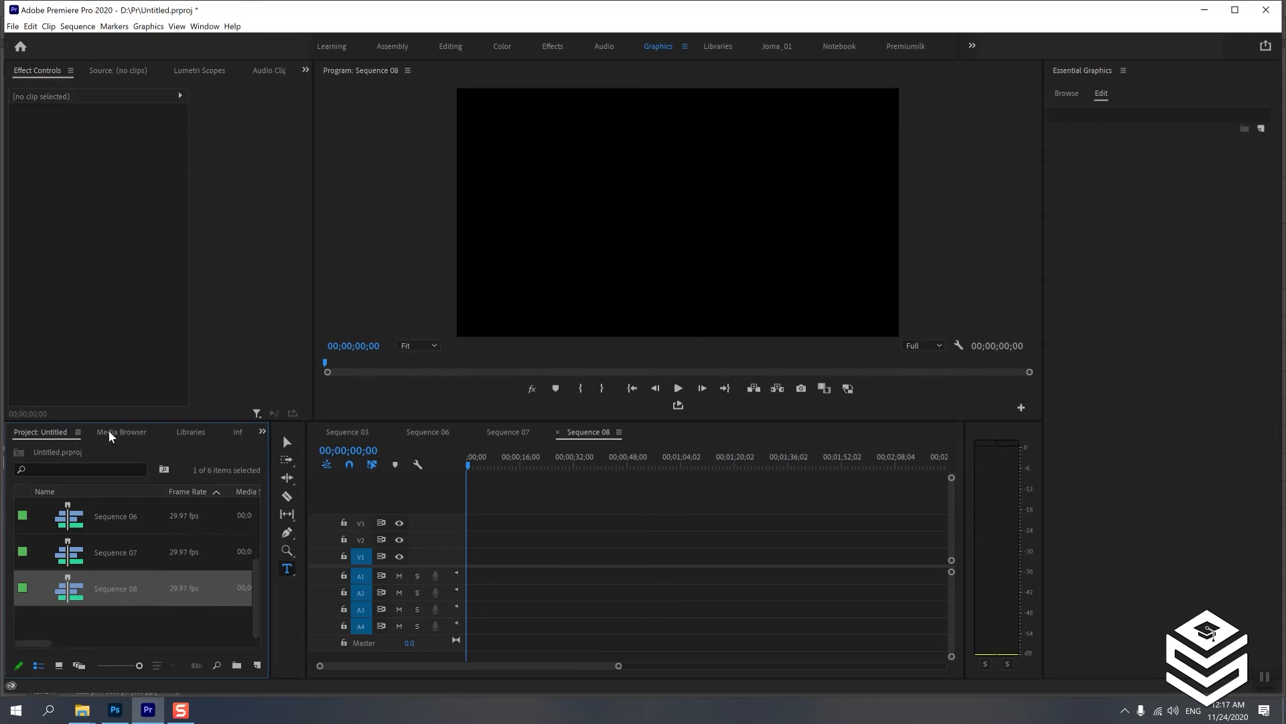
- Import End Credit.png from the Desktop, then place it at the start of track V1 in the new sequence and play it
{"action": "double_click", "coordinate": [87, 633]}
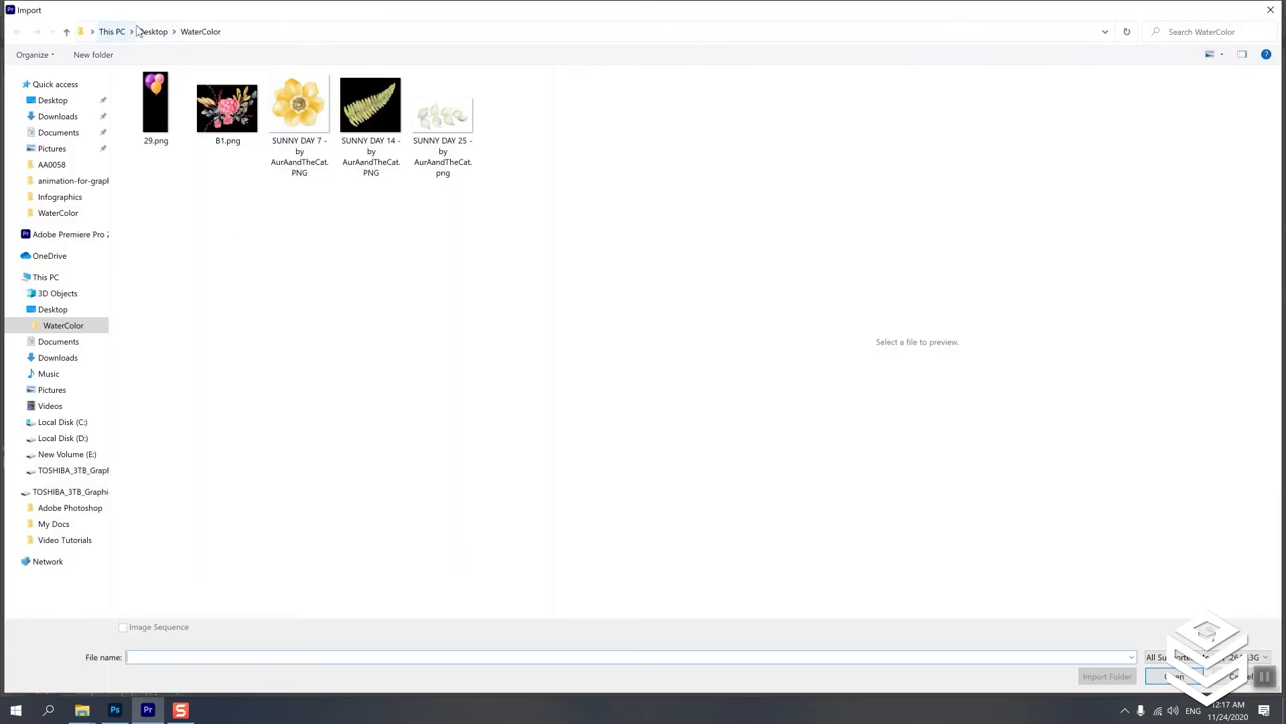
{"action": "left_click", "coordinate": [153, 32]}
{"action": "left_click", "coordinate": [300, 107]}
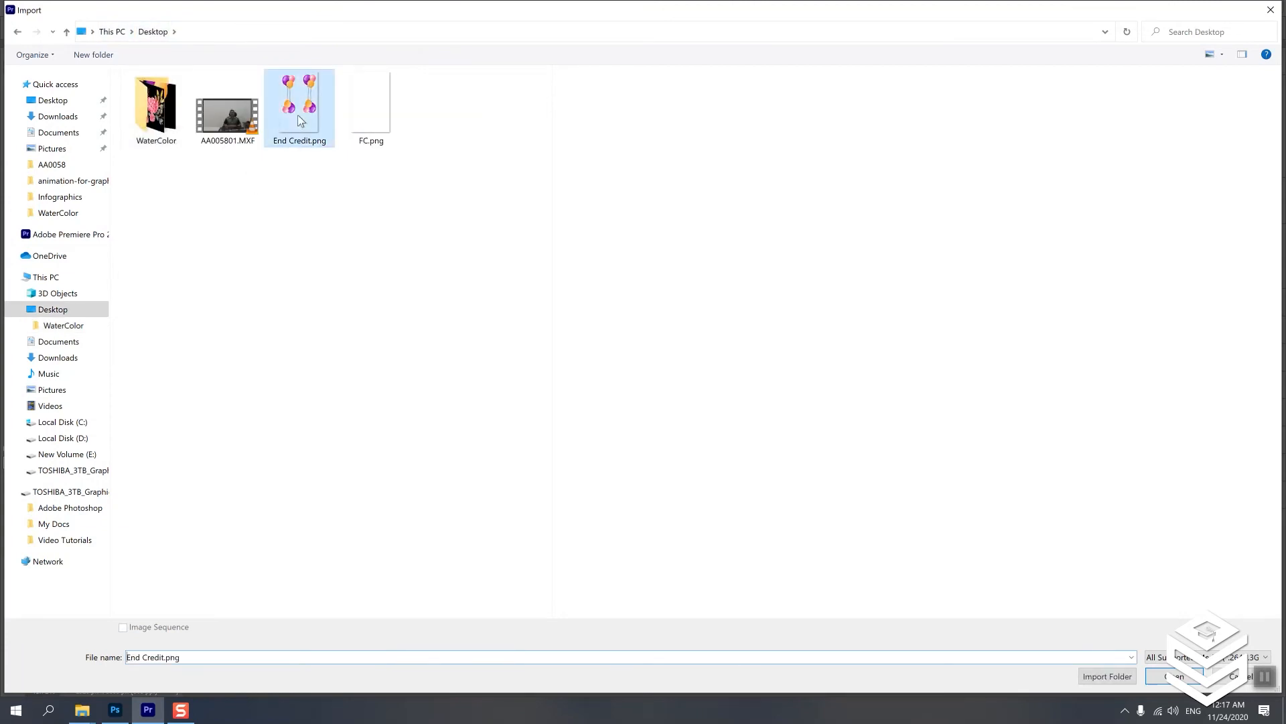
{"action": "left_click", "coordinate": [1174, 676]}
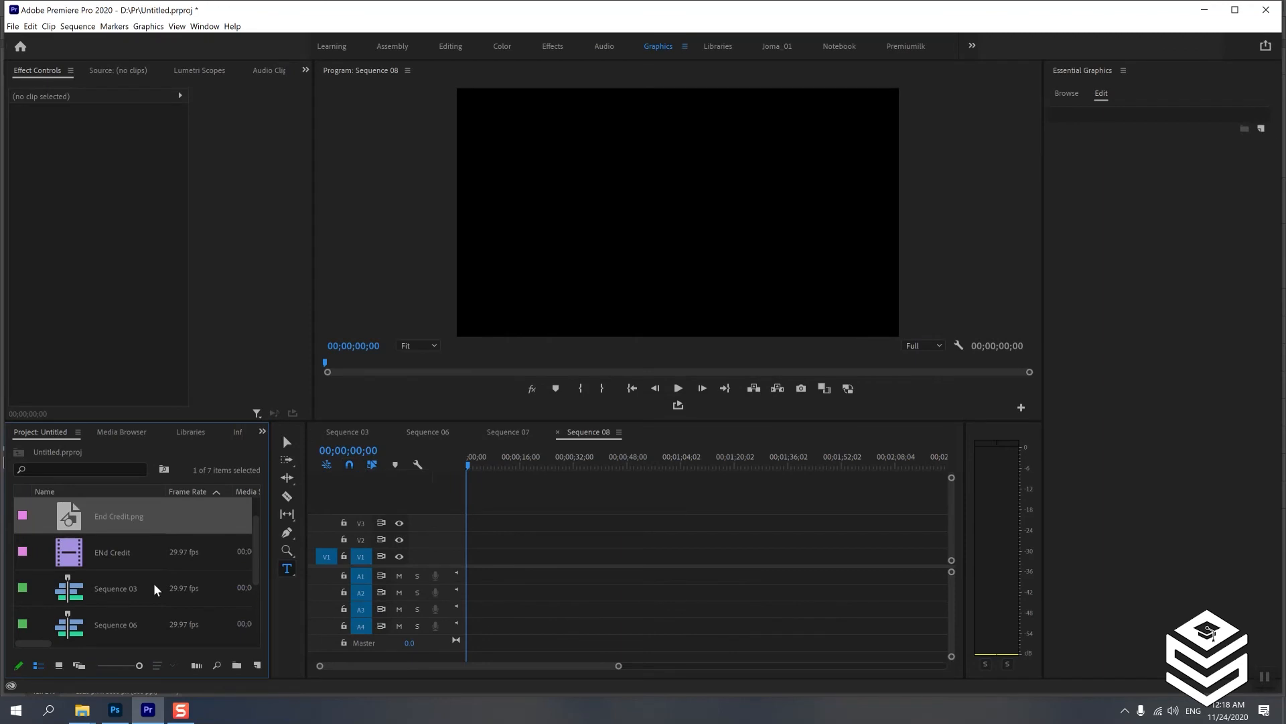
{"action": "left_click_drag", "start_coordinate": [115, 519], "coordinate": [474, 560]}
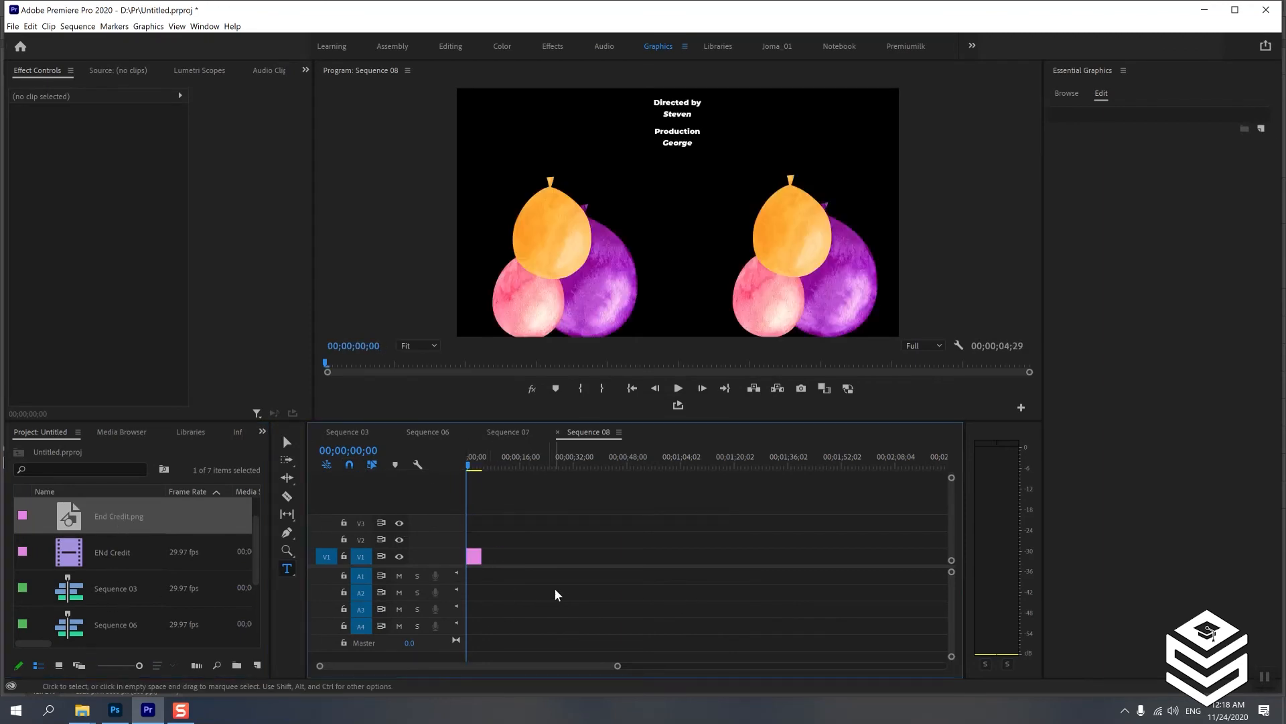
{"action": "key", "text": "space"}
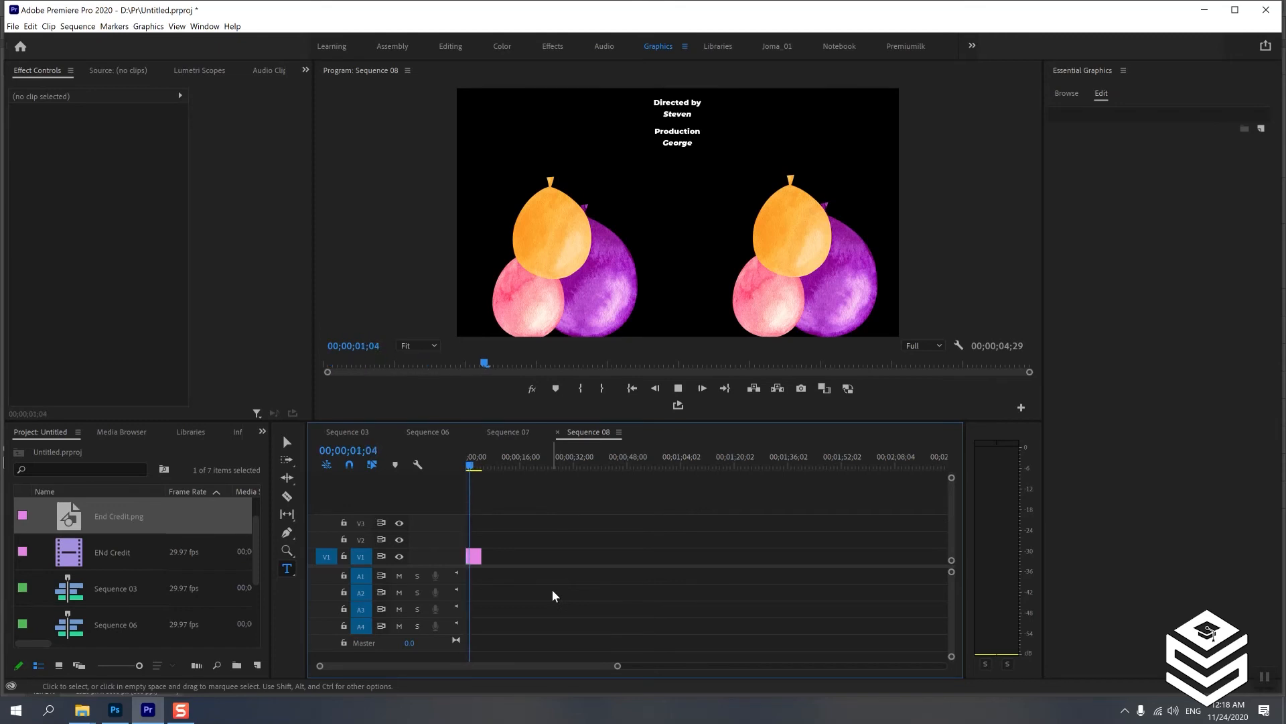
- Keyframe the End Credit.png clip's Position at 00;00;00;00 with the vertical value at 2429, so the image sits below the frame
{"action": "left_click", "coordinate": [473, 556]}
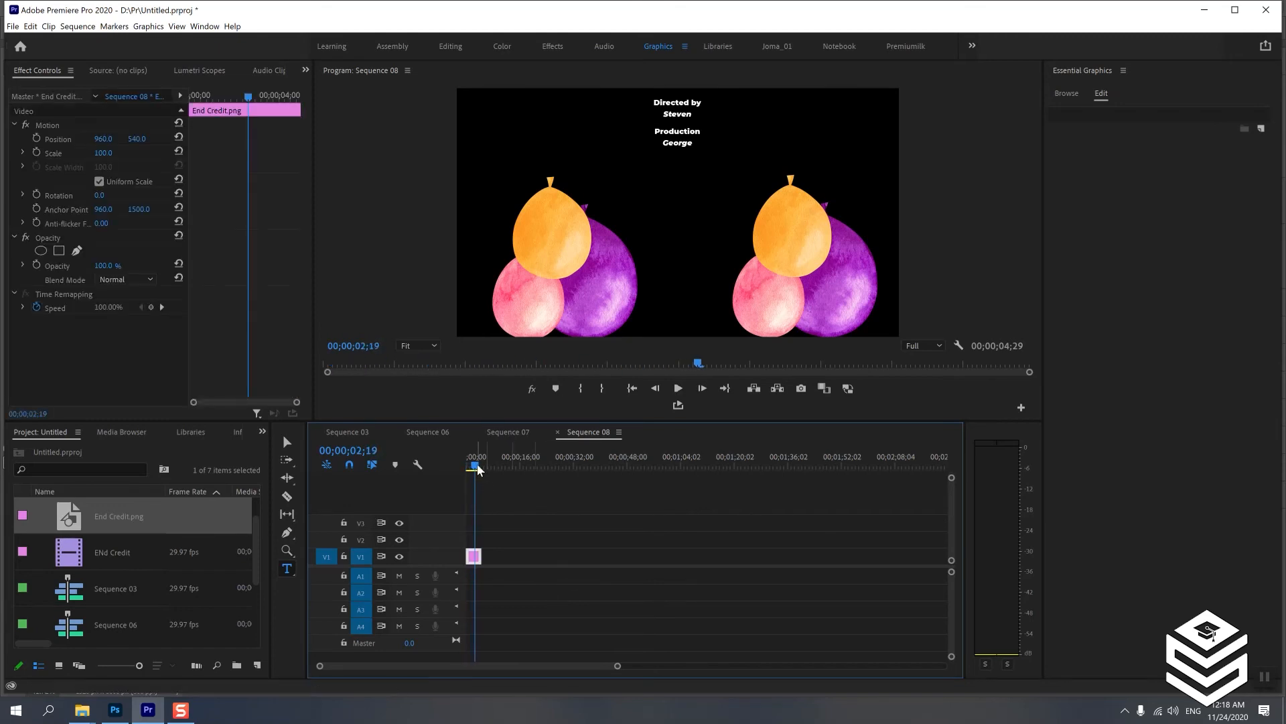
{"action": "left_click_drag", "start_coordinate": [478, 469], "coordinate": [461, 469]}
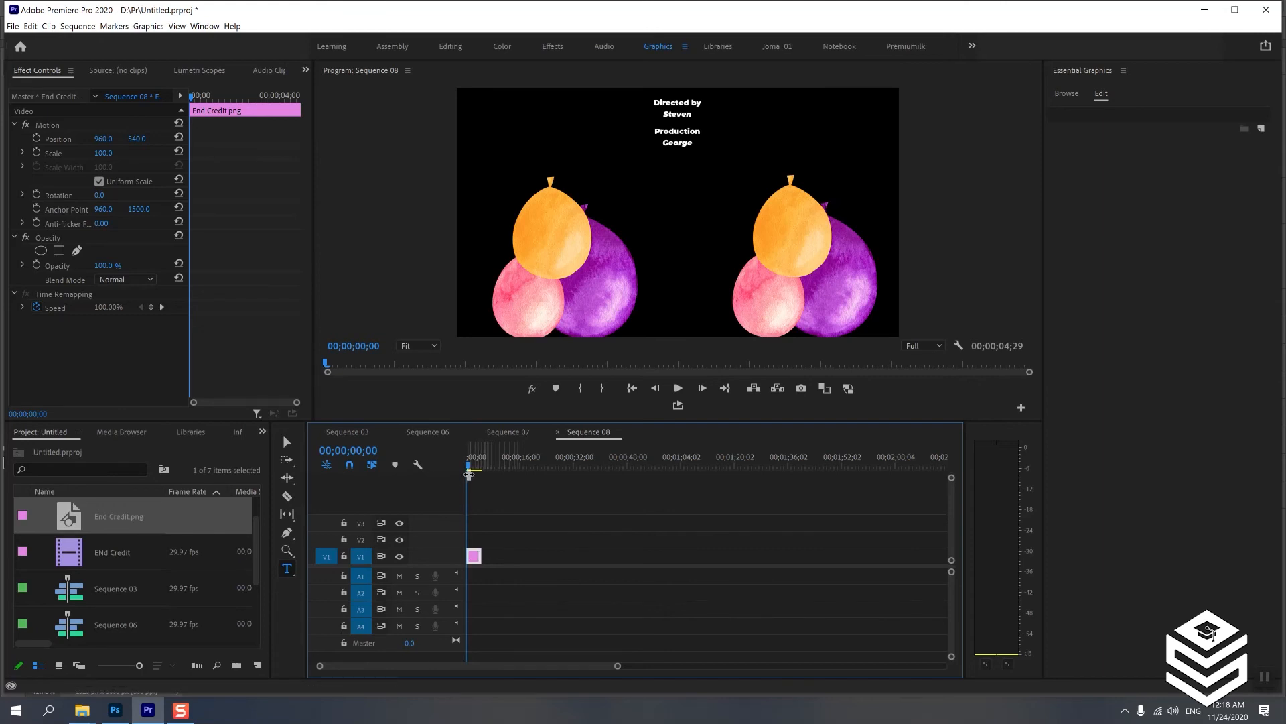
{"action": "left_click_drag", "start_coordinate": [468, 465], "coordinate": [462, 465]}
{"action": "left_click", "coordinate": [37, 139]}
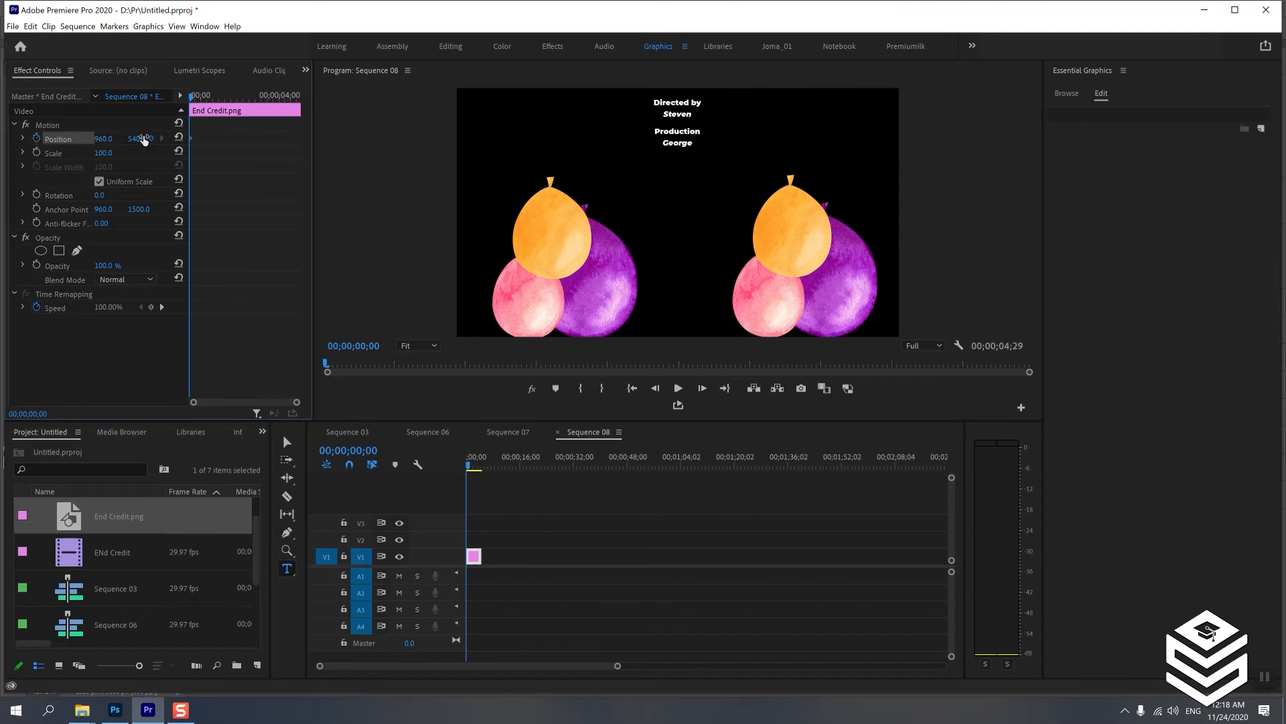
{"action": "mouse_move", "coordinate": [137, 139]}
{"action": "left_mouse_down"}
{"action": "mouse_move", "coordinate": [120, 139]}
{"action": "mouse_move", "coordinate": [141, 139]}
{"action": "left_mouse_up"}
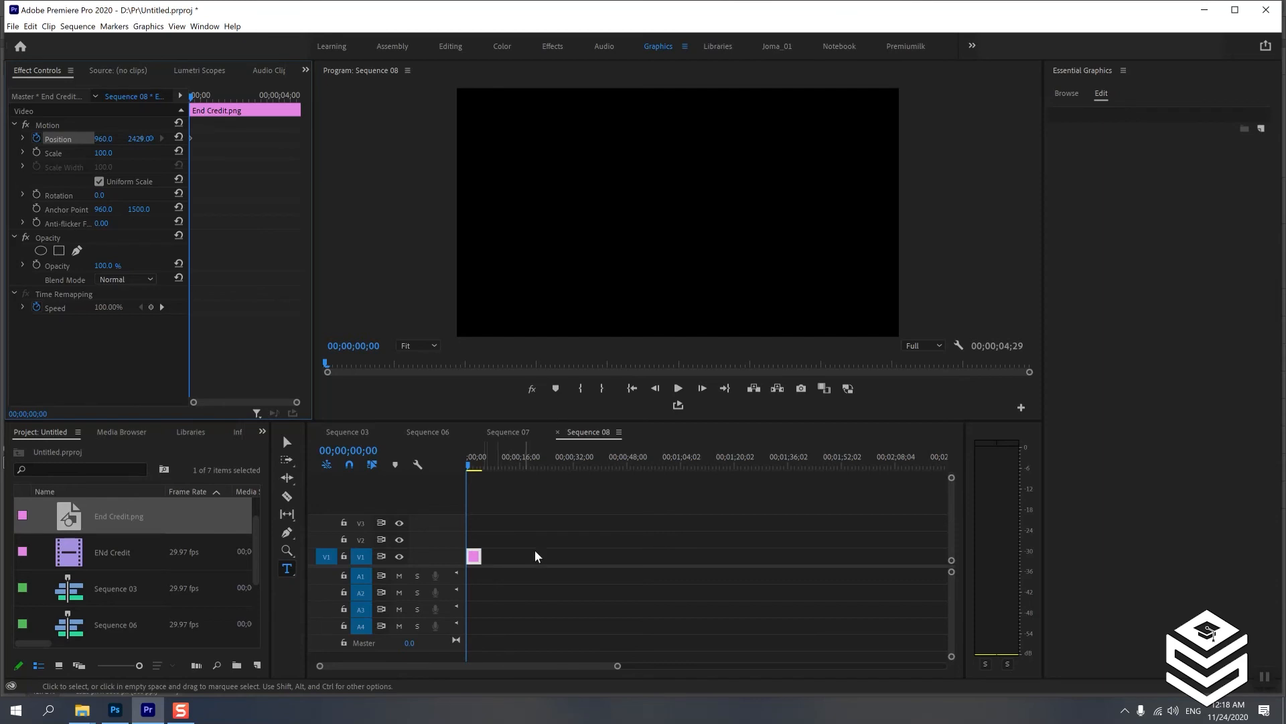
- Keyframe the End Credit.png clip's Position at 00;00;04;24 with a negative vertical value that moves the image above the frame
{"action": "left_click", "coordinate": [560, 526]}
{"action": "key", "text": "equal"}
{"action": "key", "text": "equal"}
{"action": "key", "text": "equal"}
{"action": "key", "text": "equal"}
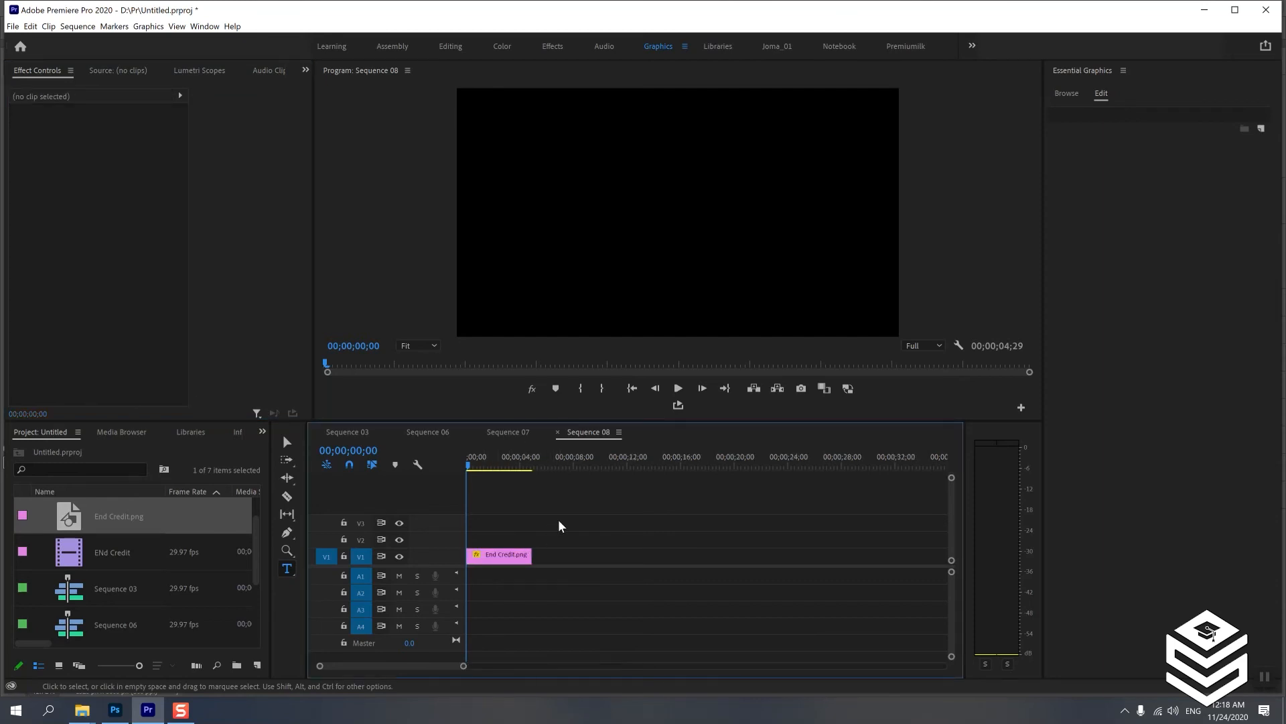
{"action": "left_click_drag", "start_coordinate": [471, 467], "coordinate": [724, 533]}
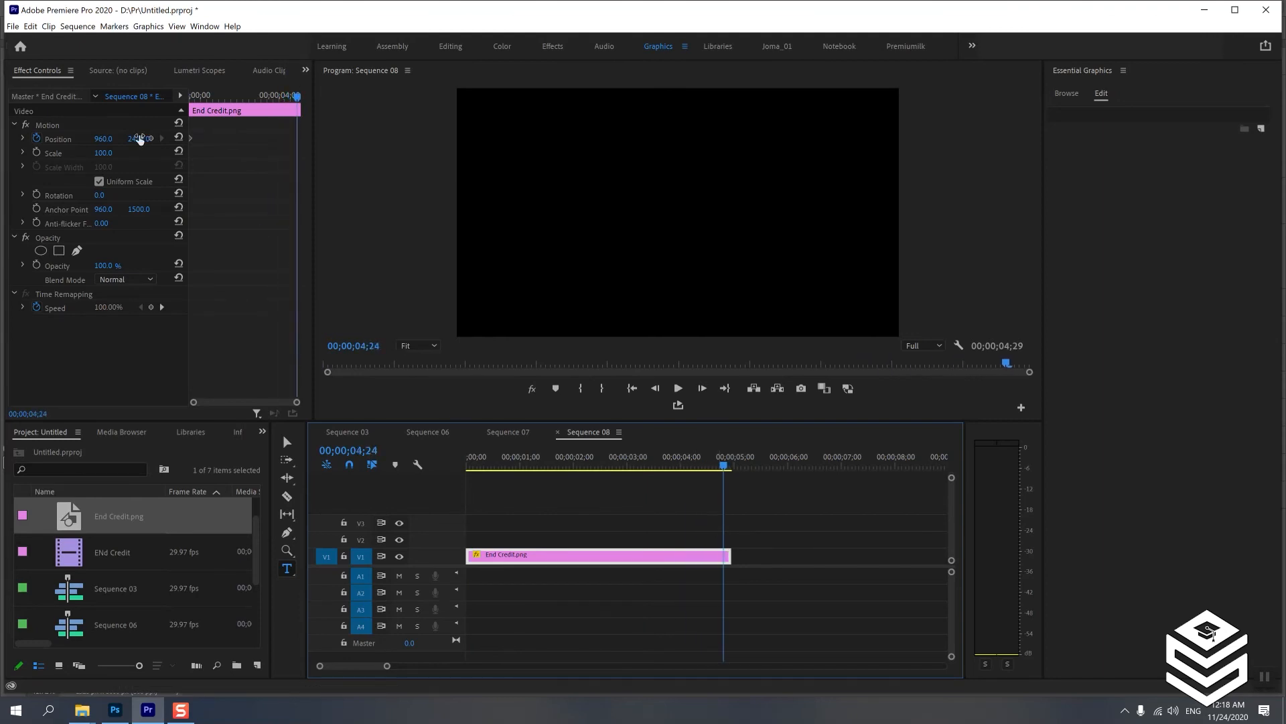
{"action": "left_click_drag", "start_coordinate": [139, 138], "coordinate": [142, 138]}
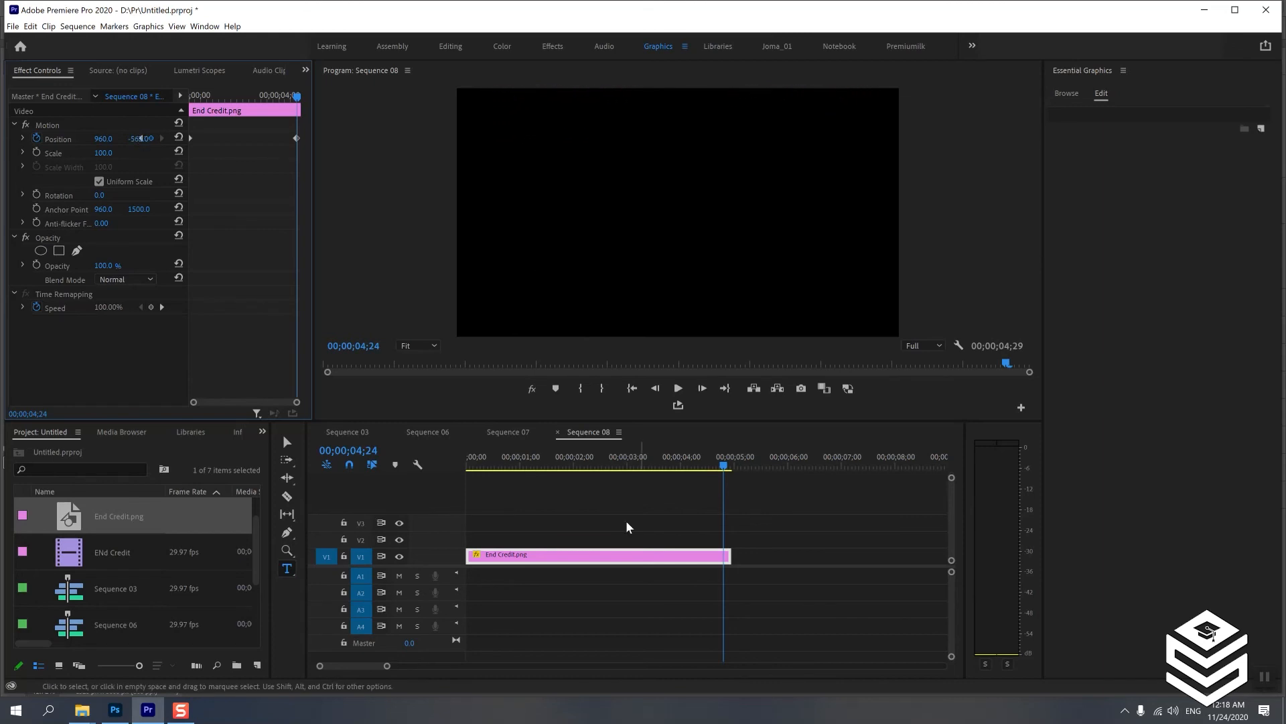
- Play the keyframed End Credit.png roll from the start of the sequence to check its scrolling speed
{"action": "left_click_drag", "start_coordinate": [723, 467], "coordinate": [467, 517]}
{"action": "key", "text": "space"}
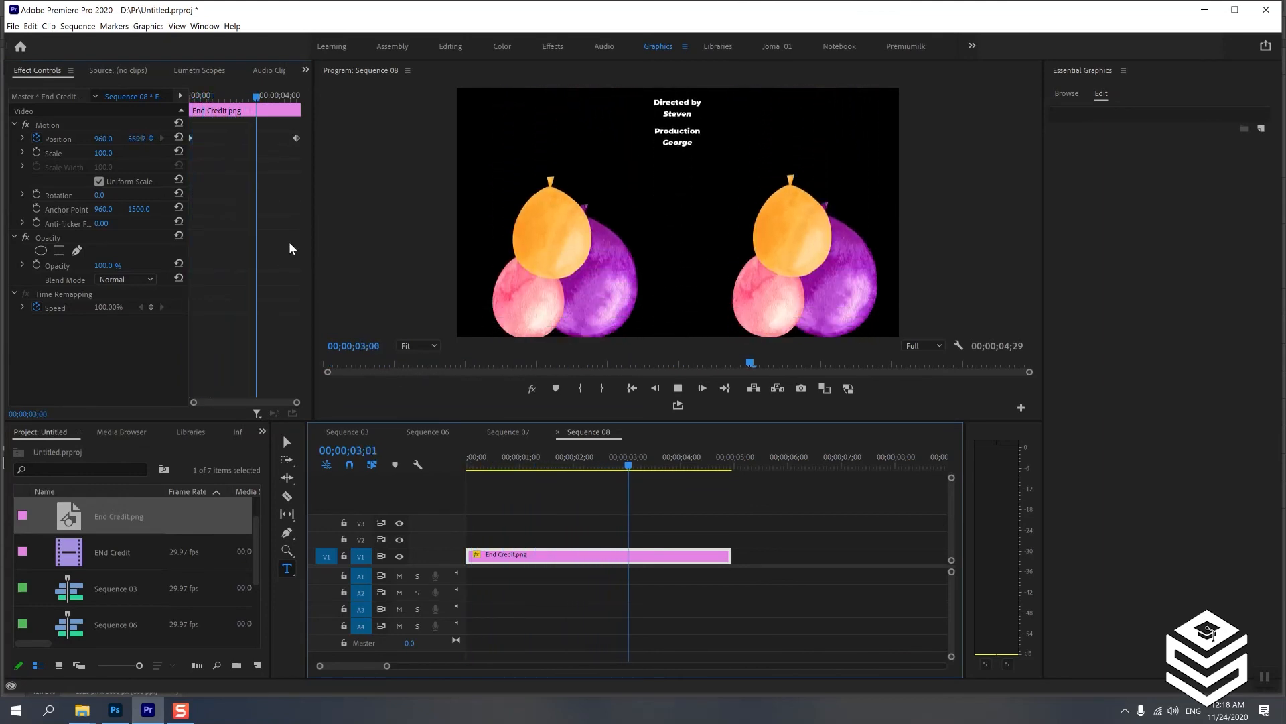
{"action": "key", "text": "space"}
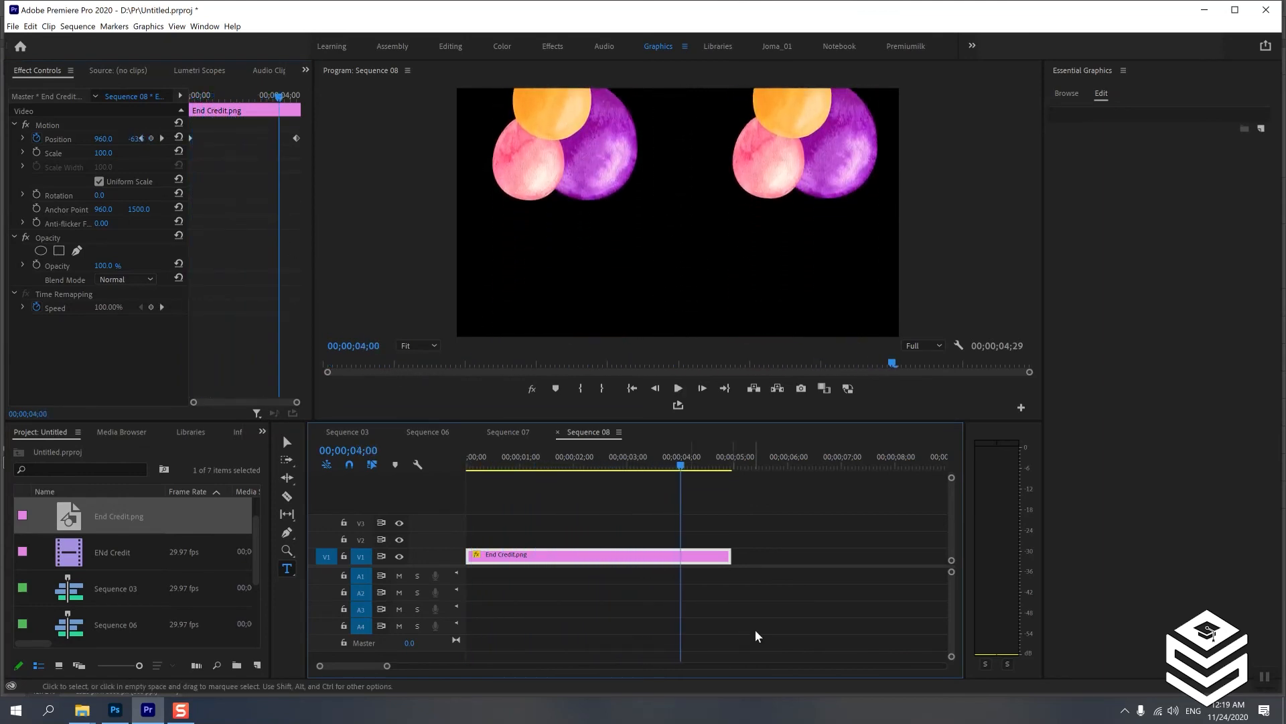
- Extend the End Credit.png clip to 00;00;07;14 and further to 00;00;10;08, replaying the roll from the start after each change
{"action": "left_click_drag", "start_coordinate": [735, 556], "coordinate": [864, 562]}
{"action": "key", "text": "Home"}
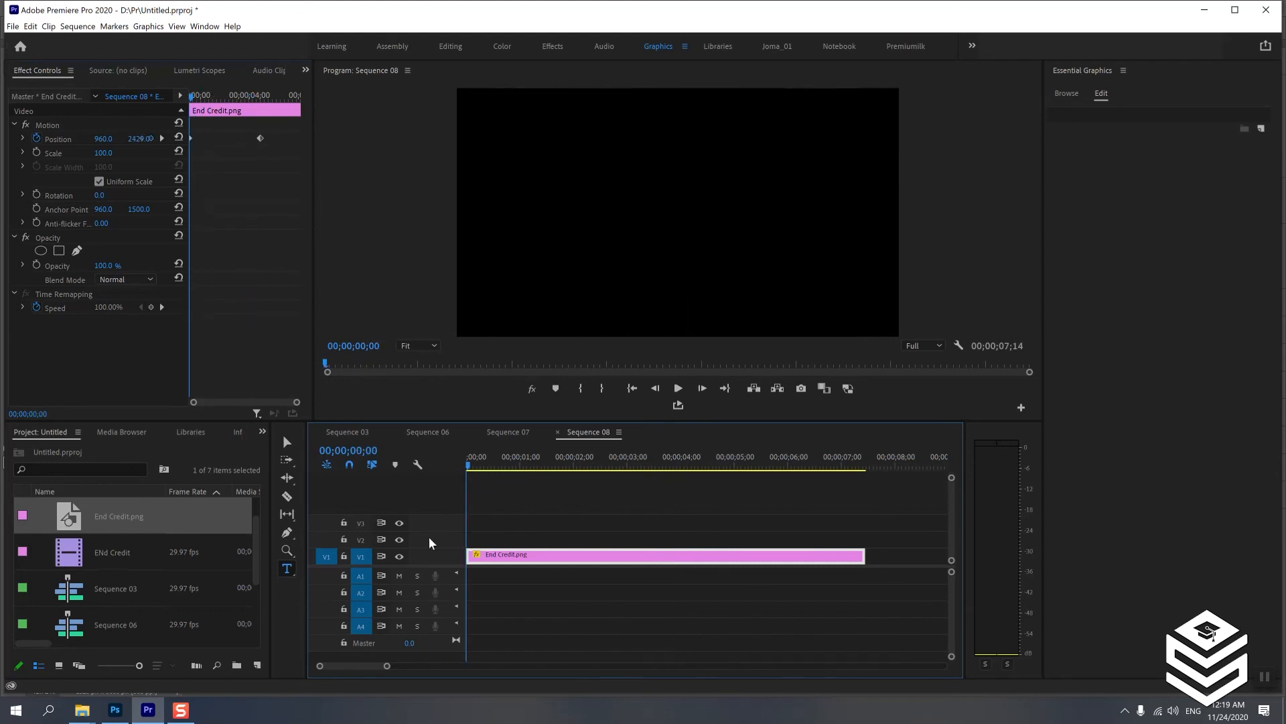
{"action": "key", "text": "space"}
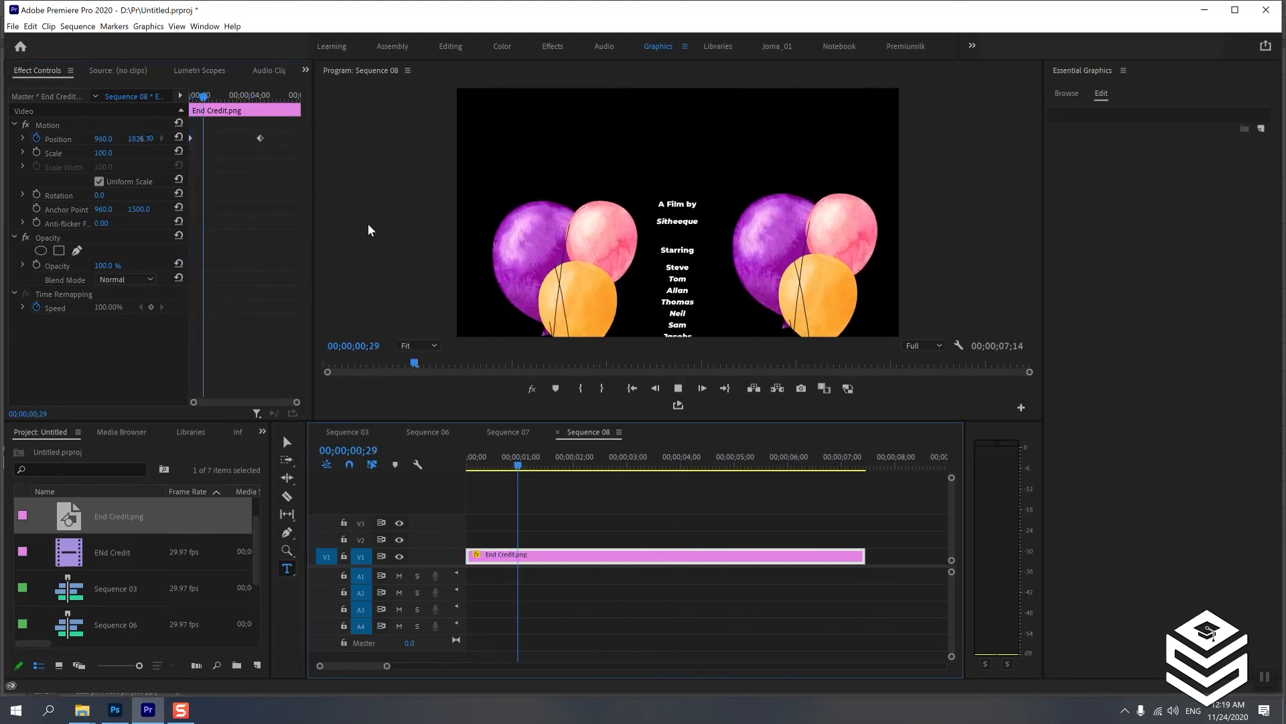
{"action": "key", "text": "space"}
{"action": "left_click_drag", "start_coordinate": [863, 555], "coordinate": [950, 566]}
{"action": "key", "text": "Home"}
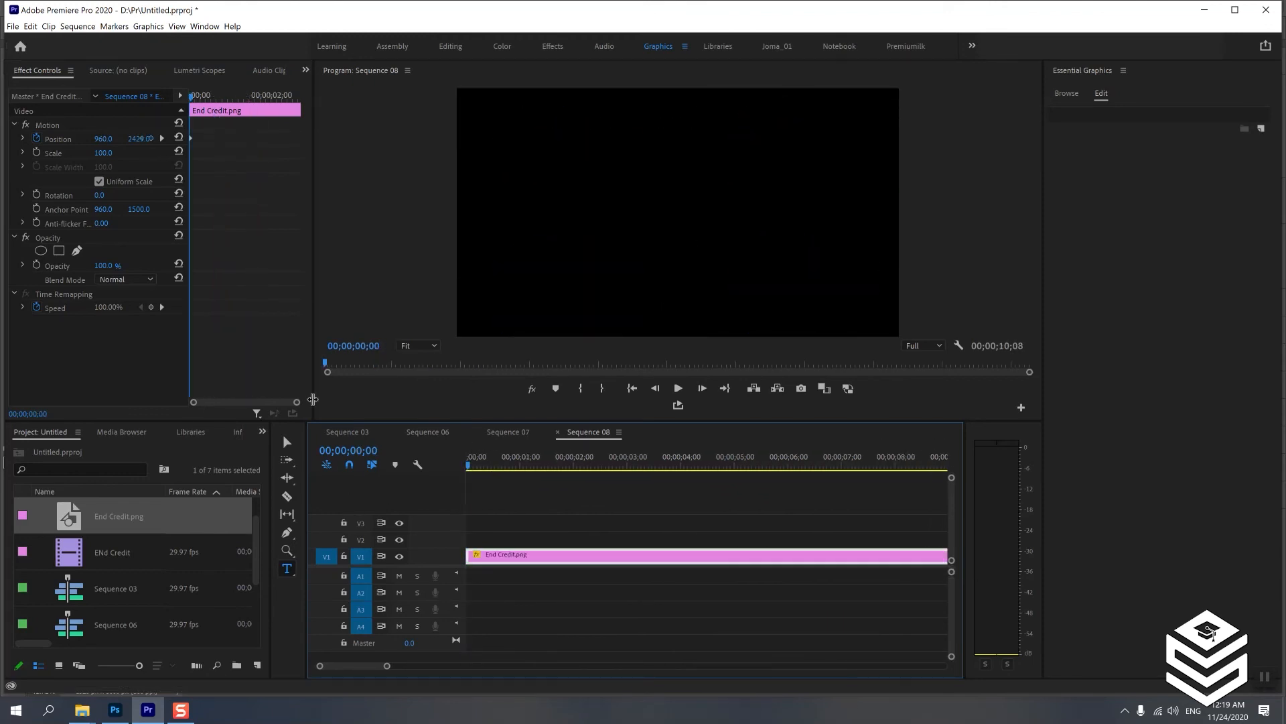
{"action": "key", "text": "space"}
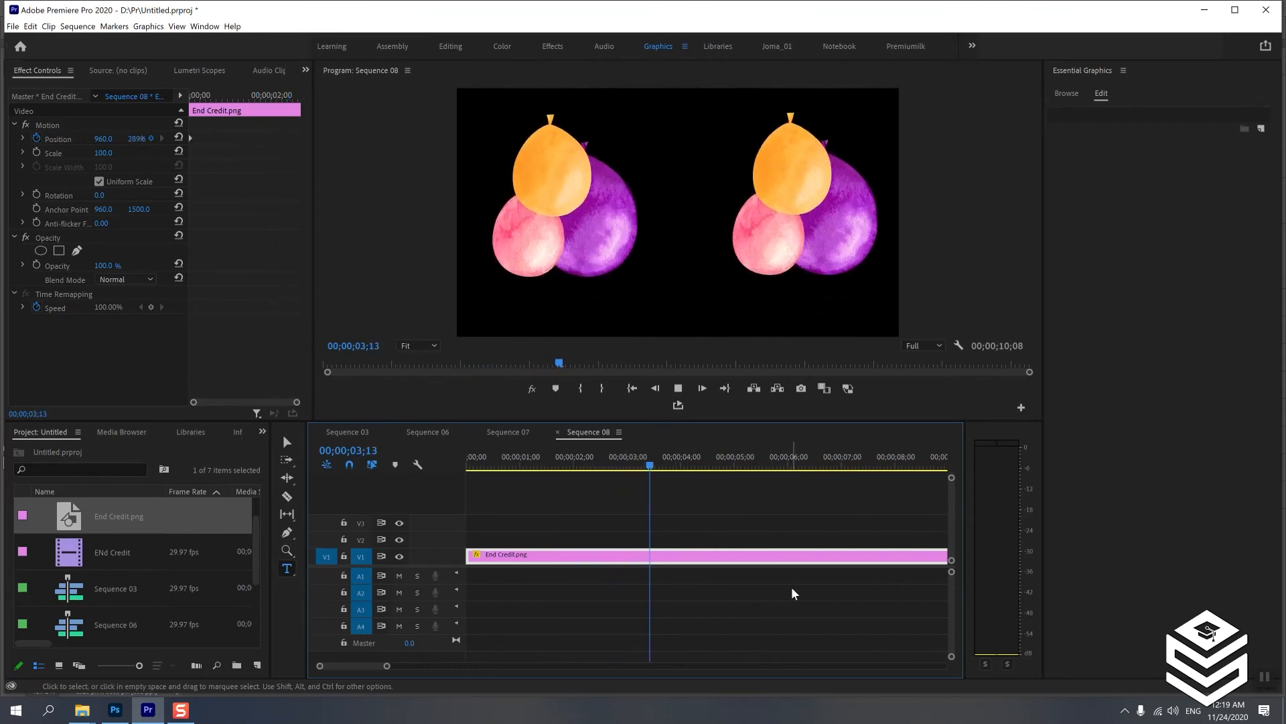
{"action": "key", "text": "space"}
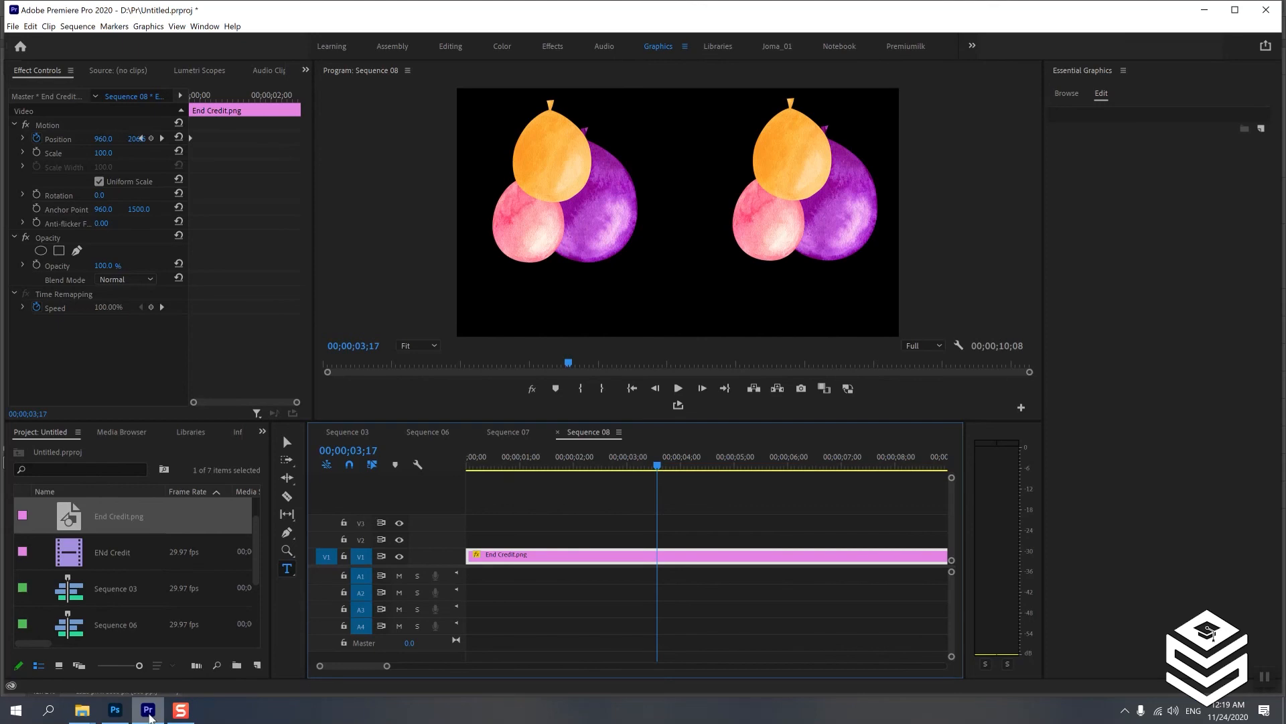
- Create another new sequence, keeping its default name, for an Essential Graphics version of the roll
{"action": "left_click", "coordinate": [257, 665]}
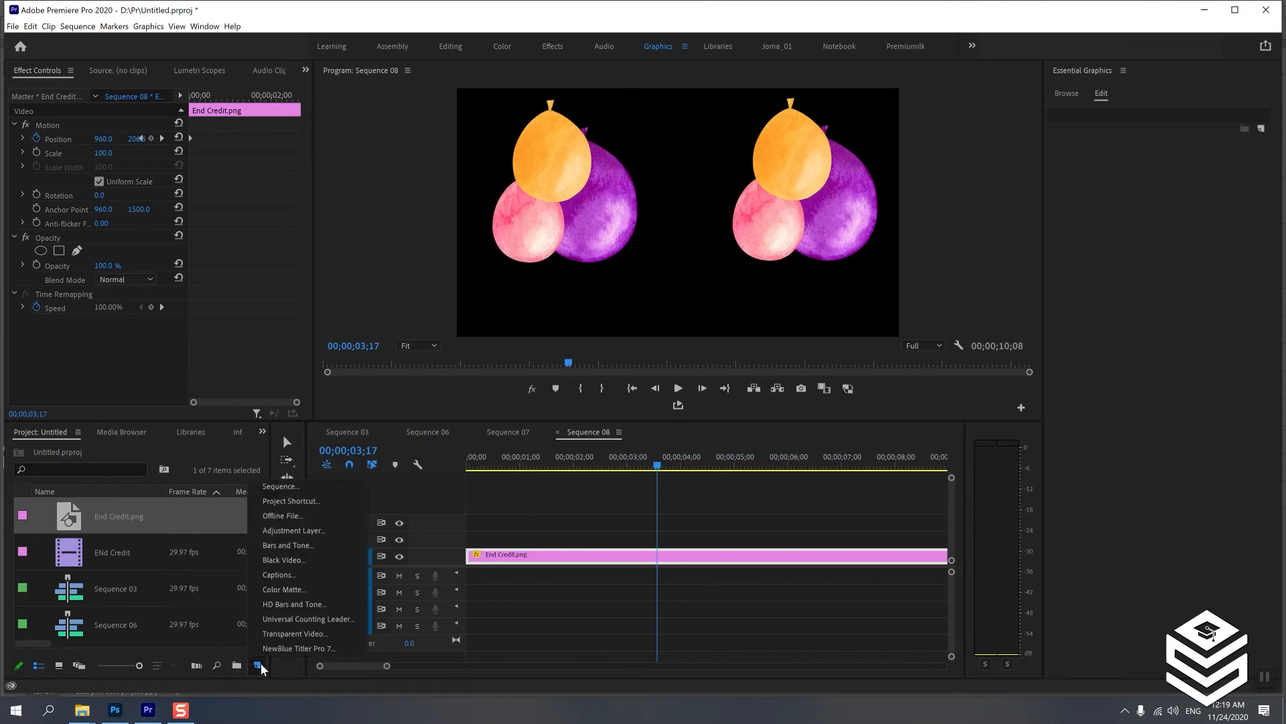
{"action": "left_click", "coordinate": [300, 494]}
{"action": "left_click", "coordinate": [736, 586]}
{"action": "left_click", "coordinate": [114, 588]}
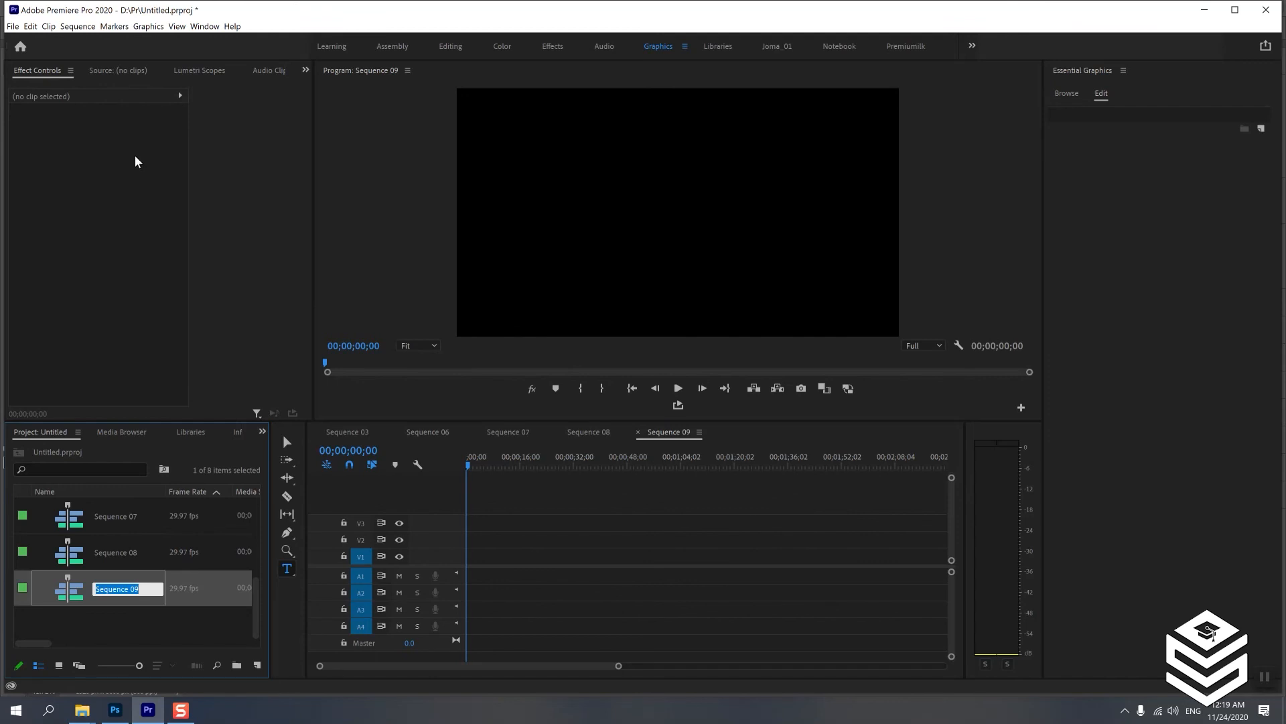
{"action": "left_click", "coordinate": [1265, 173]}
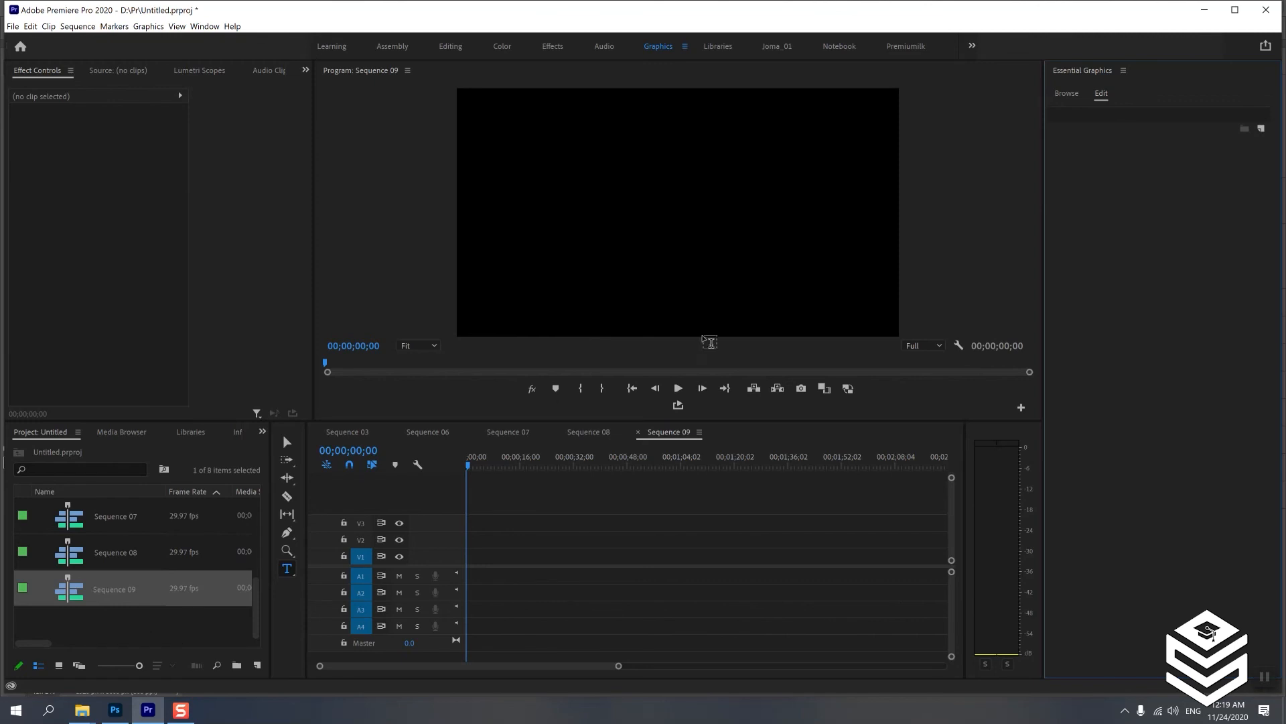
- Add End Credit.png from the Desktop to the new sequence as an Essential Graphics layer from file
{"action": "left_click", "coordinate": [1261, 129]}
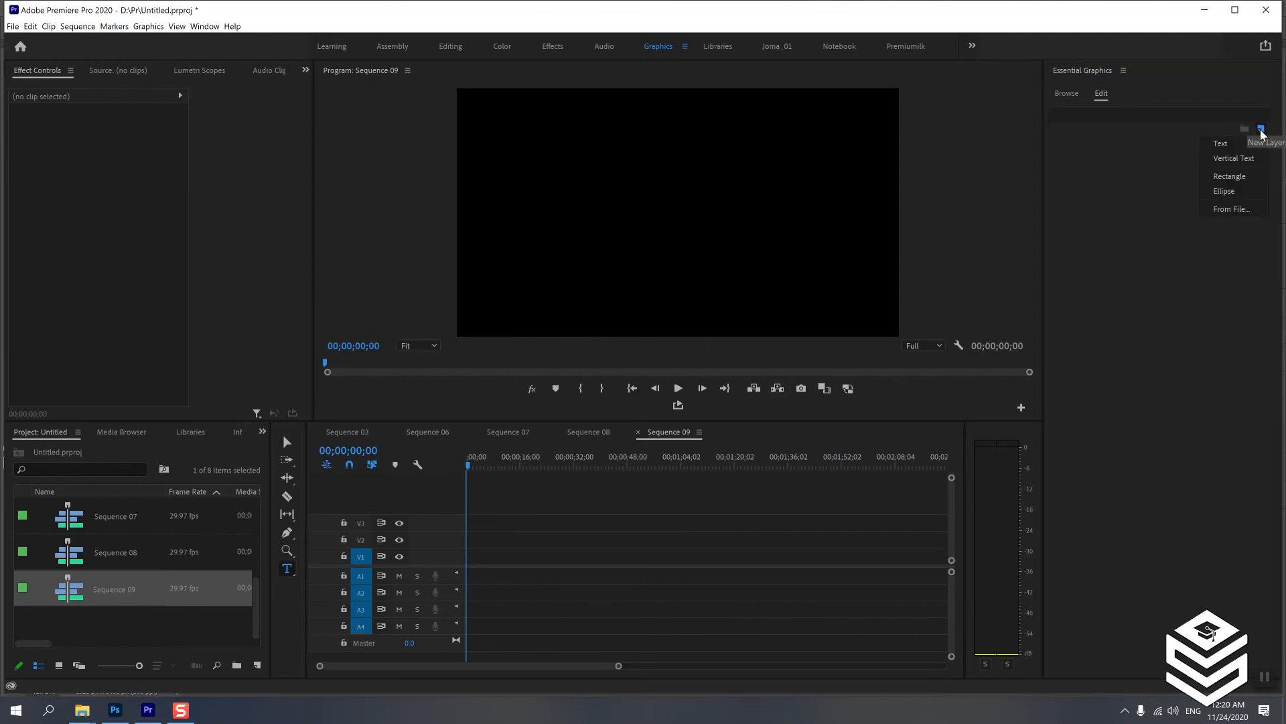
{"action": "left_click", "coordinate": [1232, 209]}
{"action": "left_click", "coordinate": [303, 119]}
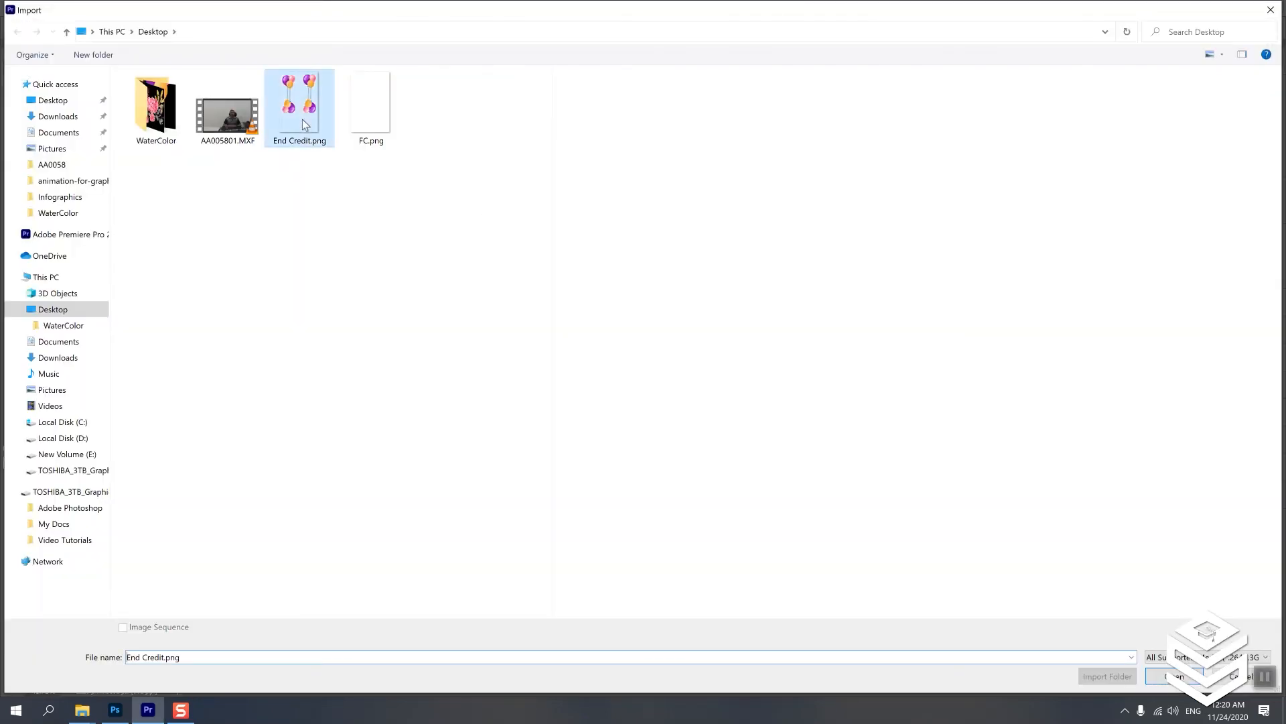
{"action": "left_click", "coordinate": [1174, 676]}
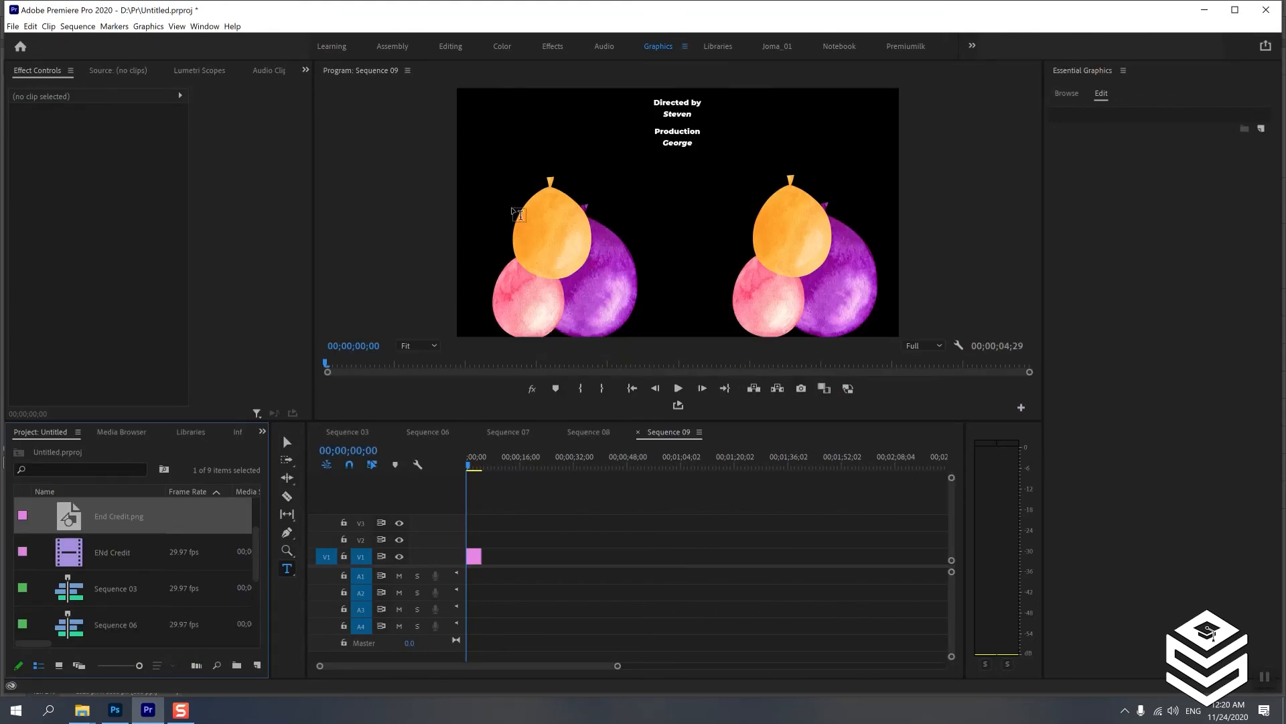
- Enable Roll for the End Credit graphic clip on V1 and play the rolling credits
{"action": "left_click", "coordinate": [1068, 95]}
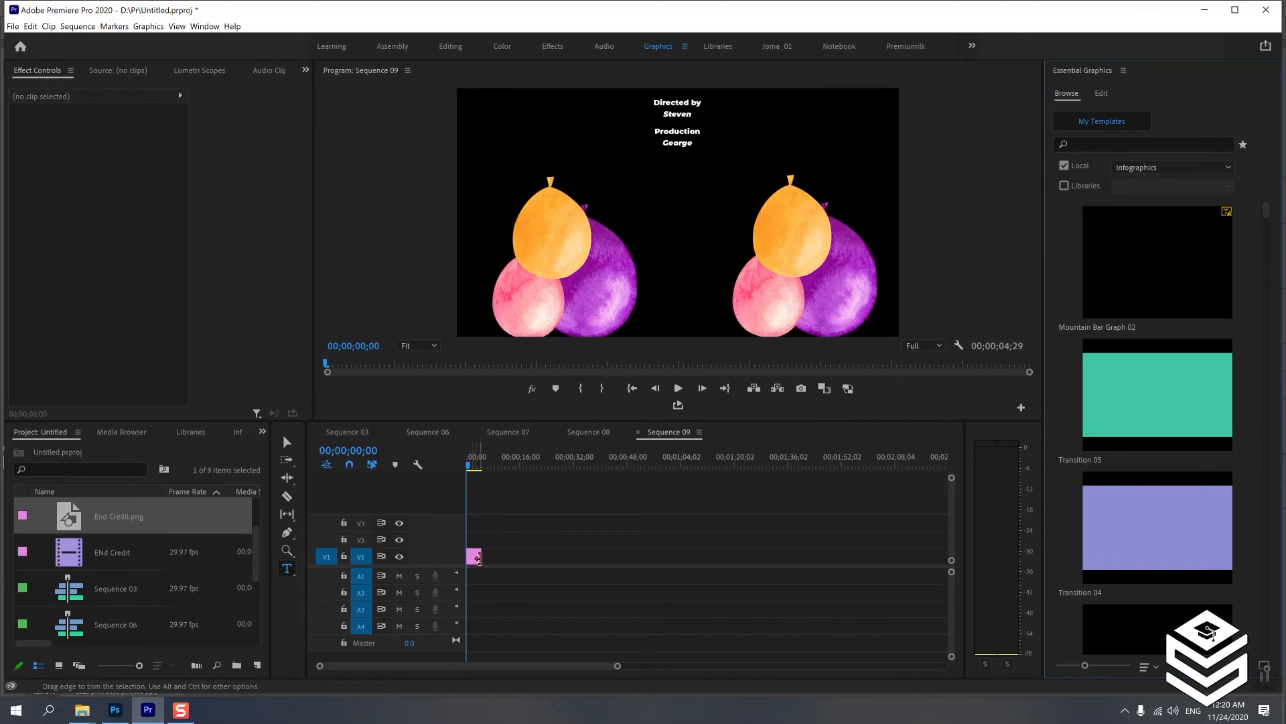
{"action": "left_click", "coordinate": [475, 558]}
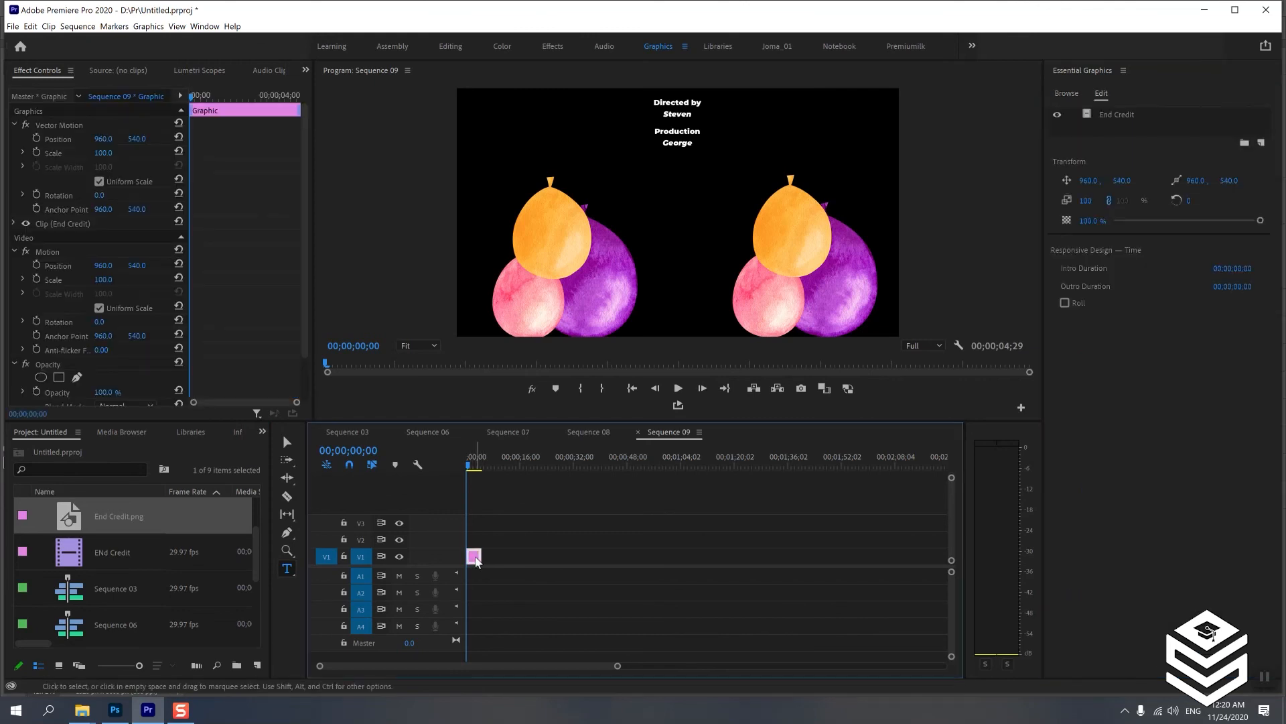
{"action": "left_click", "coordinate": [1065, 303]}
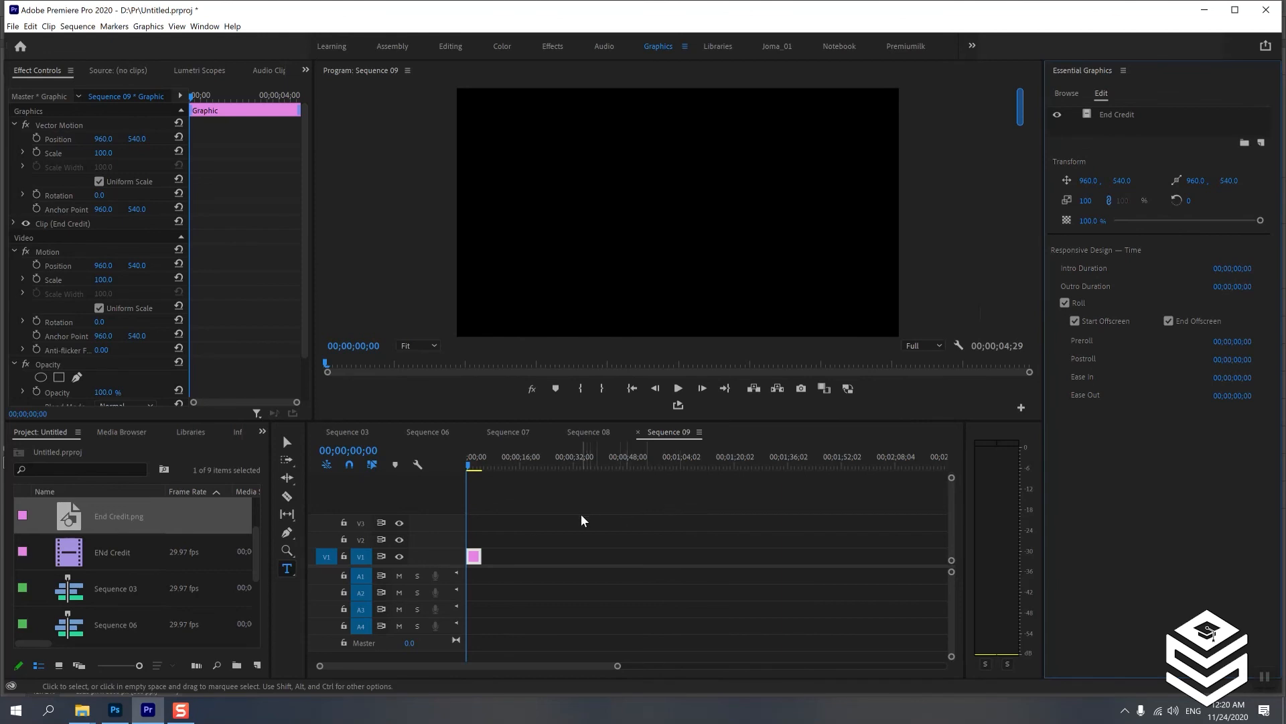
{"action": "key", "text": "space"}
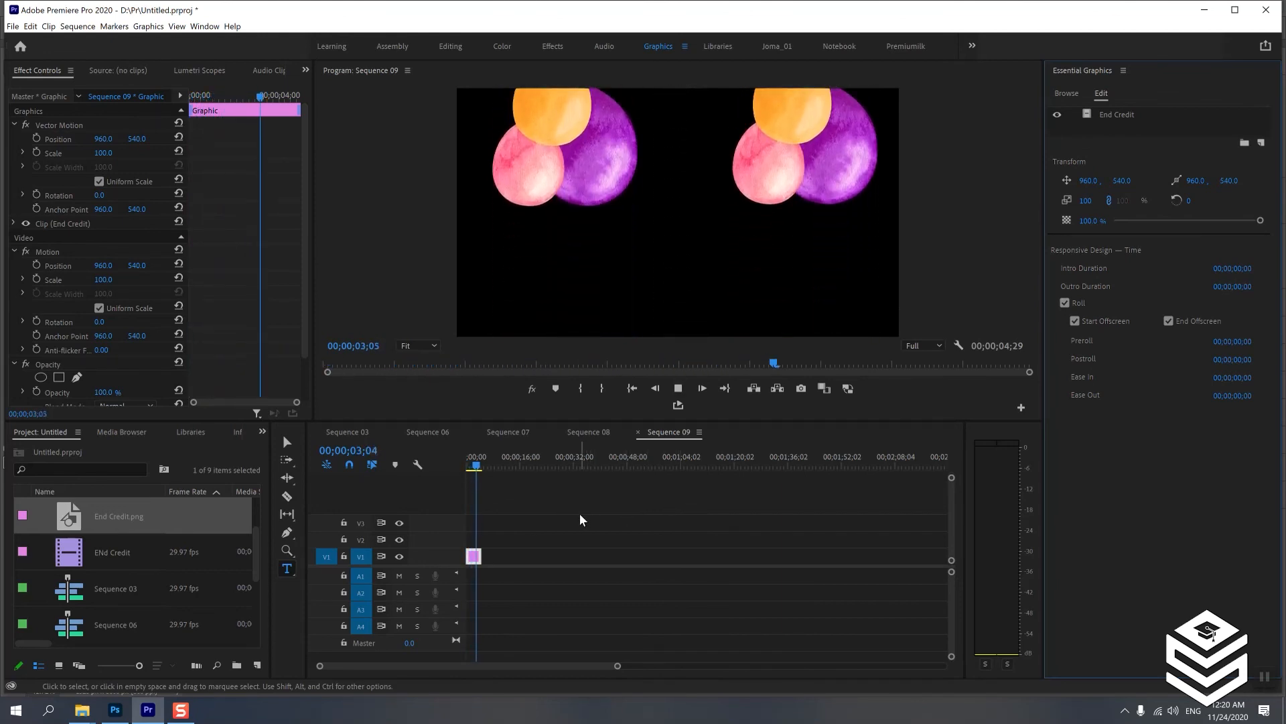
{"action": "key", "text": "space"}
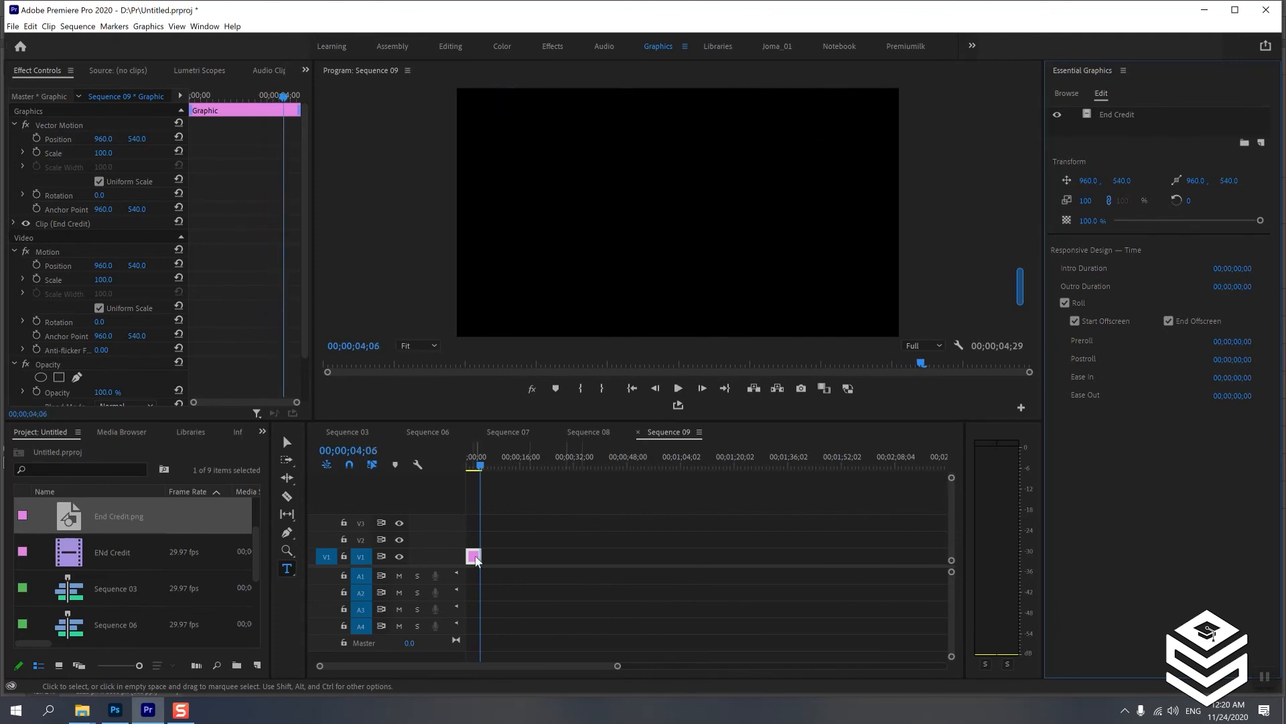
- Extend the rolling graphic clip to 00;00;27;16 and trim it back to 00;00;22;22, playing the roll from the start after each change
{"action": "left_click_drag", "start_coordinate": [476, 560], "coordinate": [556, 560]}
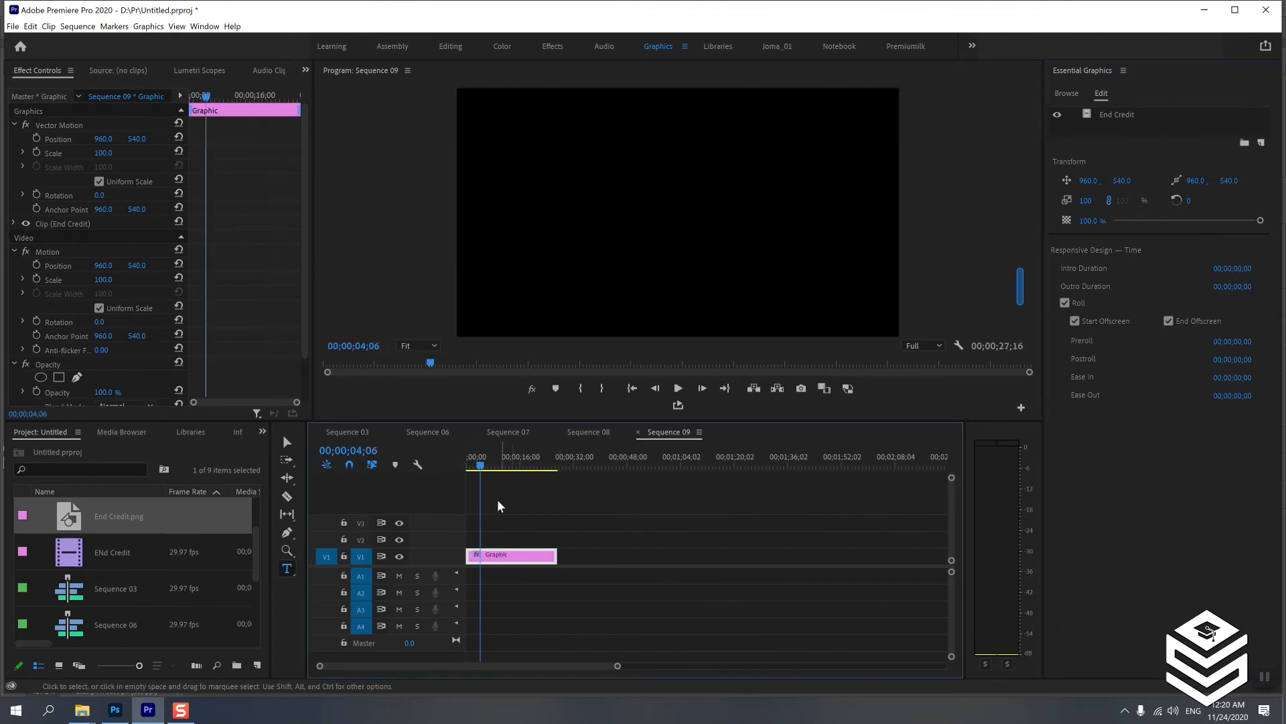
{"action": "left_click_drag", "start_coordinate": [480, 465], "coordinate": [431, 476]}
{"action": "key", "text": "space"}
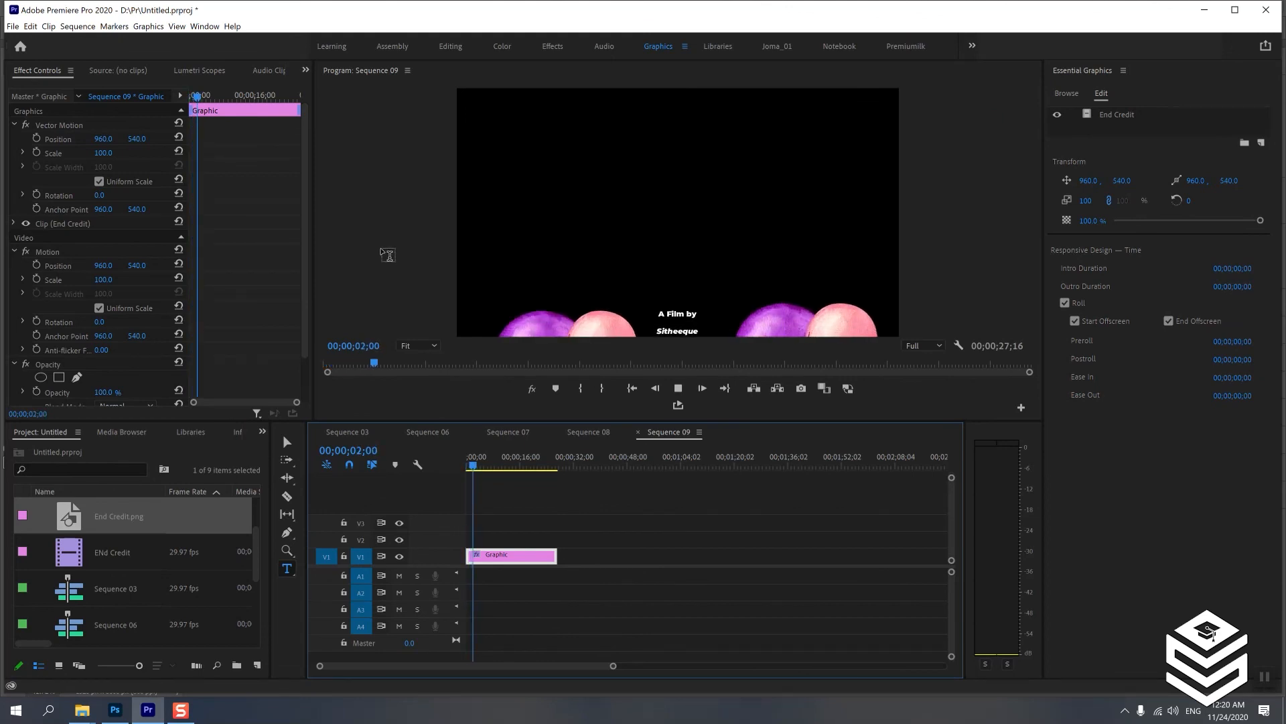
{"action": "key", "text": "space"}
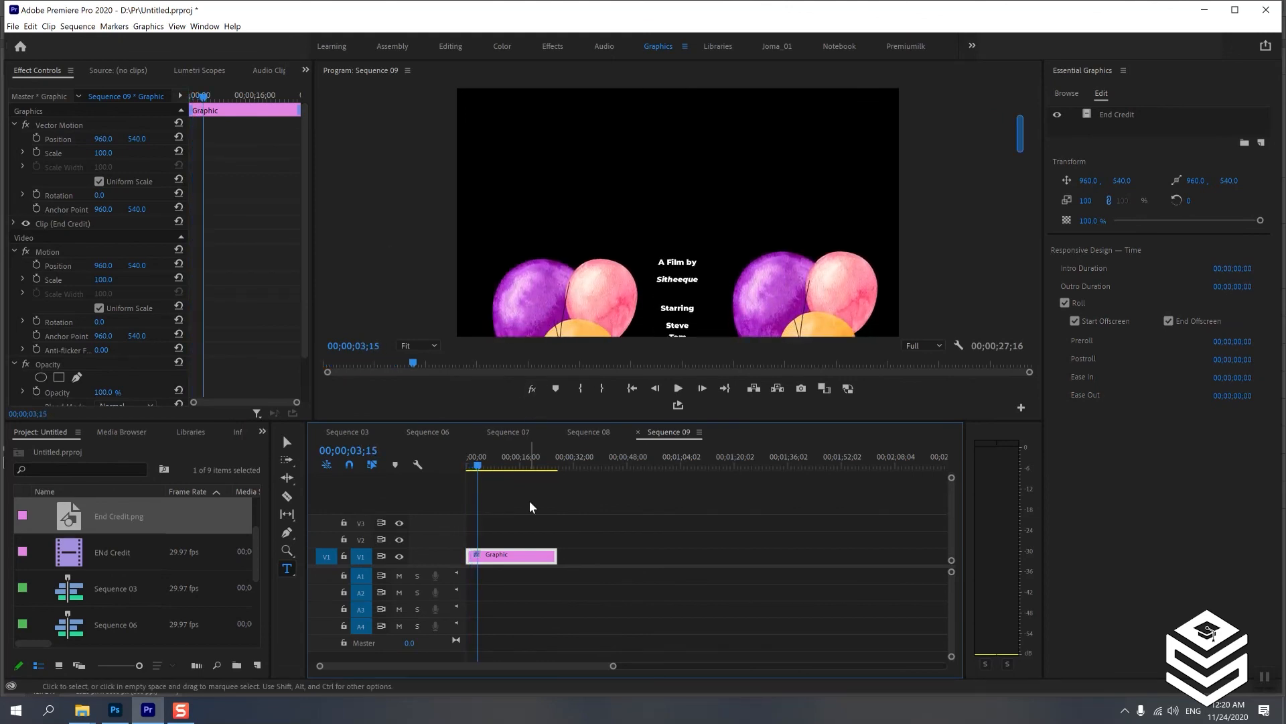
{"action": "left_click_drag", "start_coordinate": [553, 556], "coordinate": [541, 556]}
{"action": "key", "text": "Home"}
{"action": "key", "text": "space"}
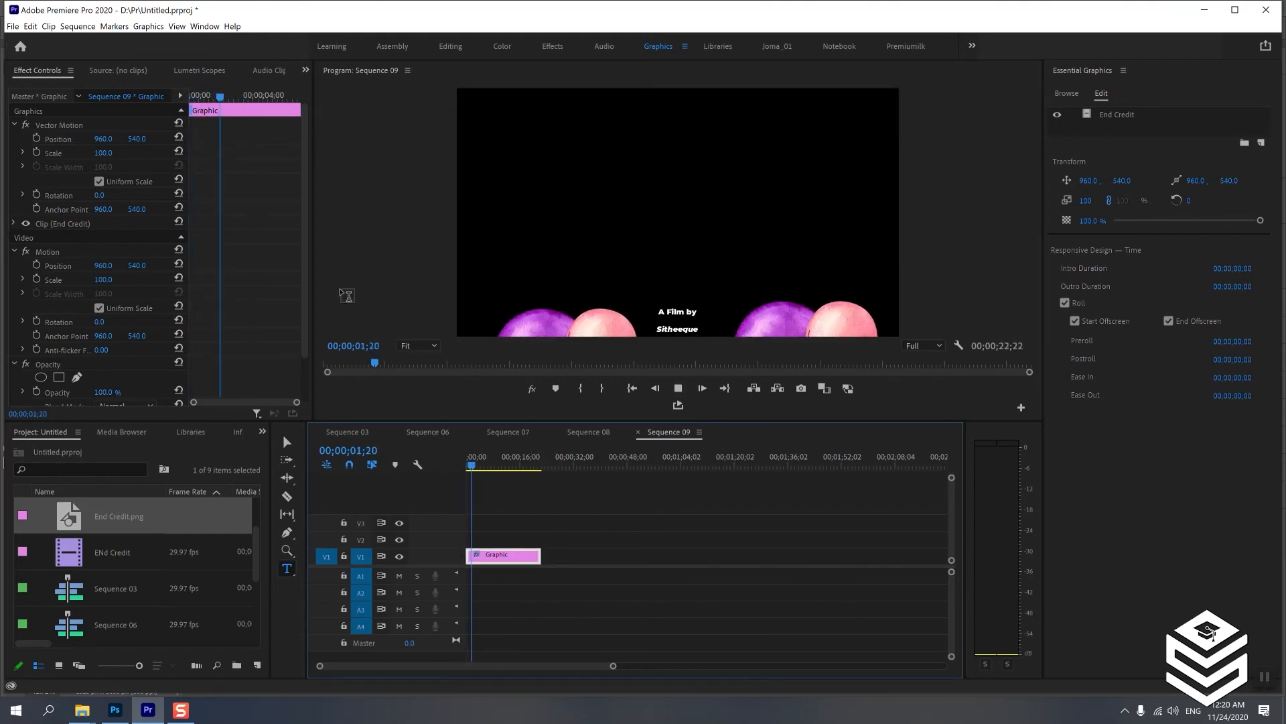